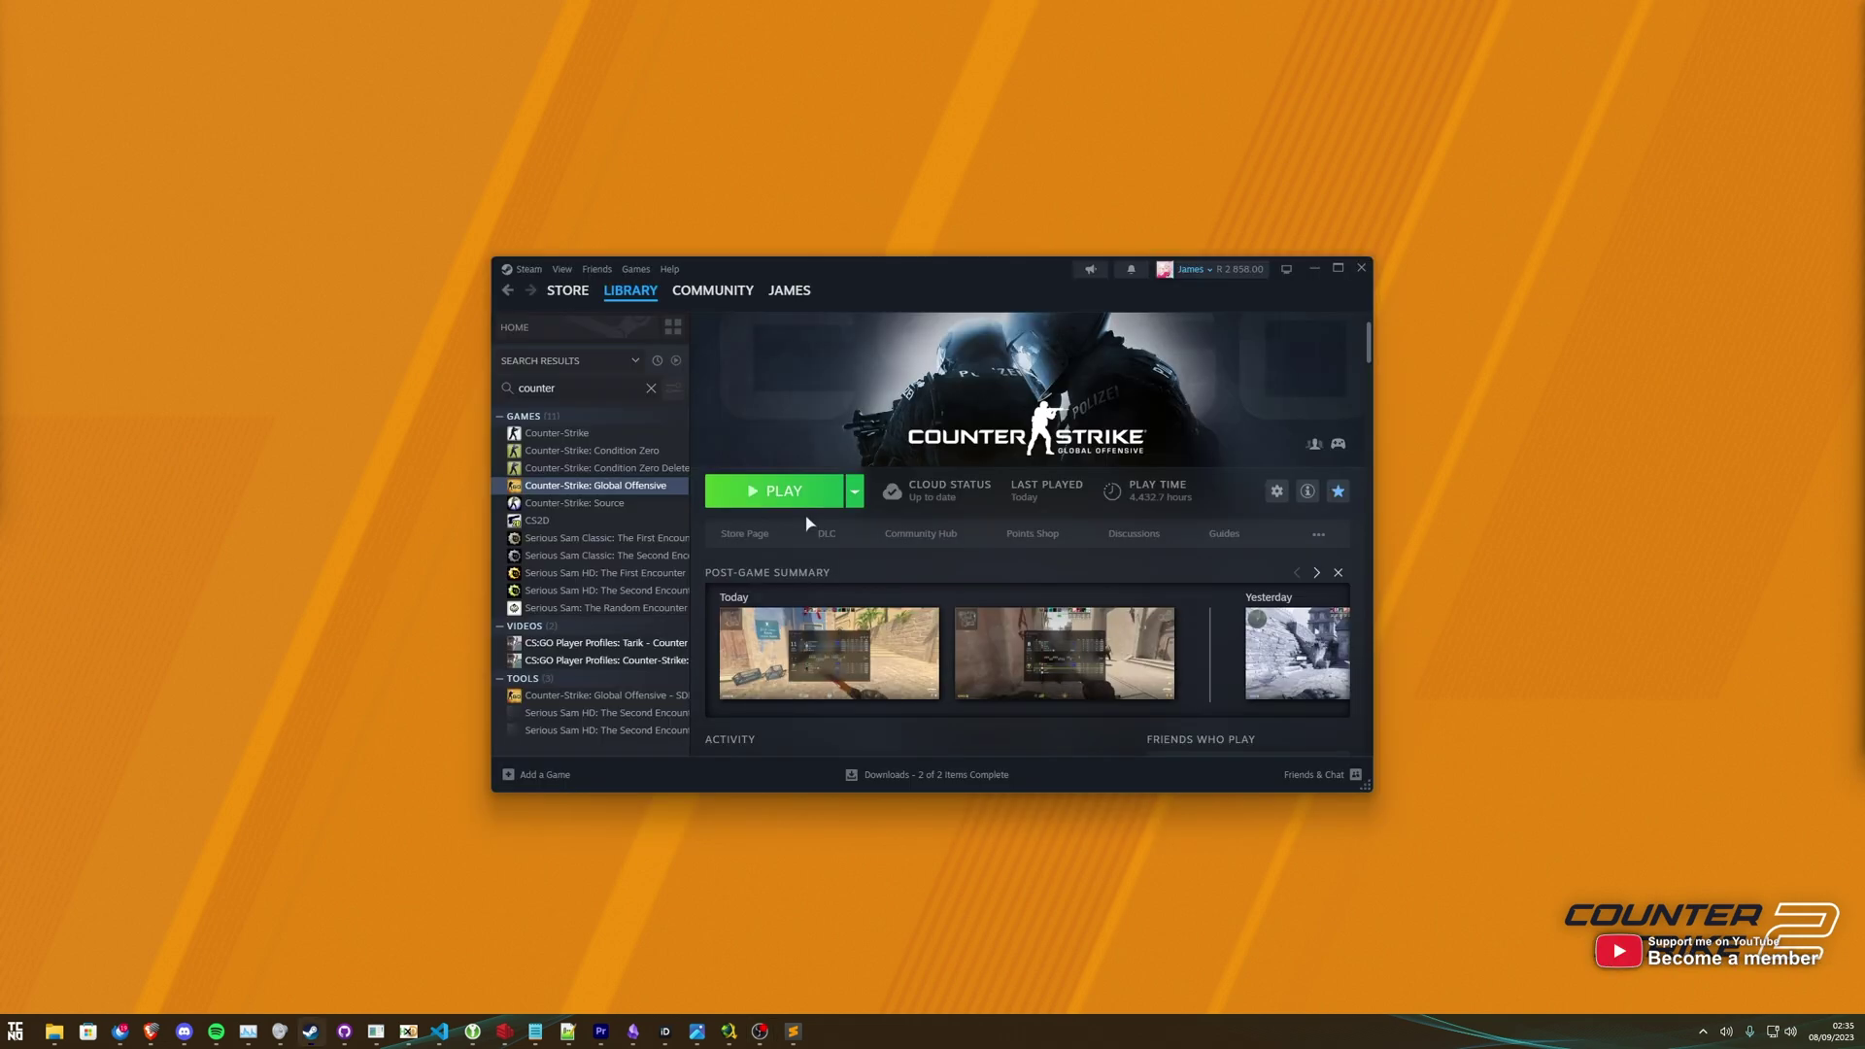
# Step: Review the 9/5/2023 release notes, highlight the line about adjusted interpolation parameters, and return to the game library
pyautogui.scroll(-5, 777, 489)
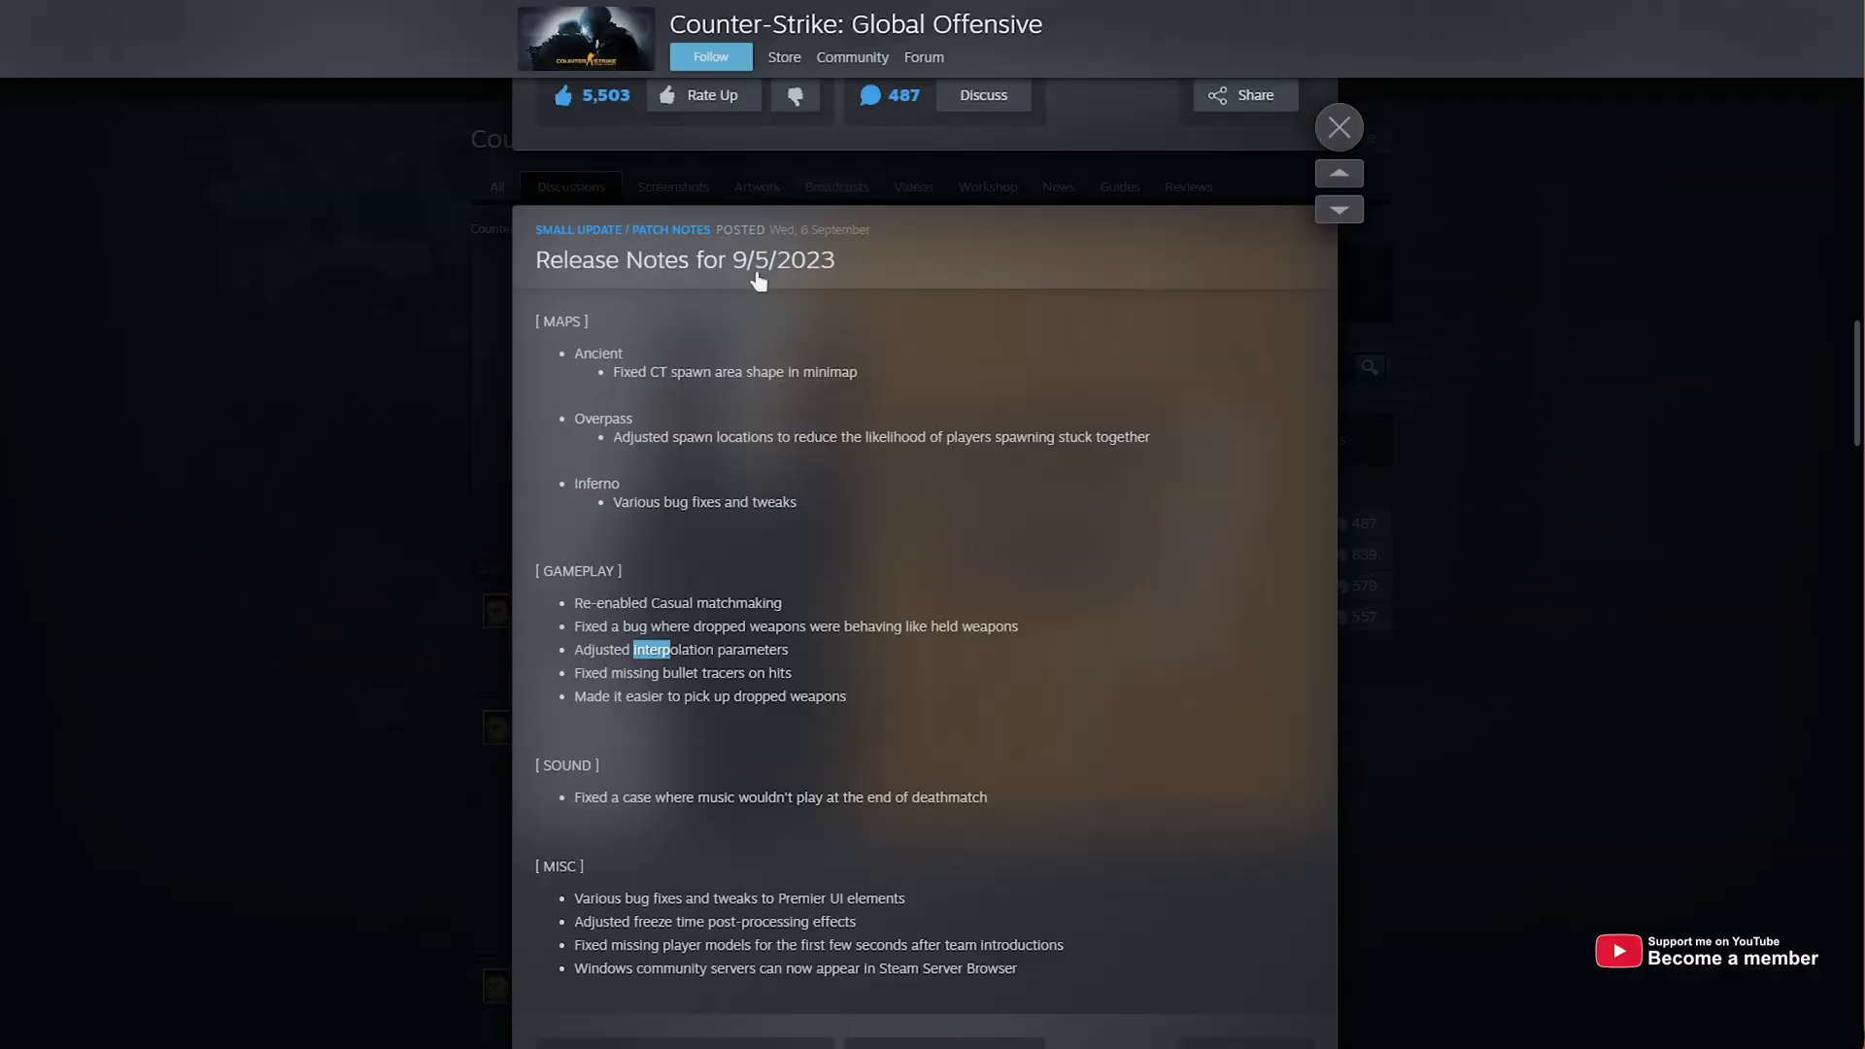
pyautogui.scroll(-1, 637, 313)
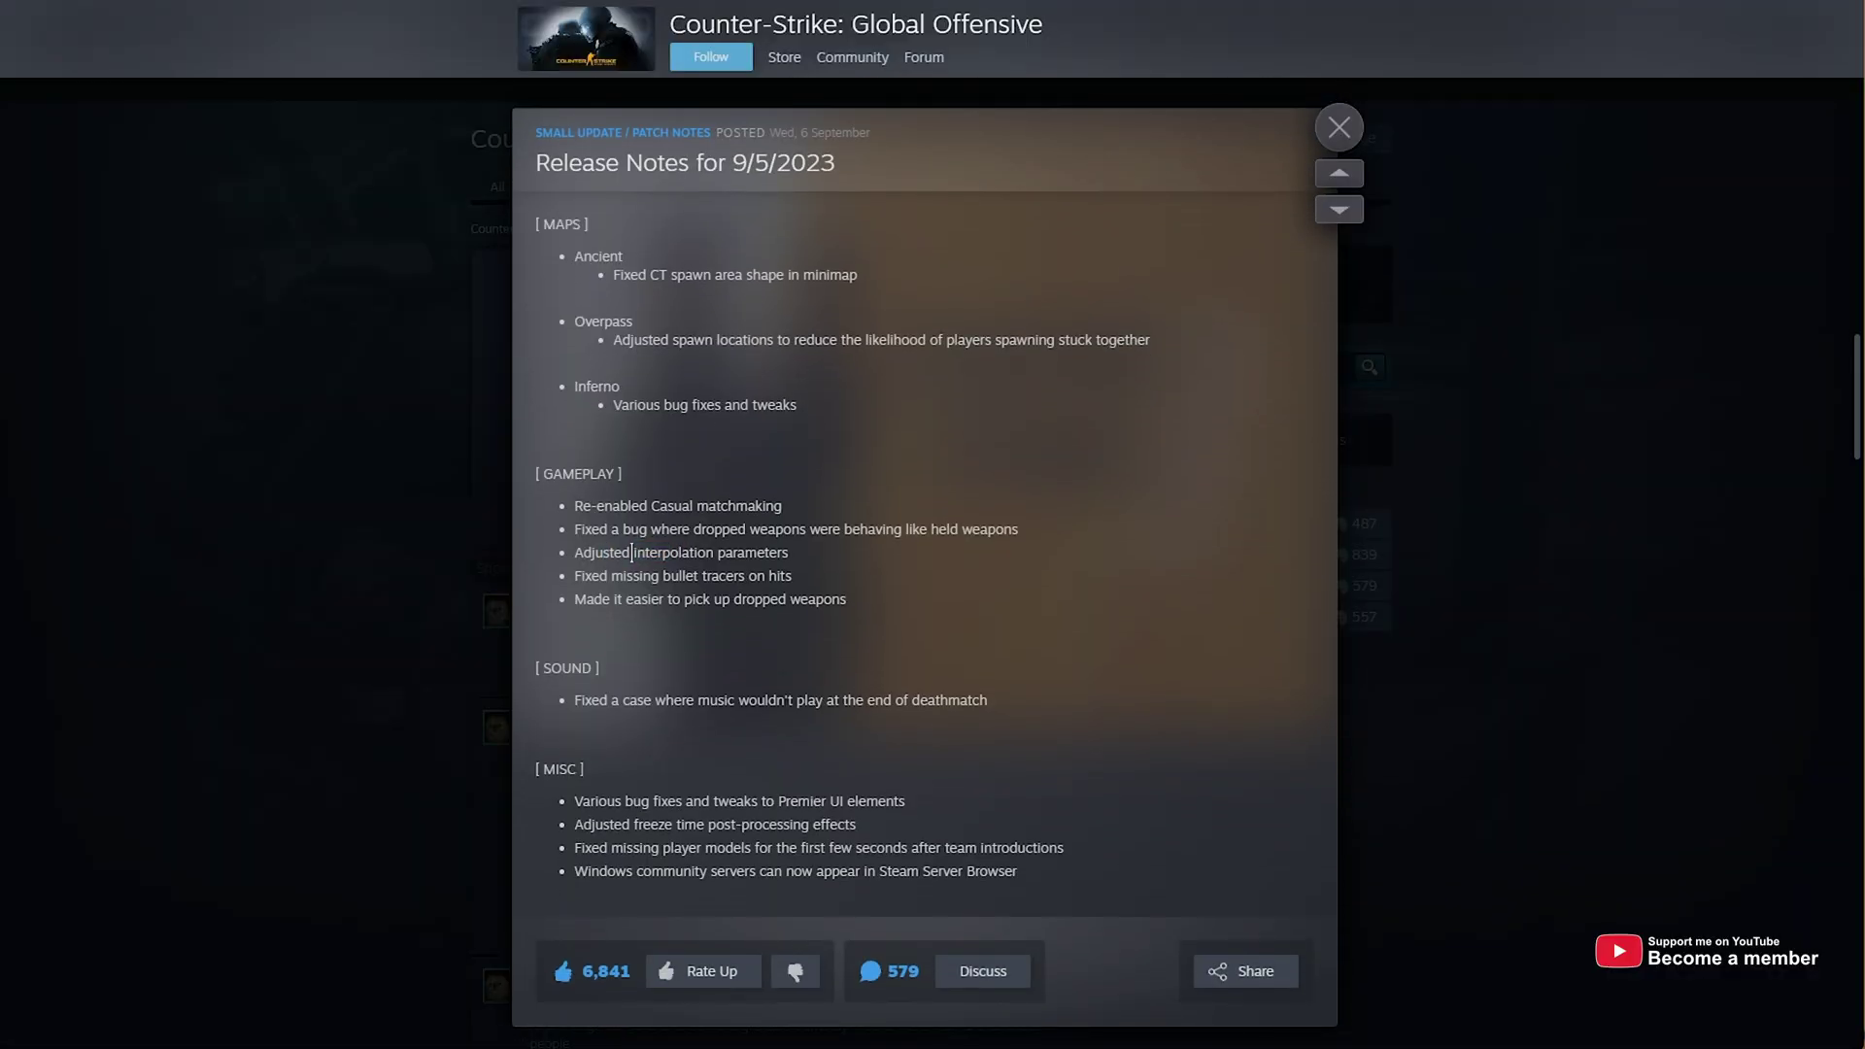
pyautogui.moveTo(738, 552); pyautogui.dragTo(575, 561)
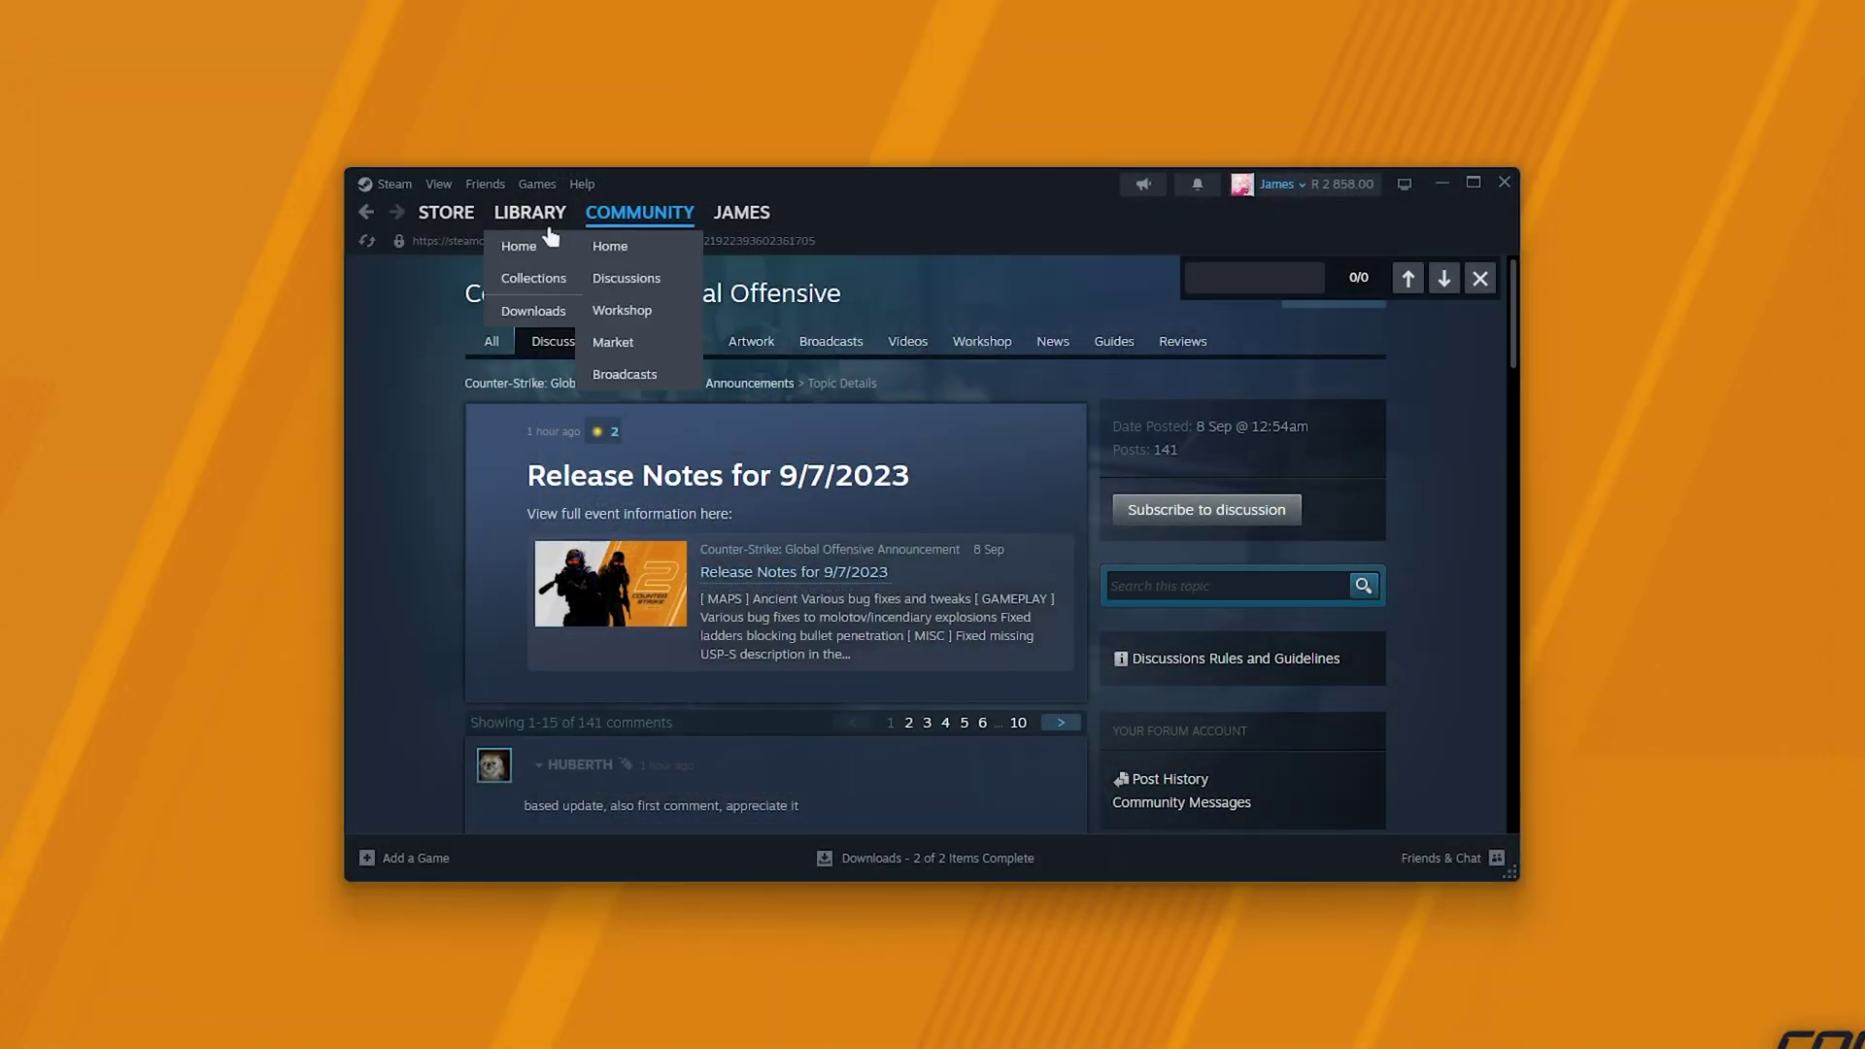
pyautogui.click(529, 211)
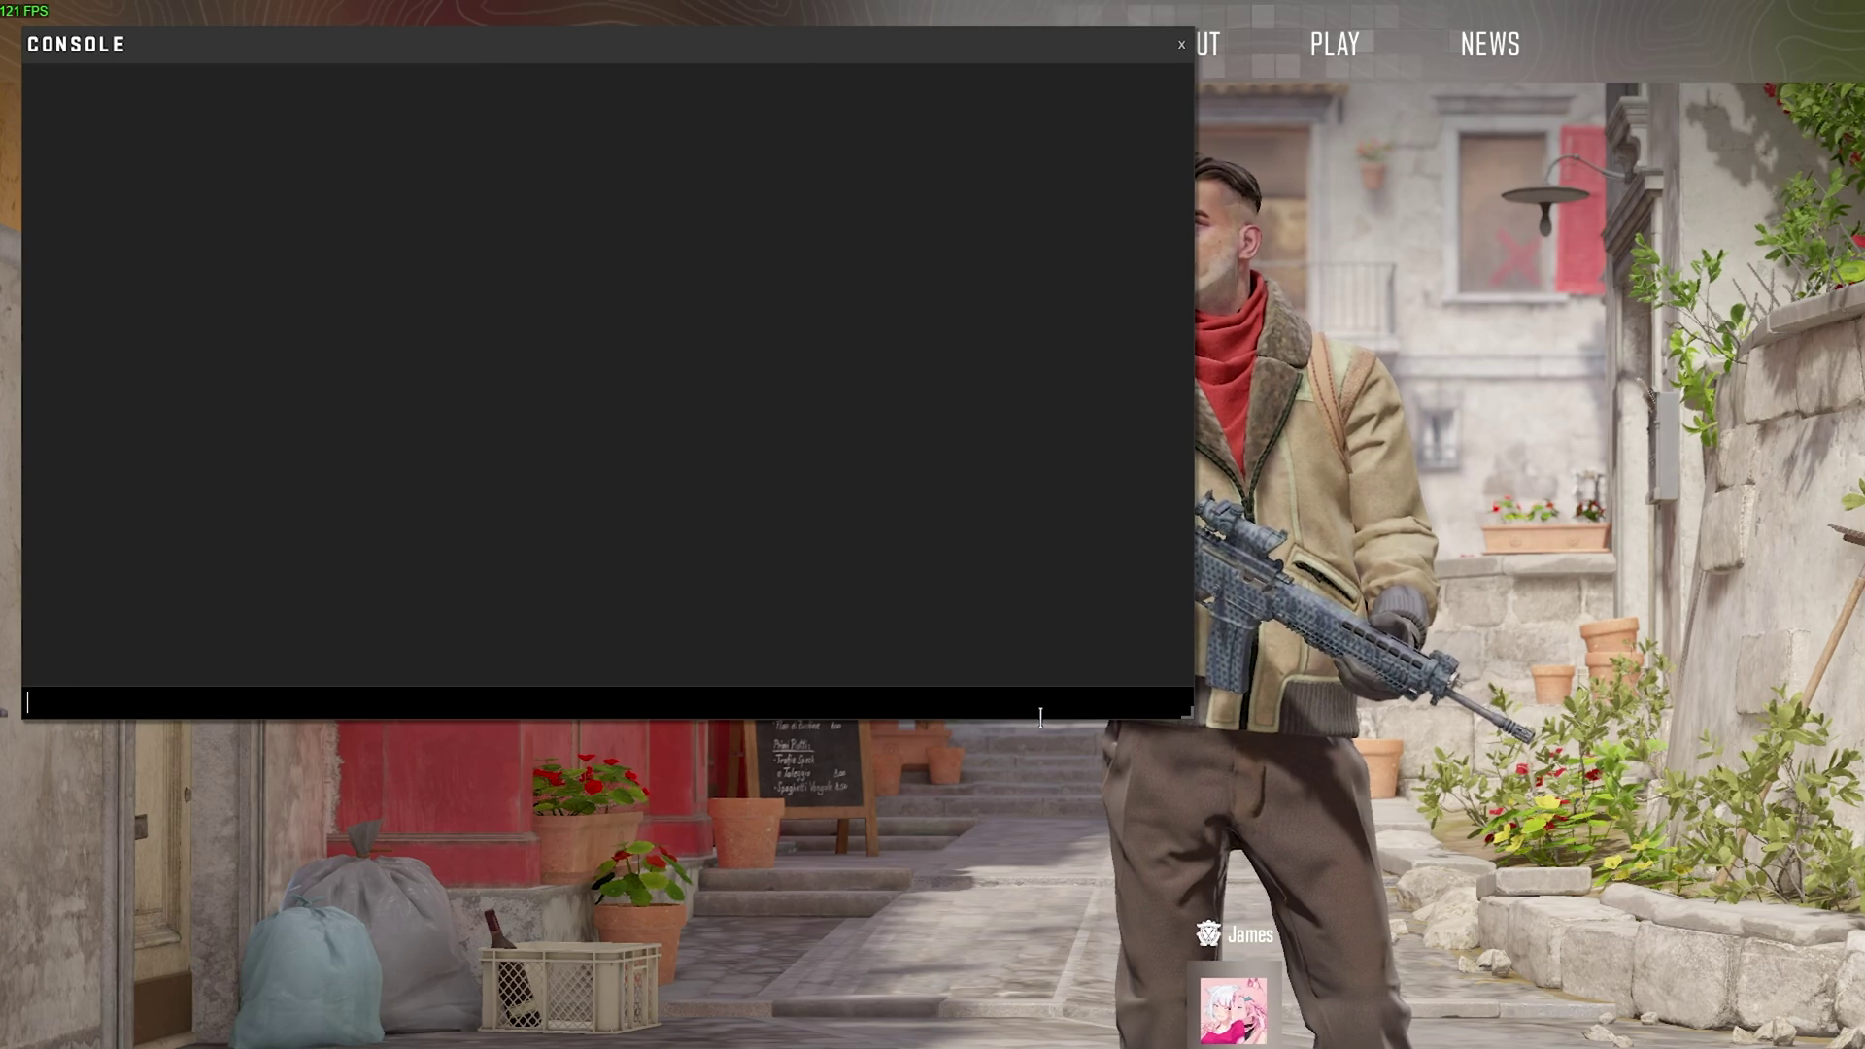
# Step: Query cl_updaterate in the Counter-Strike 2 console and set it to 128
pyautogui.write('cl_updaterate')
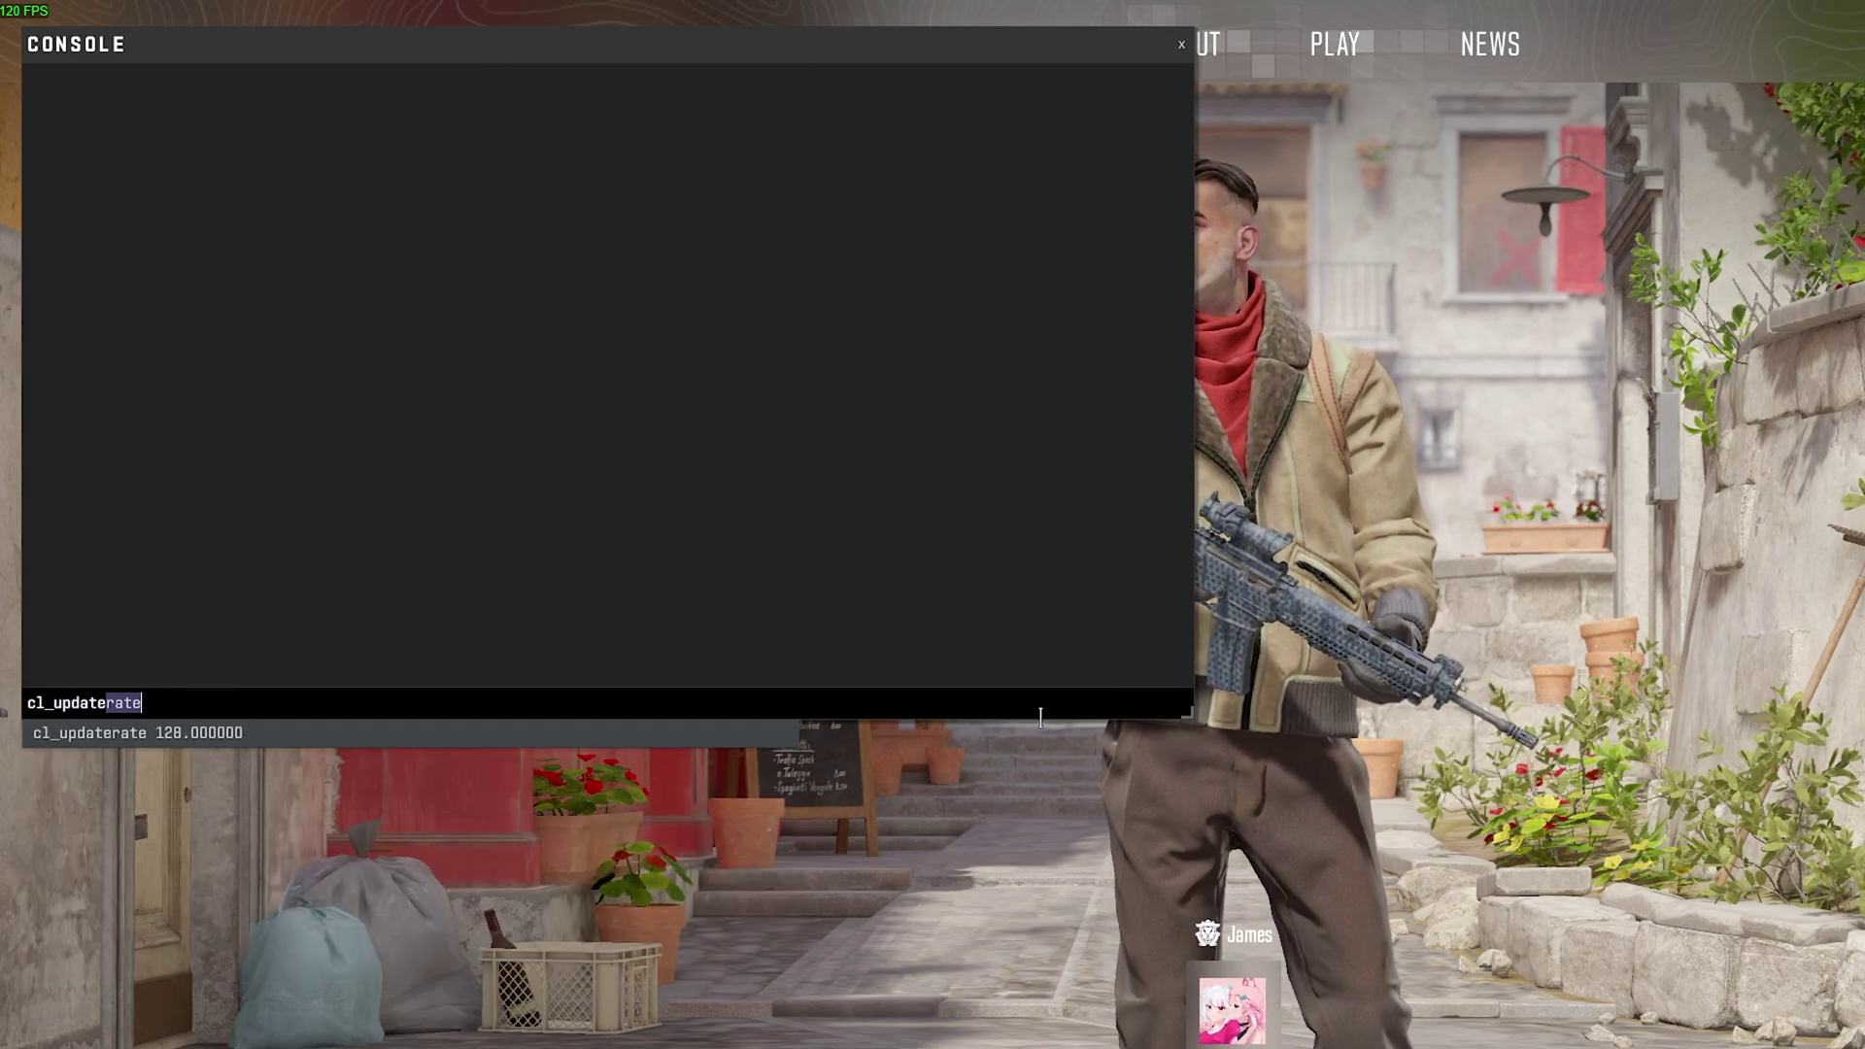
pyautogui.press('Return')
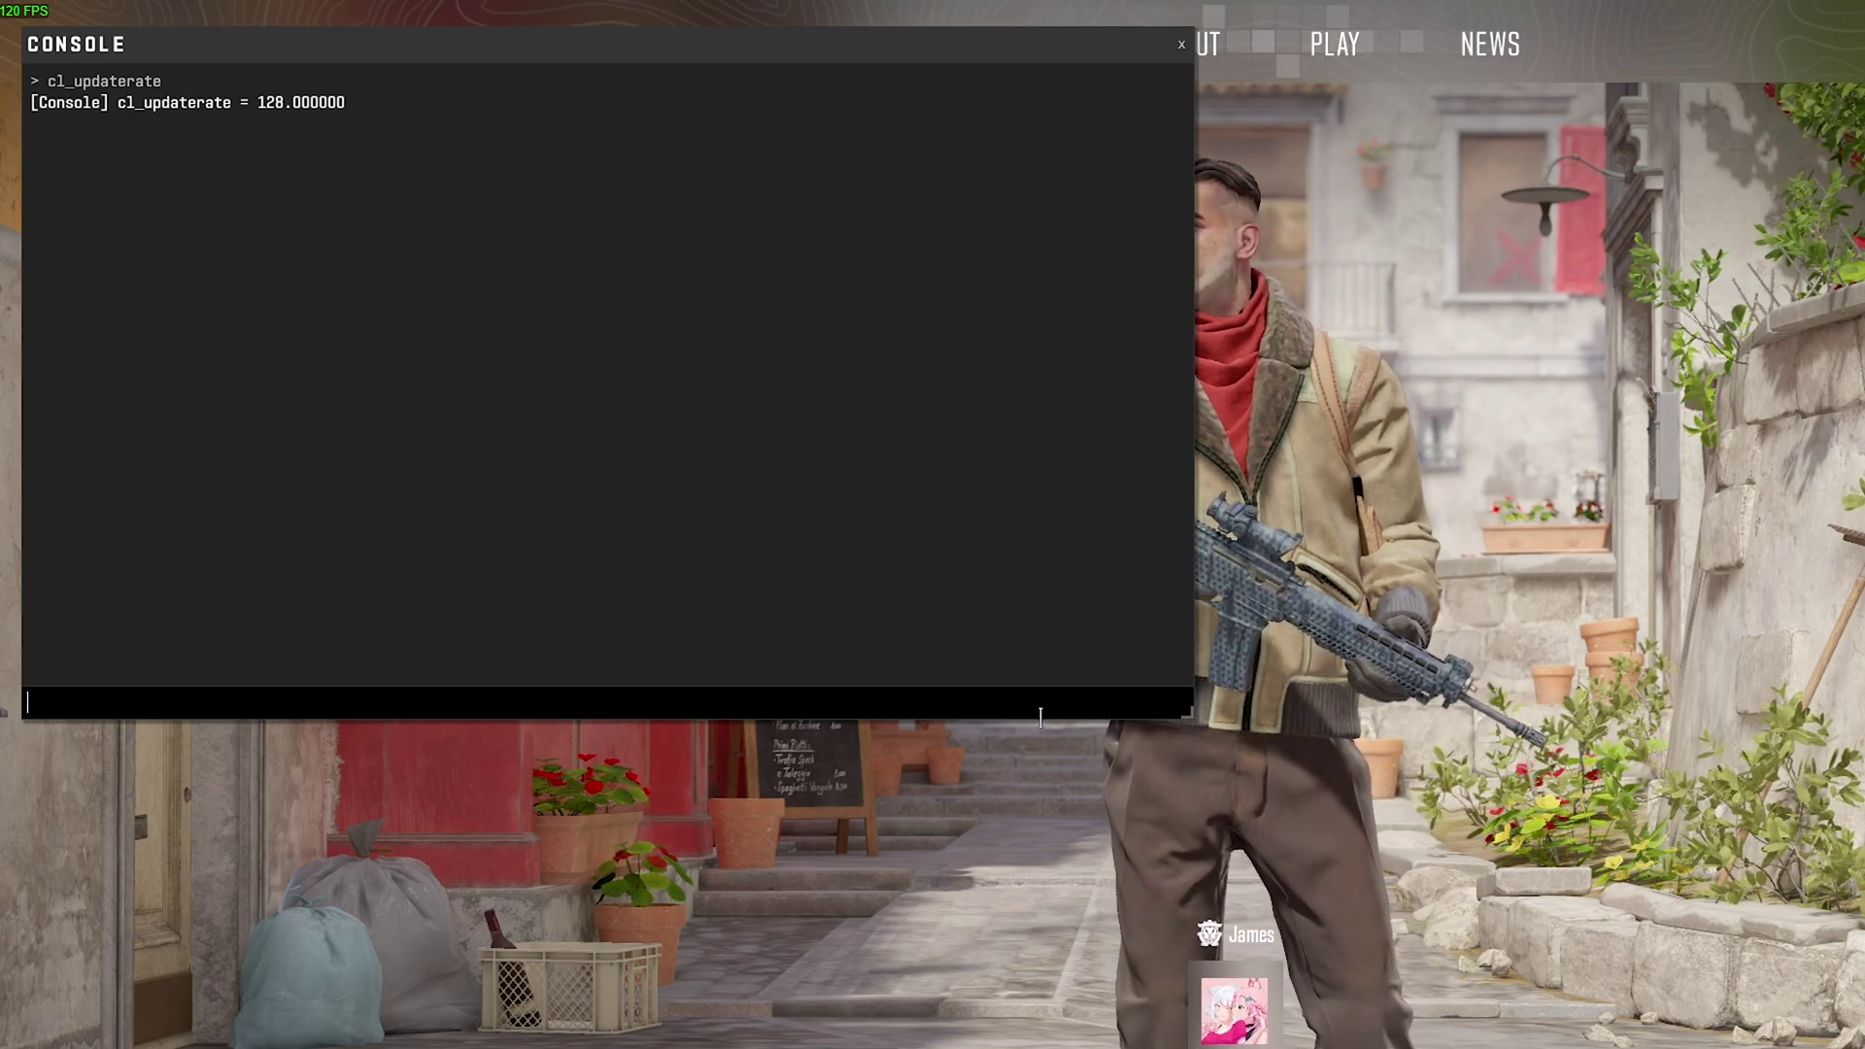
pyautogui.write('cl_updaterate ')
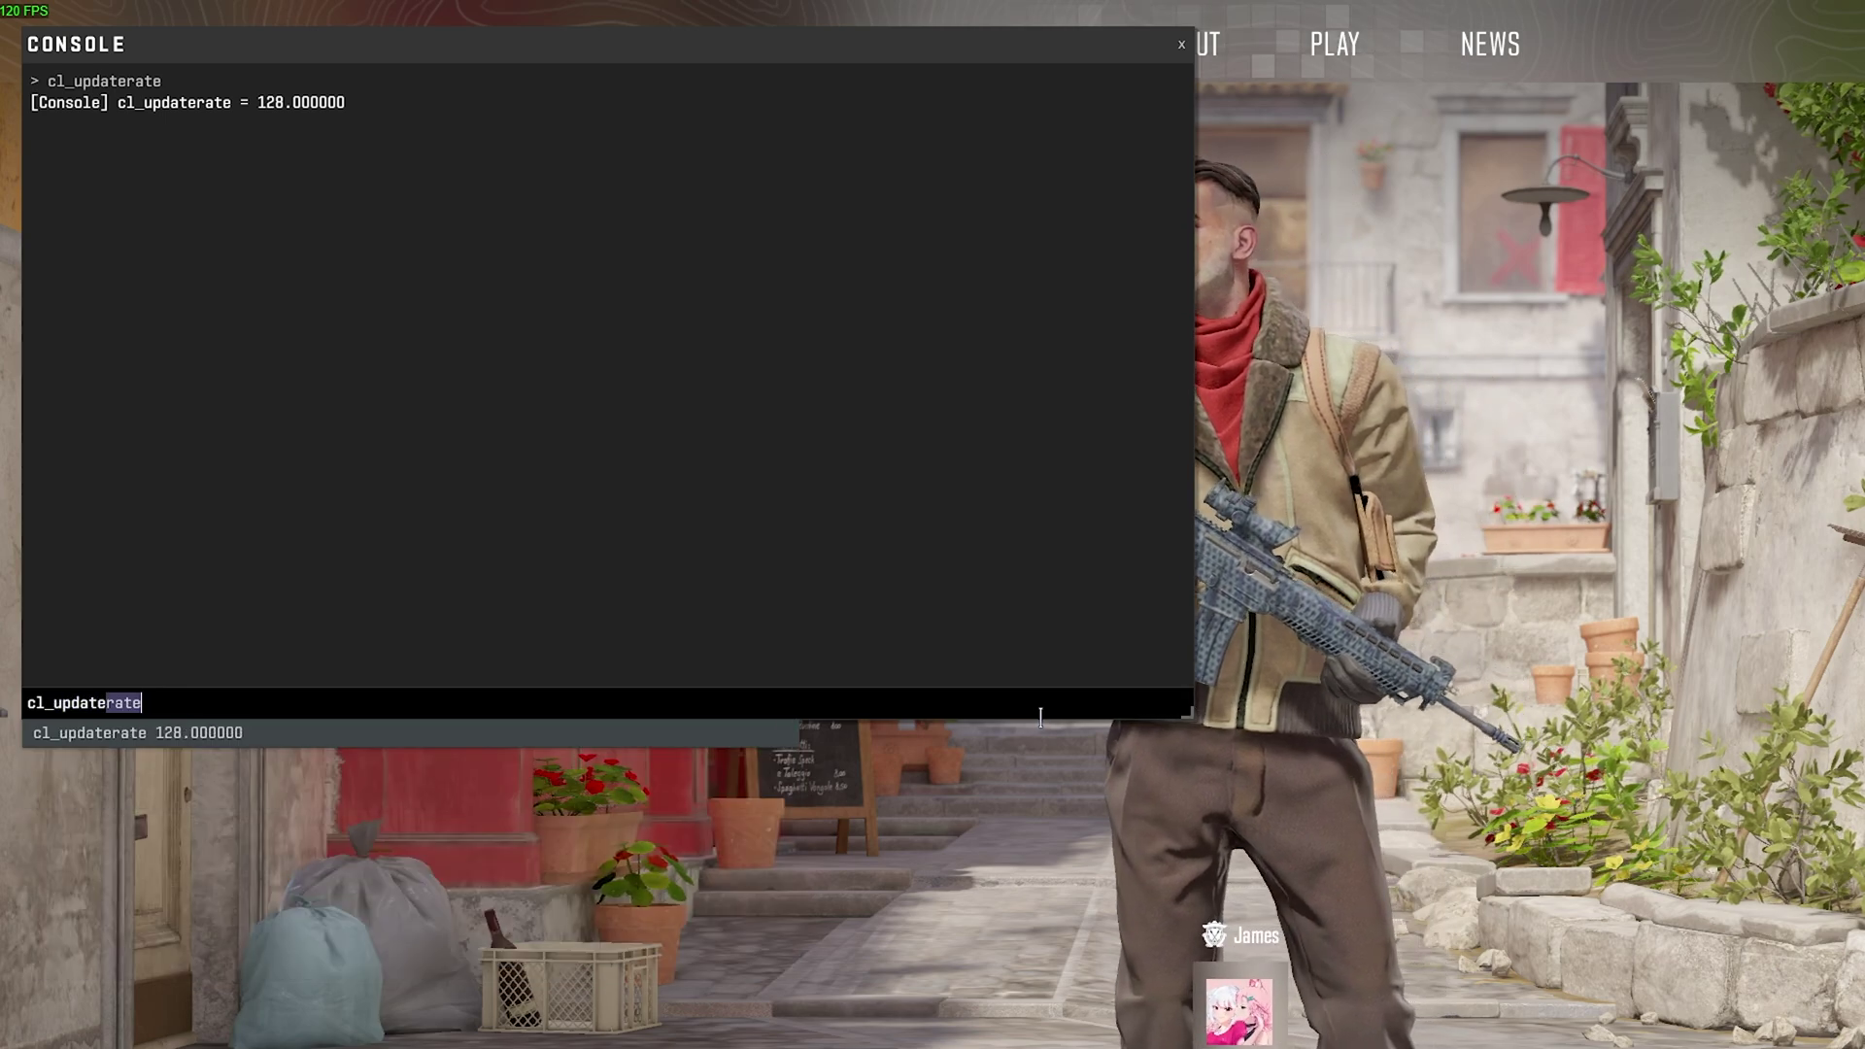
pyautogui.write('128')
pyautogui.press('Return')
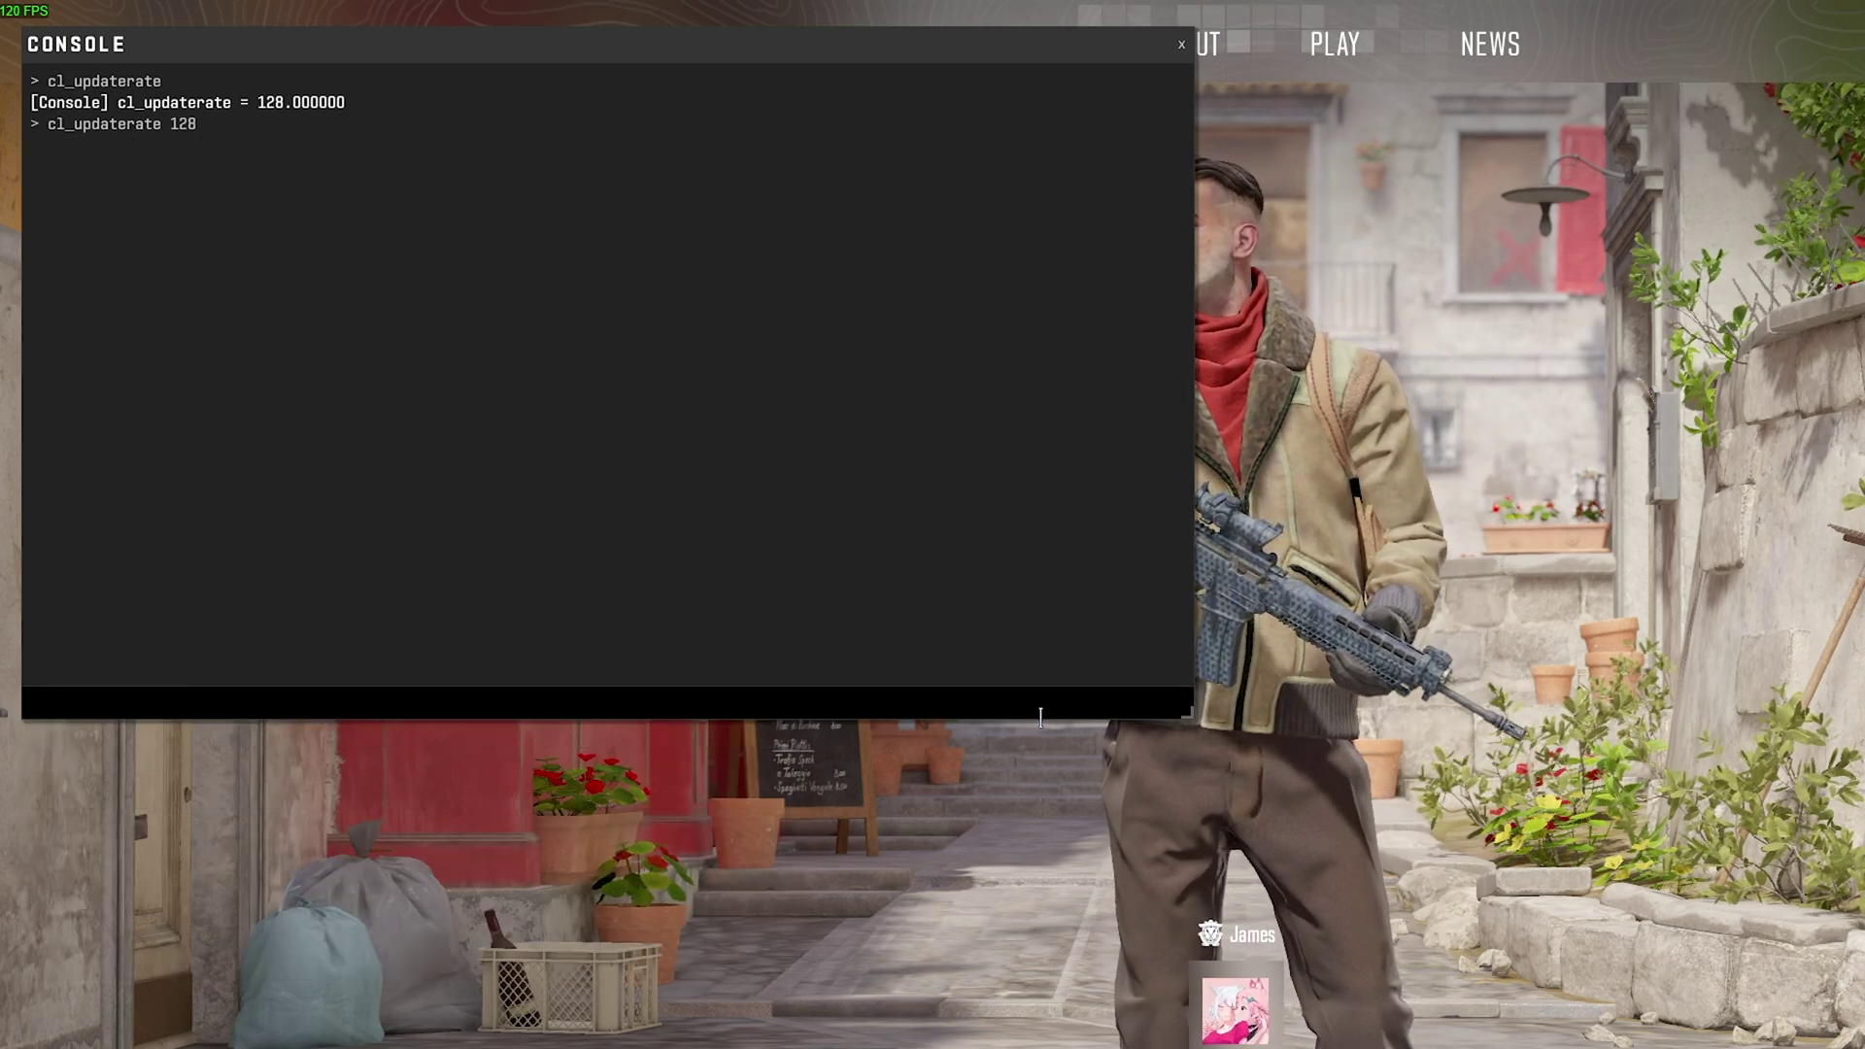
# Step: Set cl_interp_ratio to 1 in the console
pyautogui.write('cl_i')
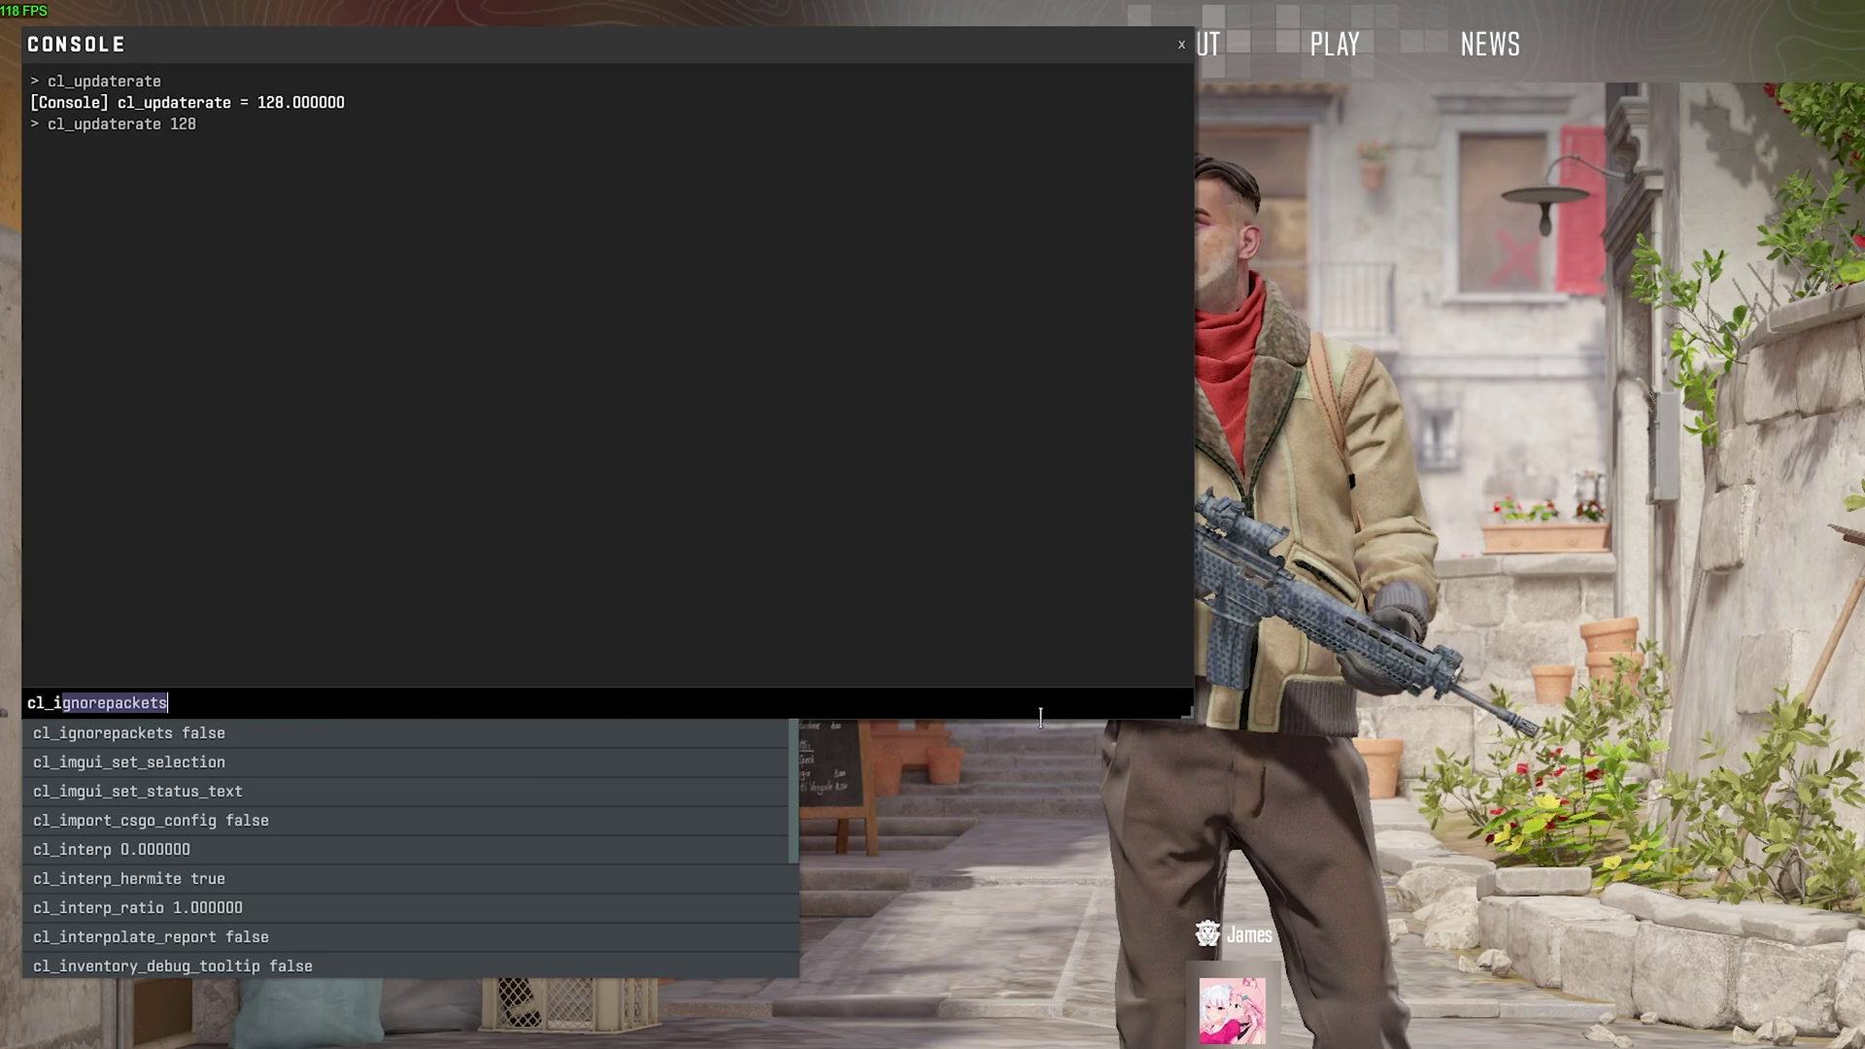
pyautogui.write('nterp_ratio')
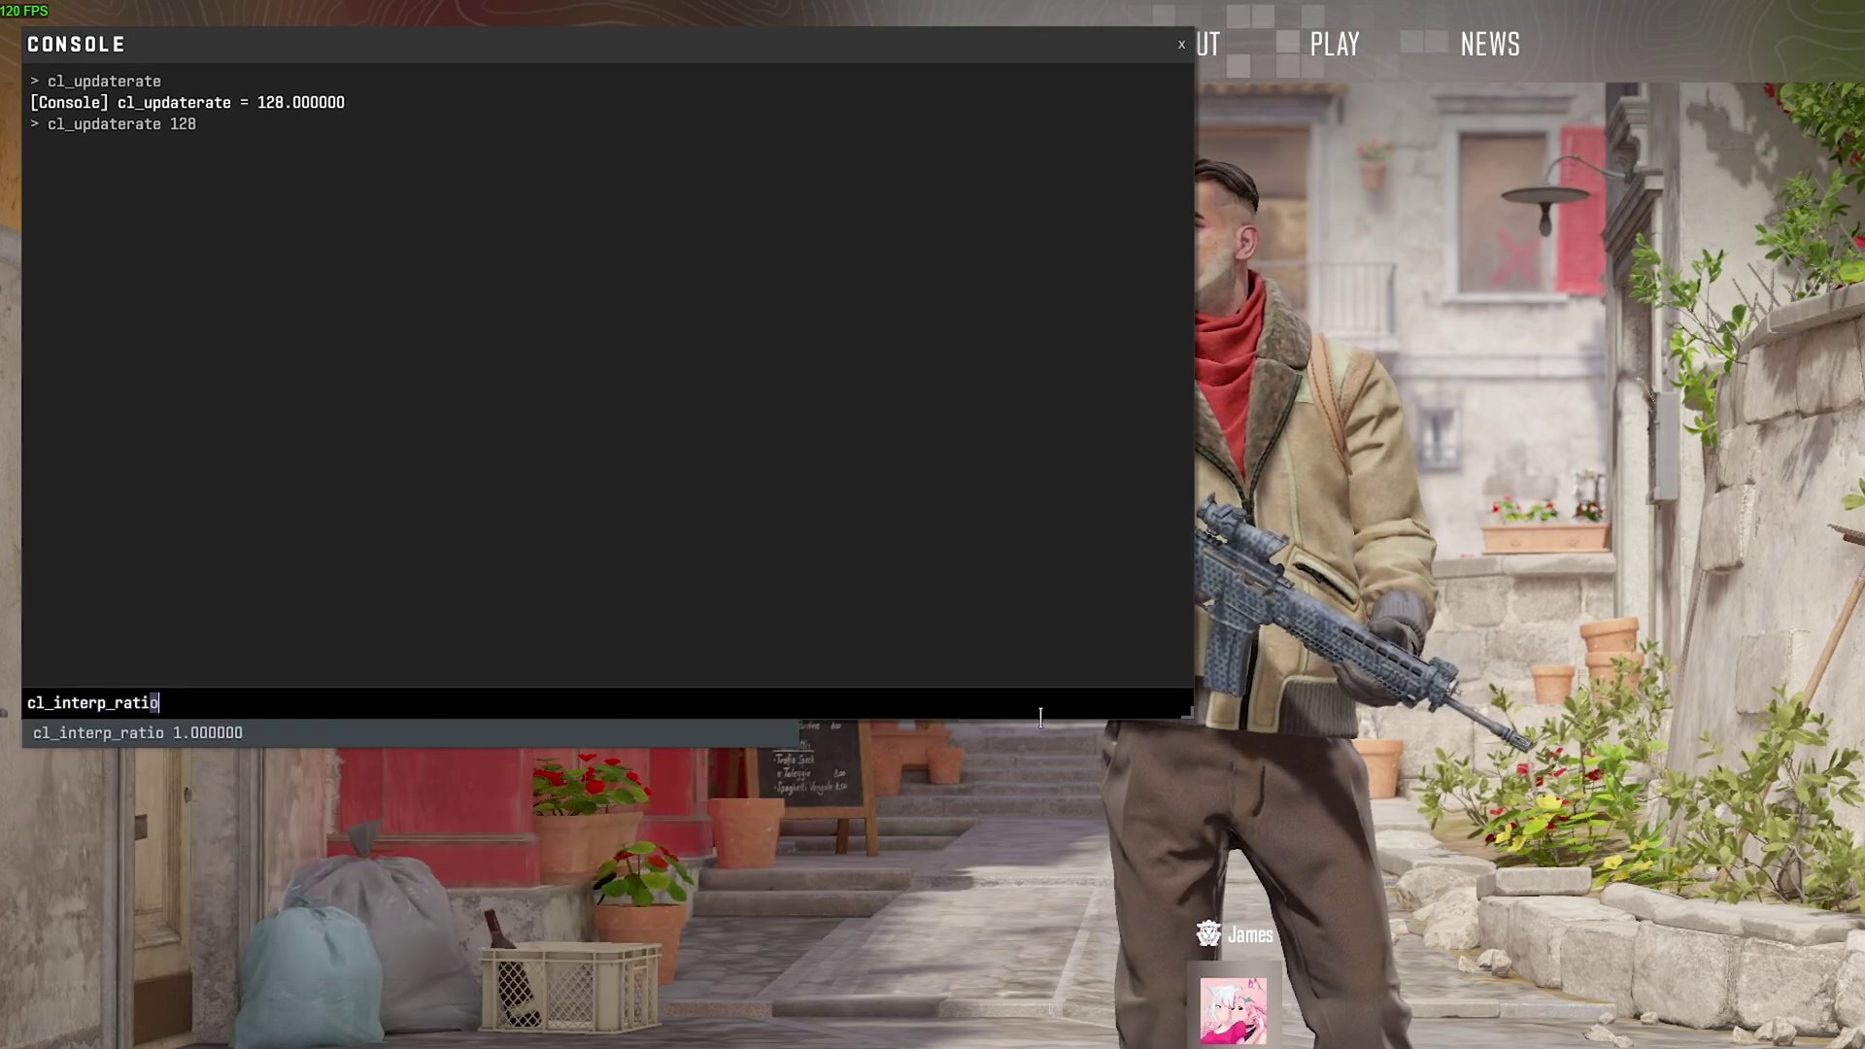
pyautogui.write(' 1')
pyautogui.press('Return')
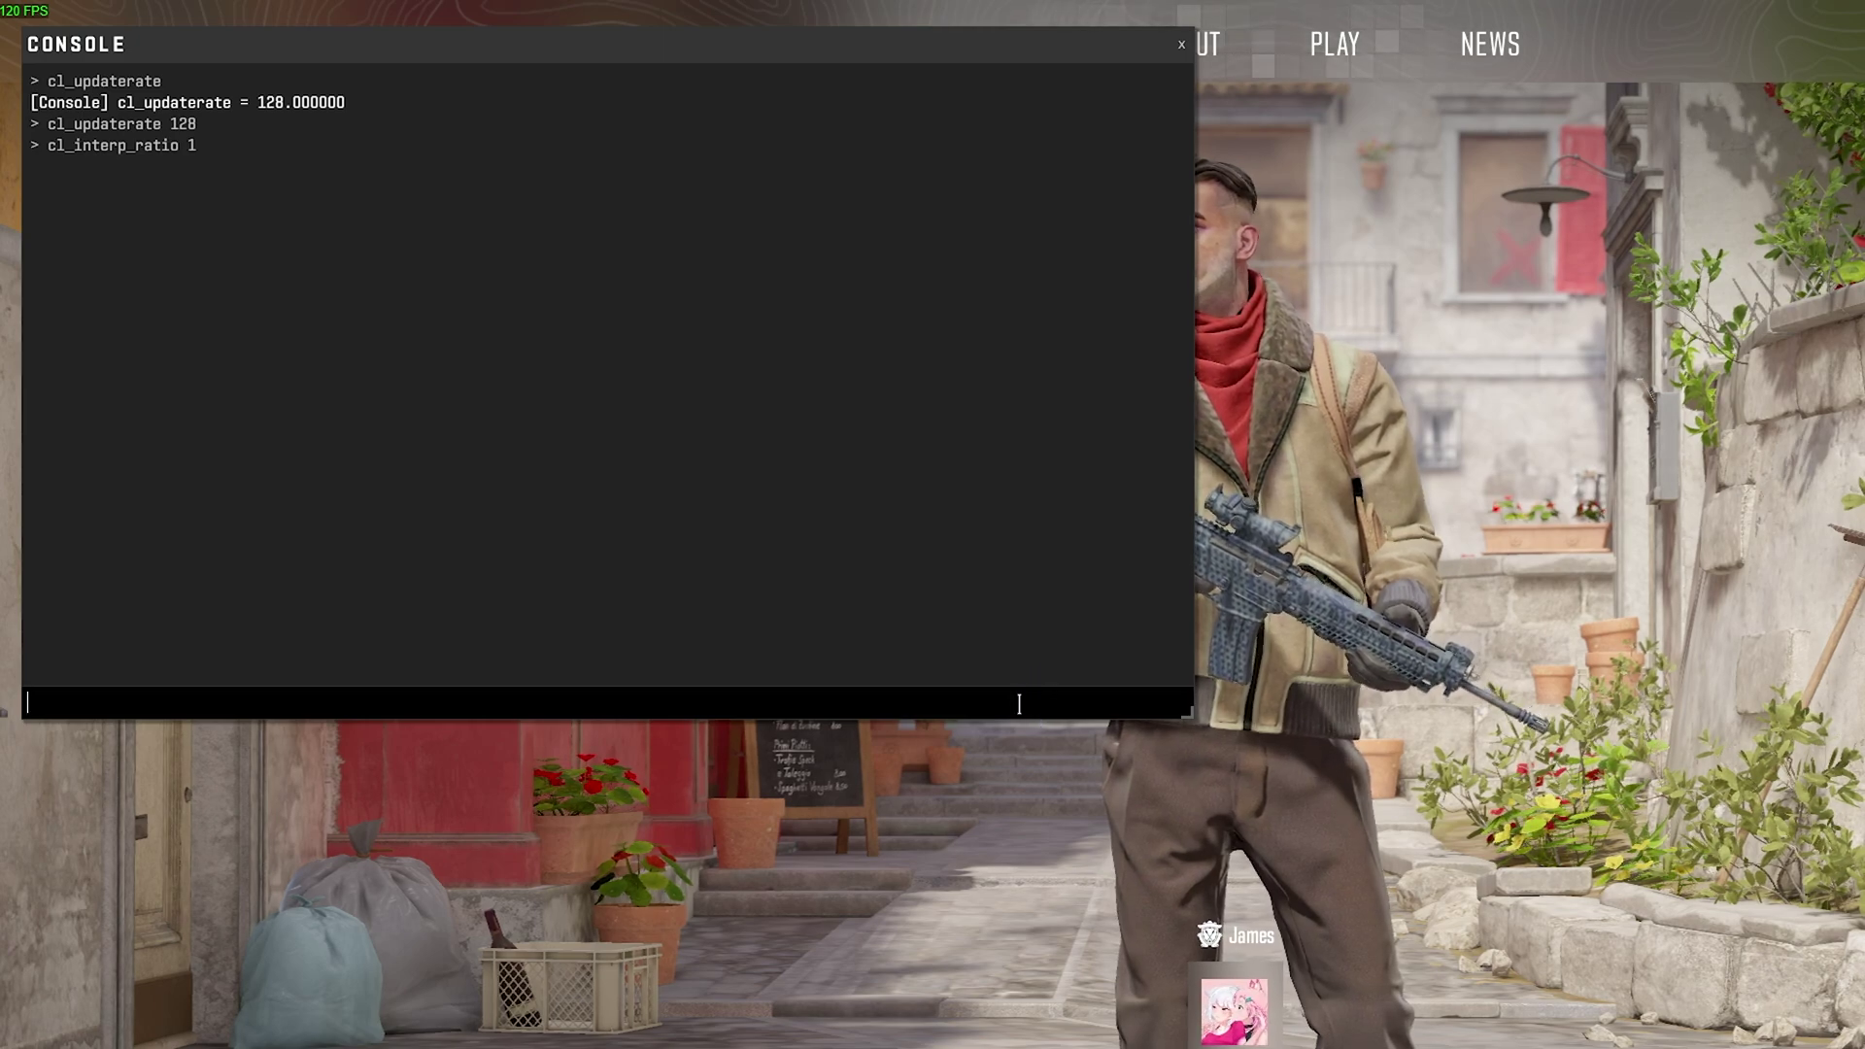
# Step: Set cl_interp to 0.015625 in the console
pyautogui.write('cl_interp')
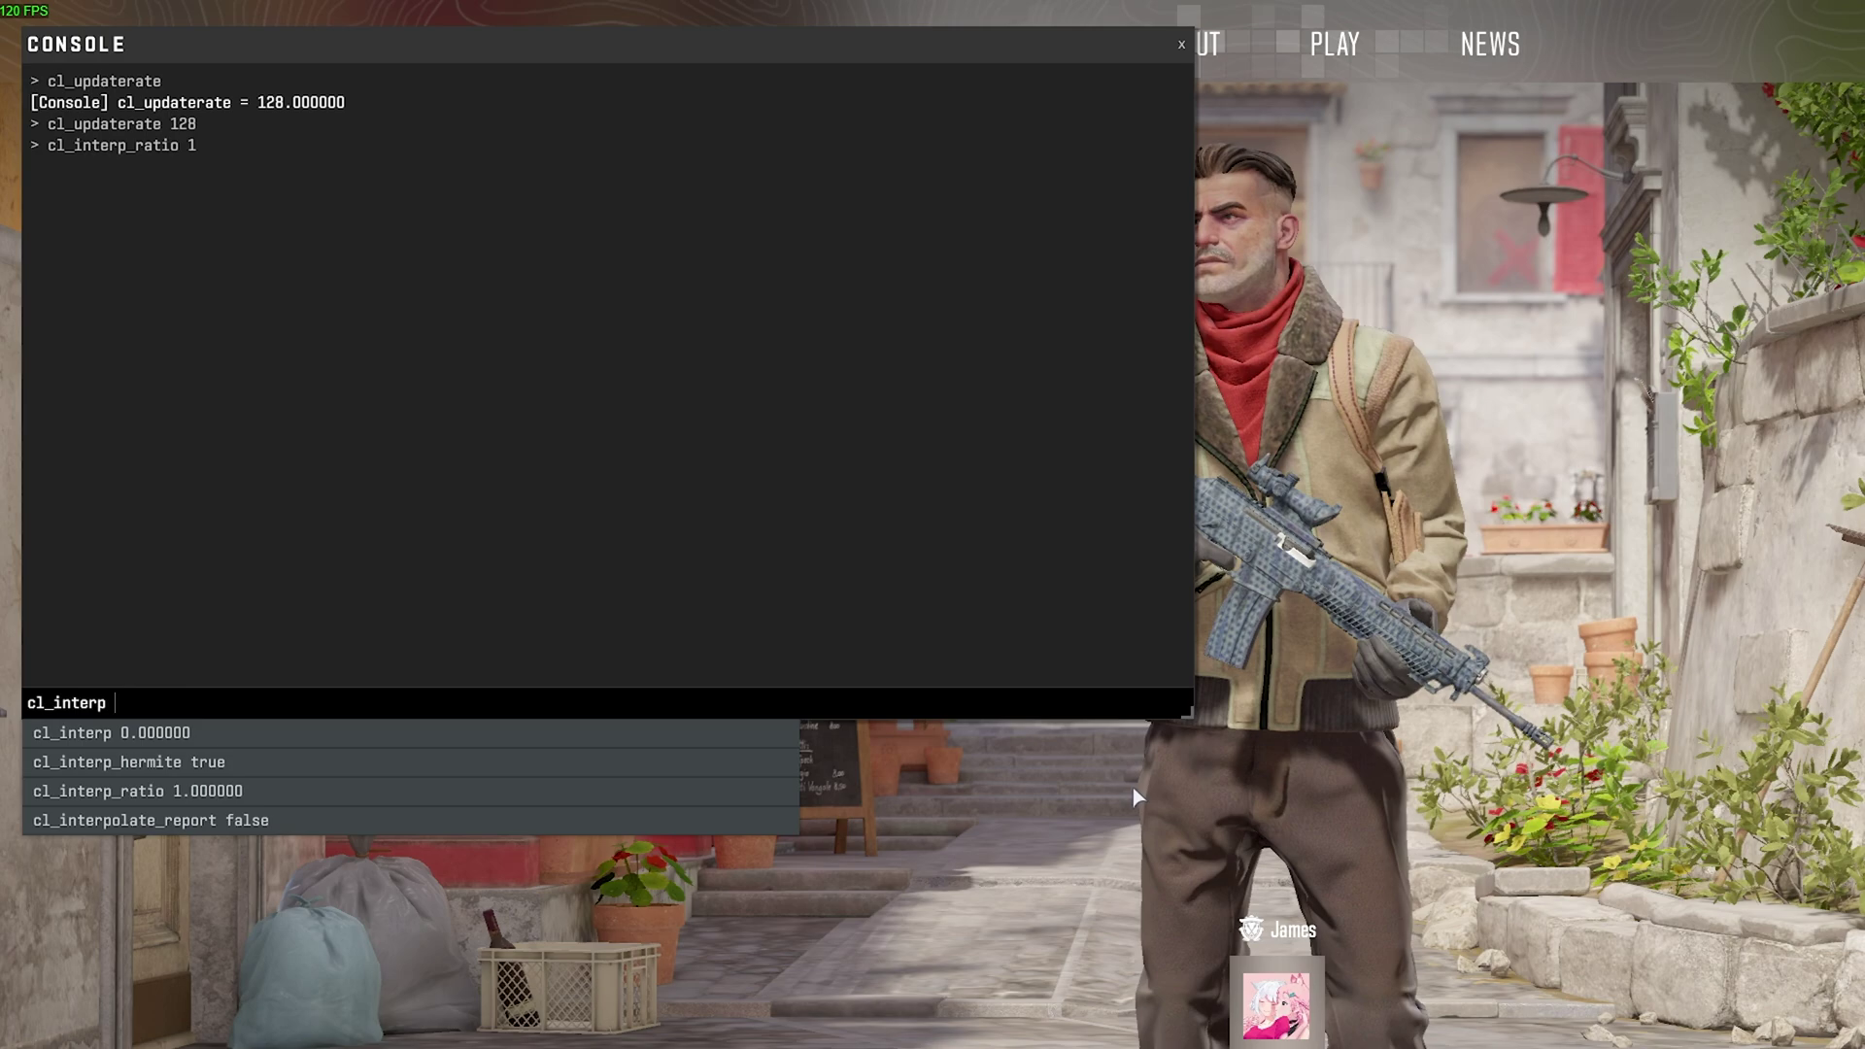
pyautogui.write('0')
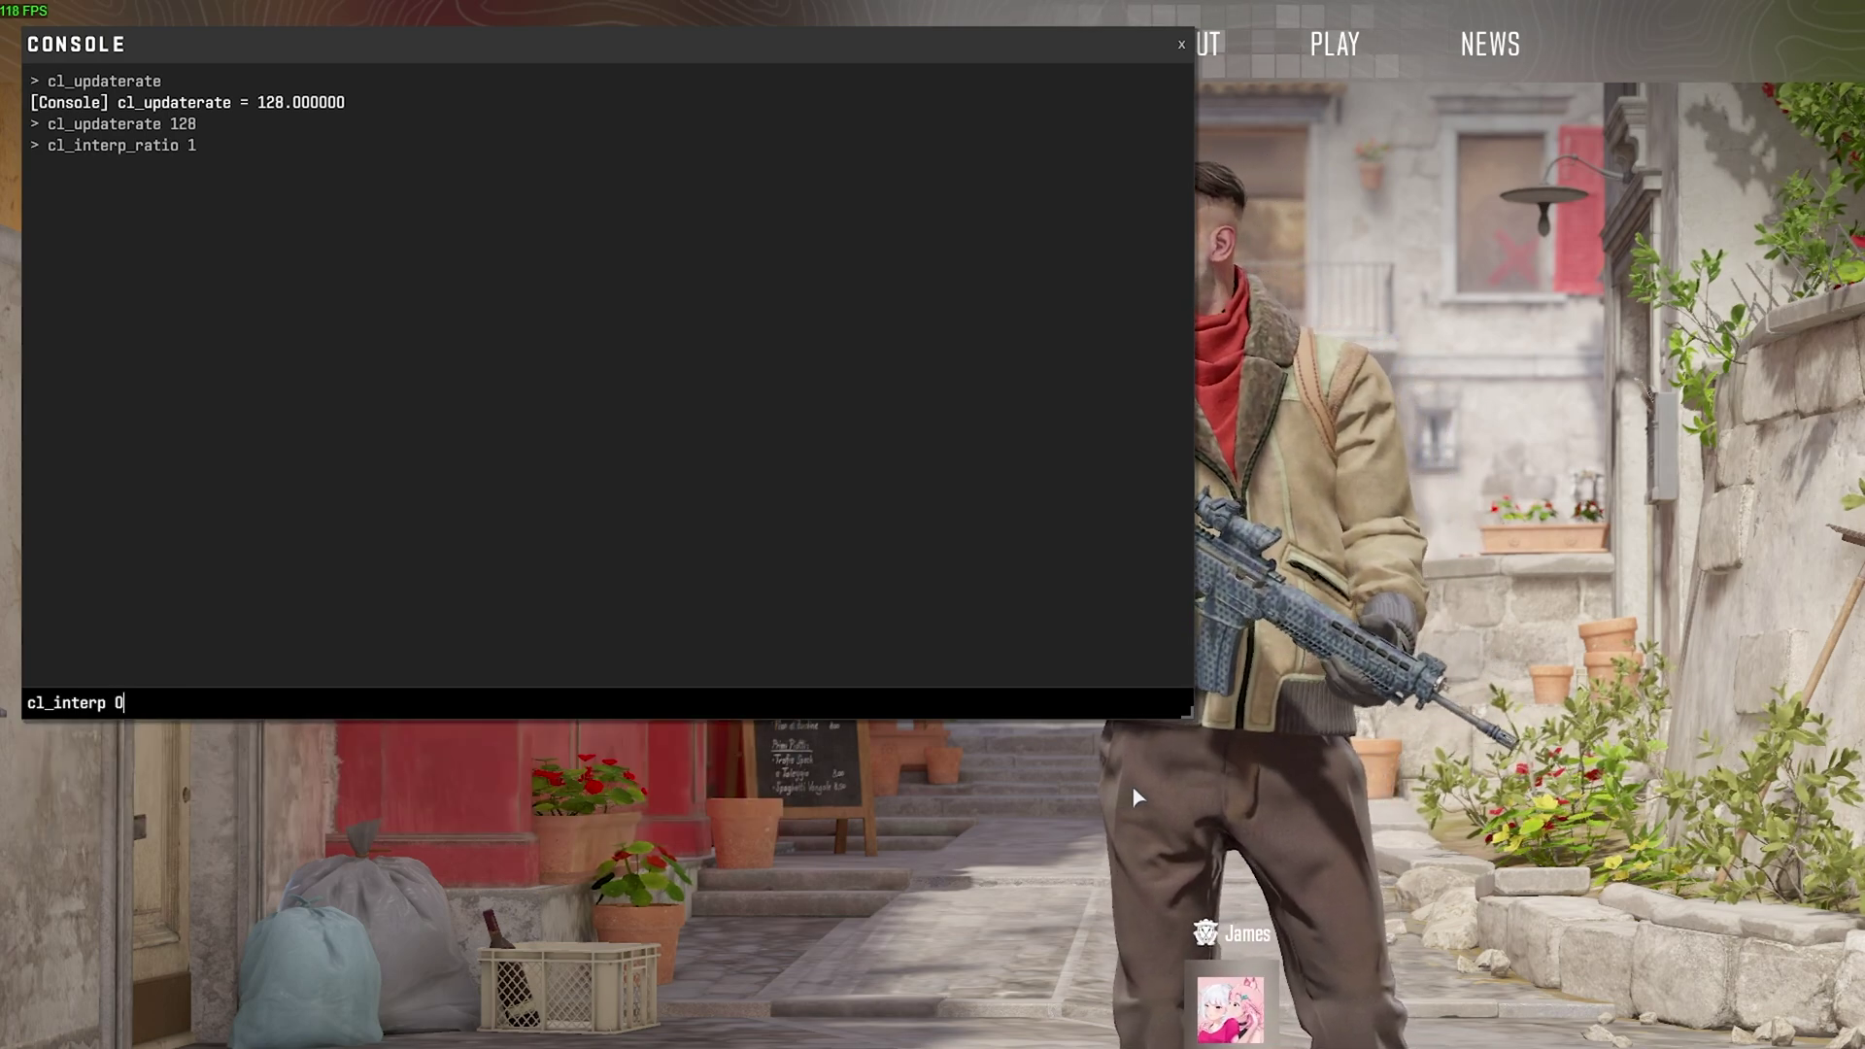
pyautogui.write('.015')
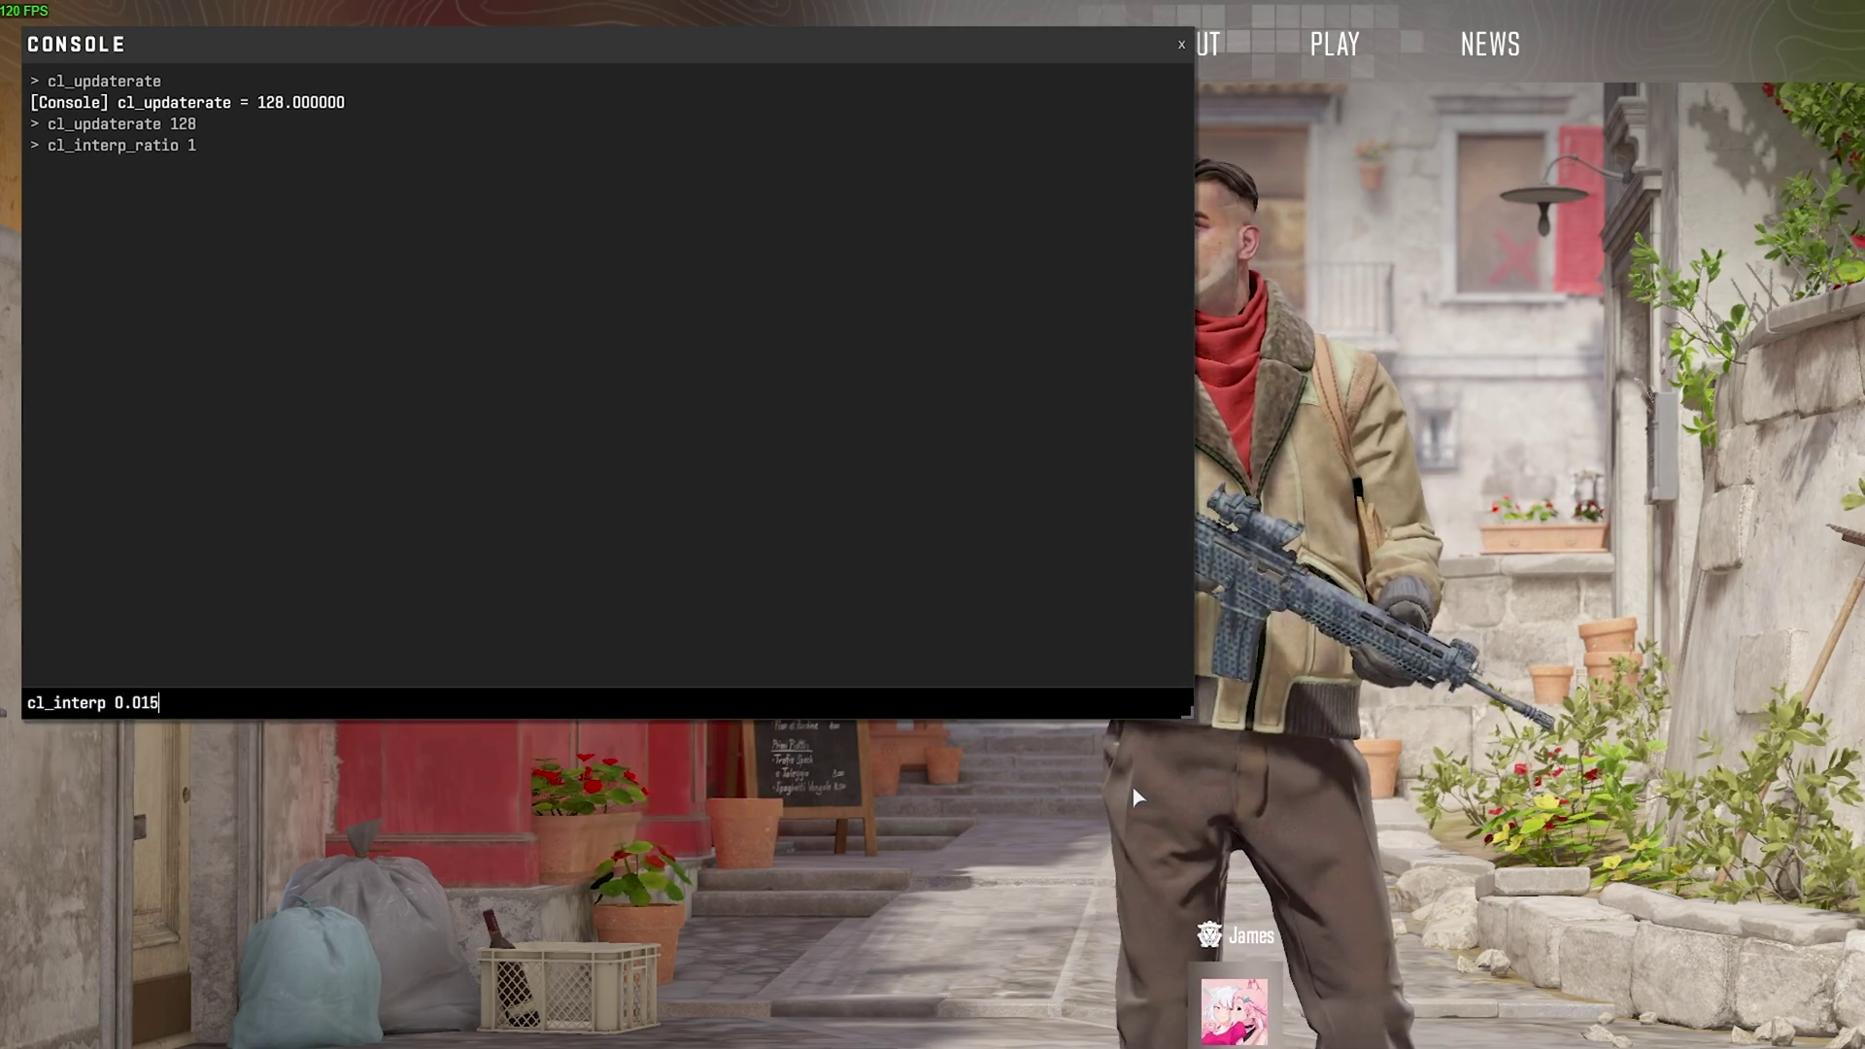
pyautogui.write('625')
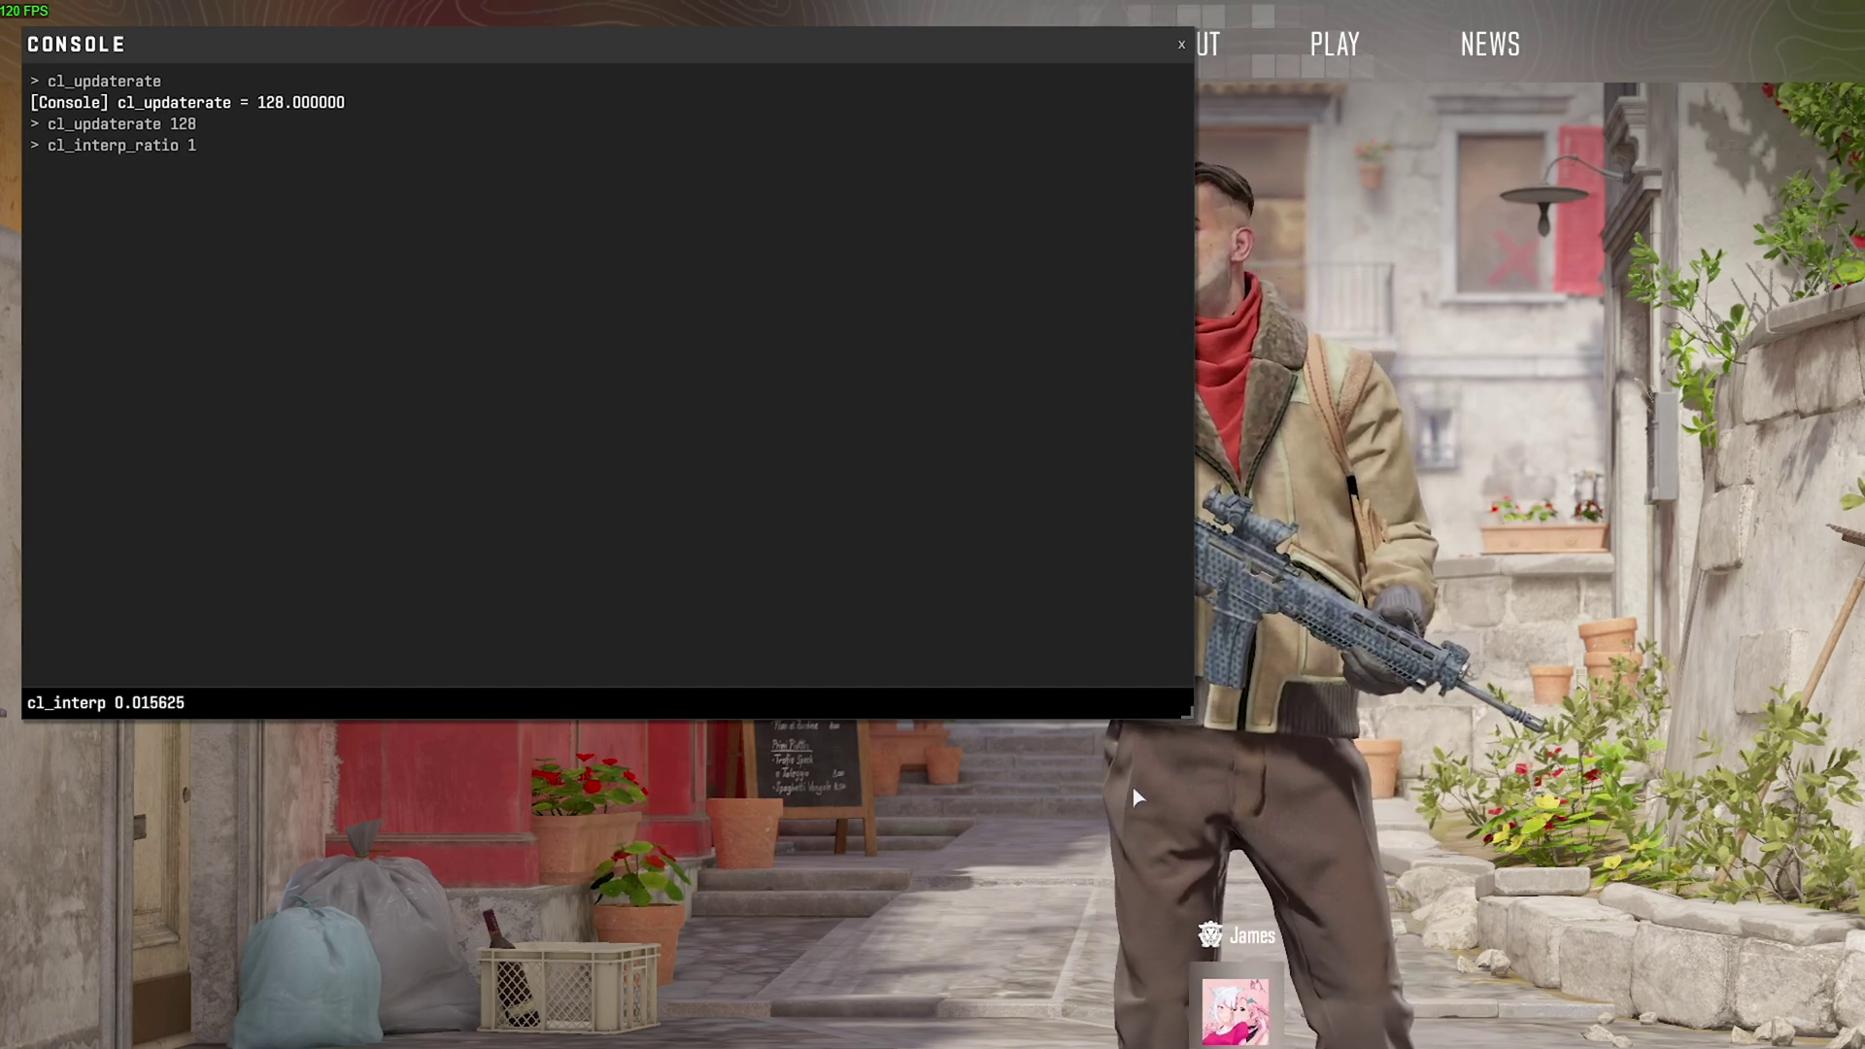
pyautogui.press('Return')
# Step: Check the current cl_interp values in the console's suggestions and clear the entry
pyautogui.write('cl_')
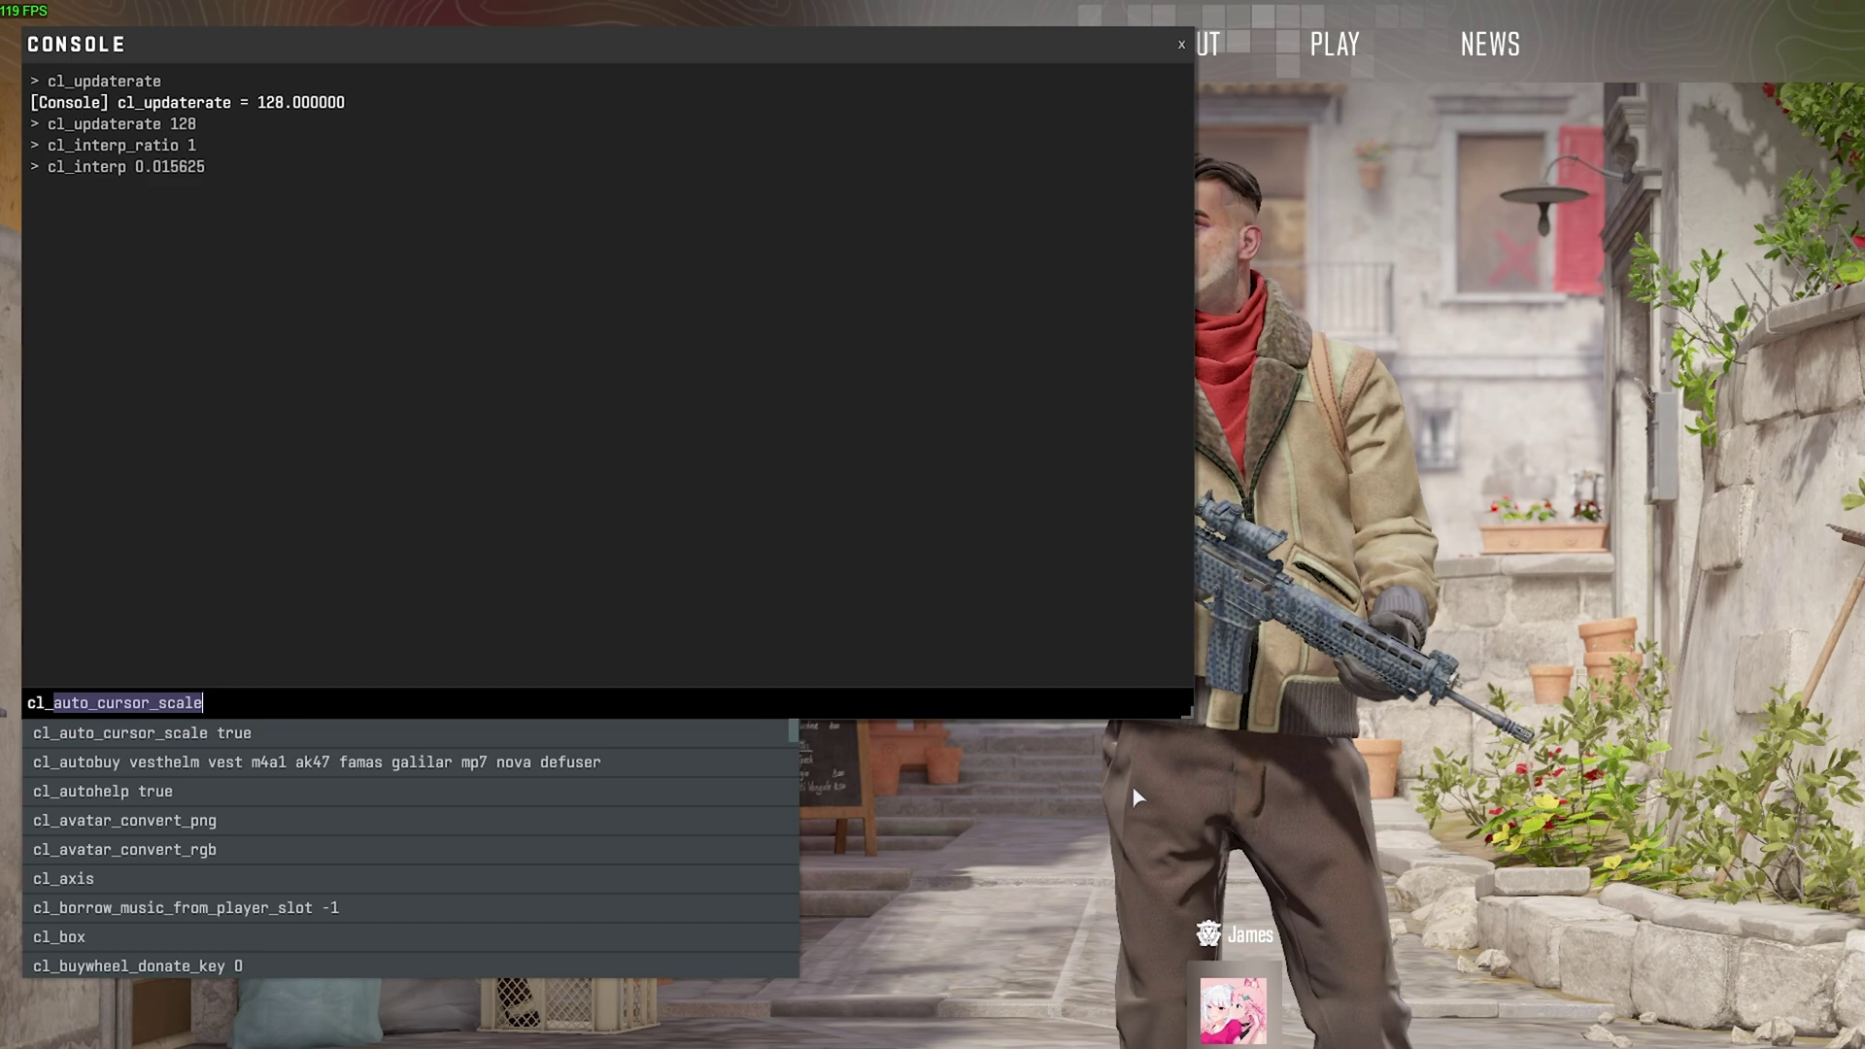
pyautogui.write('interp')
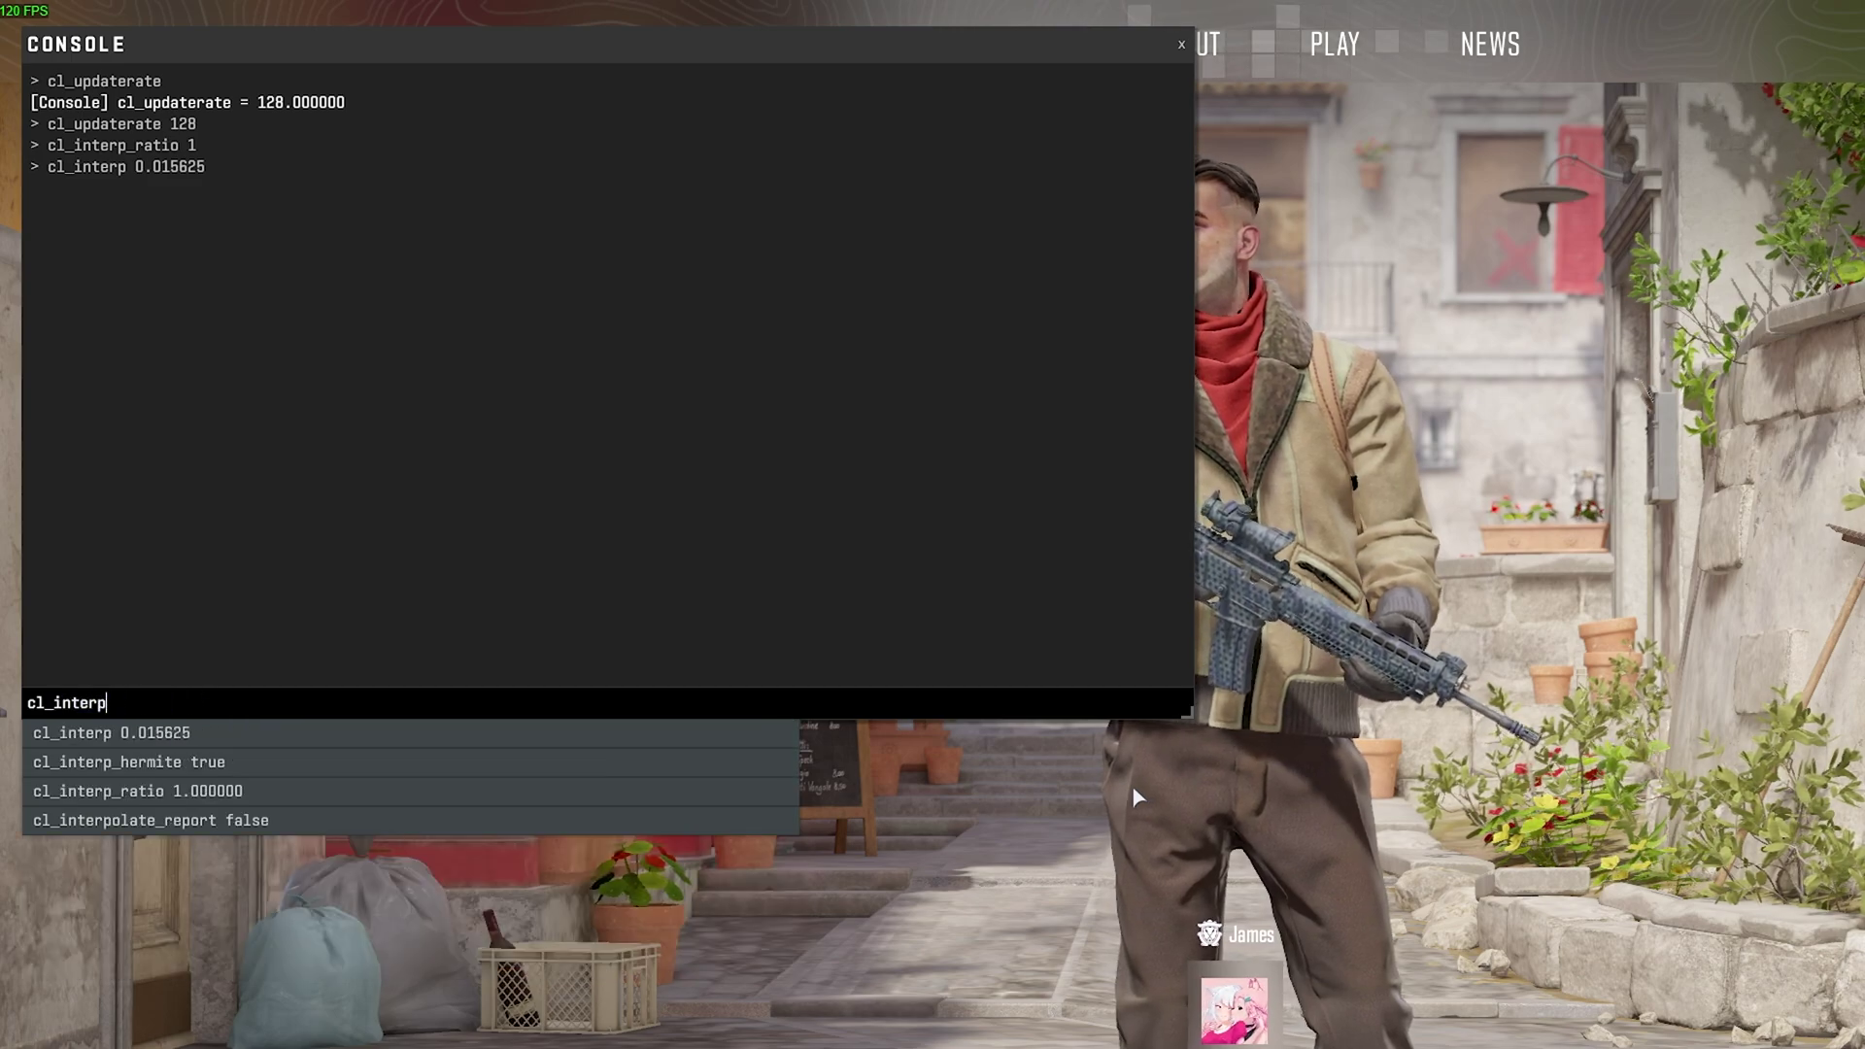
pyautogui.press('BackSpace')
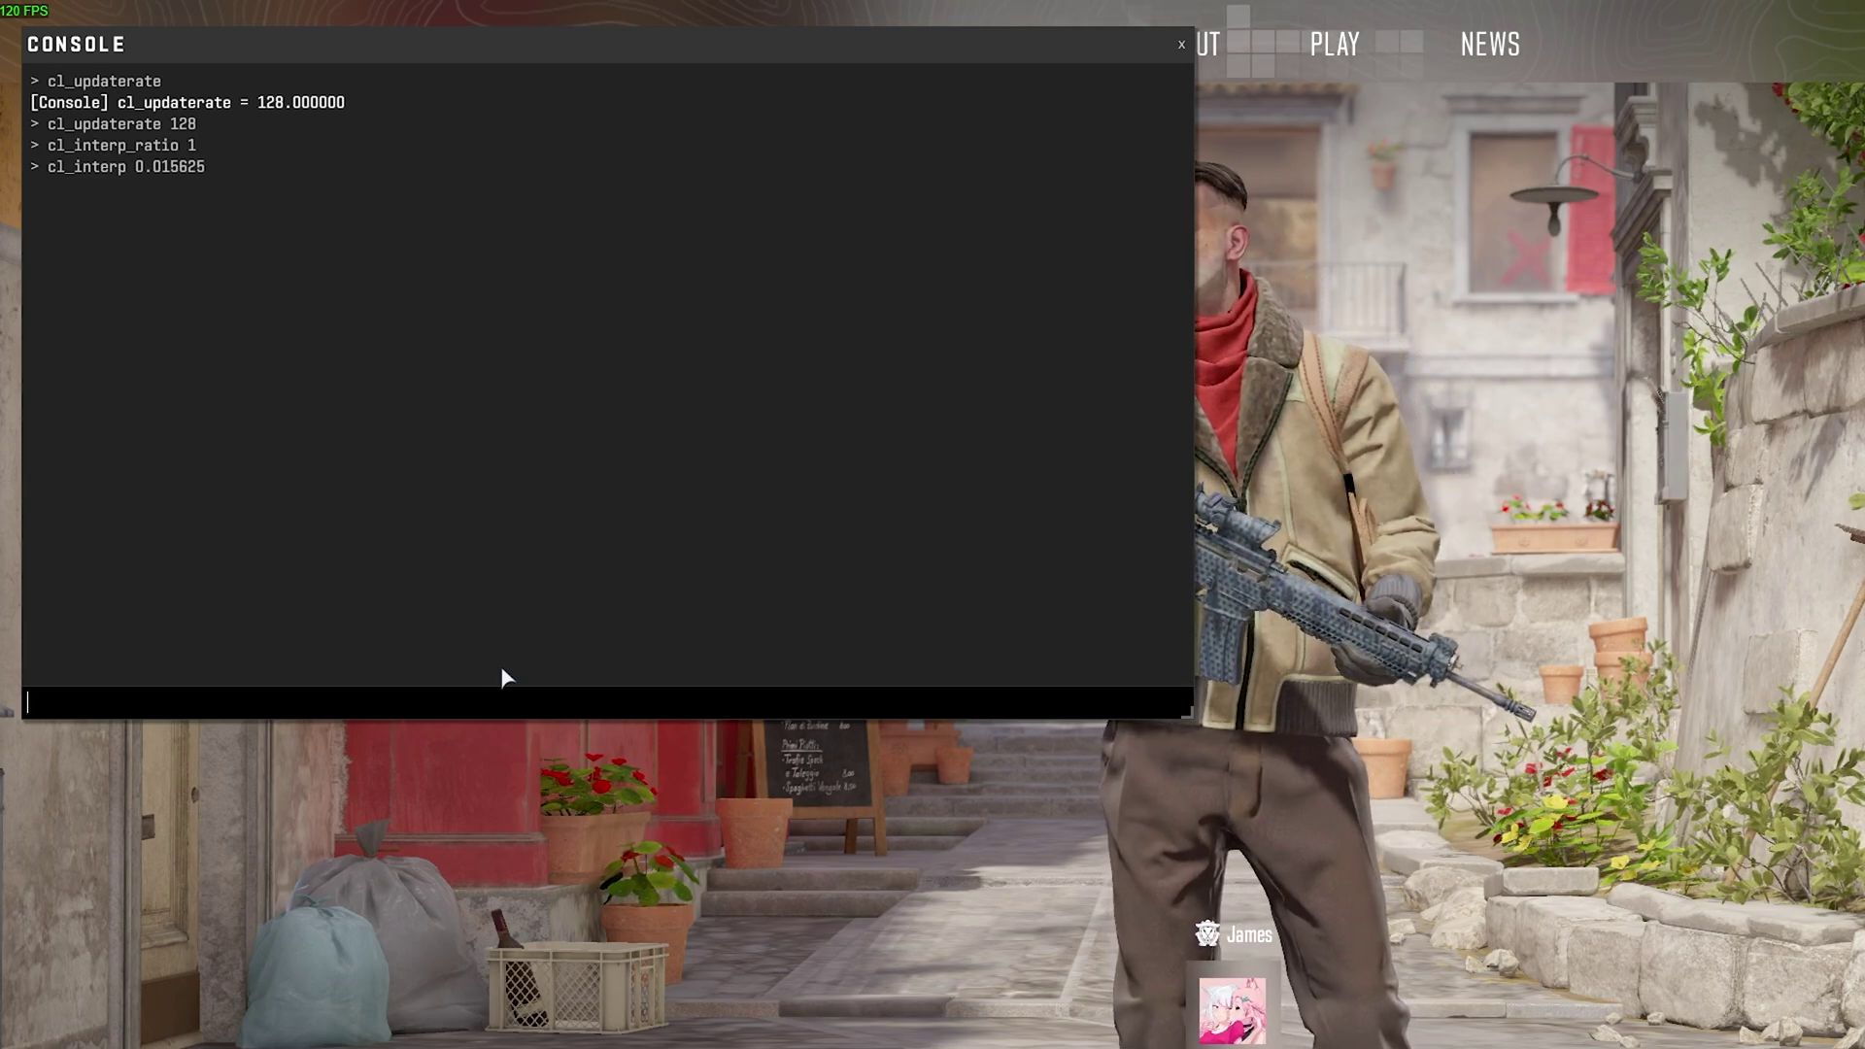
# Step: Close the console, quit the game to desktop, and browse the local files of Counter-Strike: Global Offensive from Steam
pyautogui.press('`')
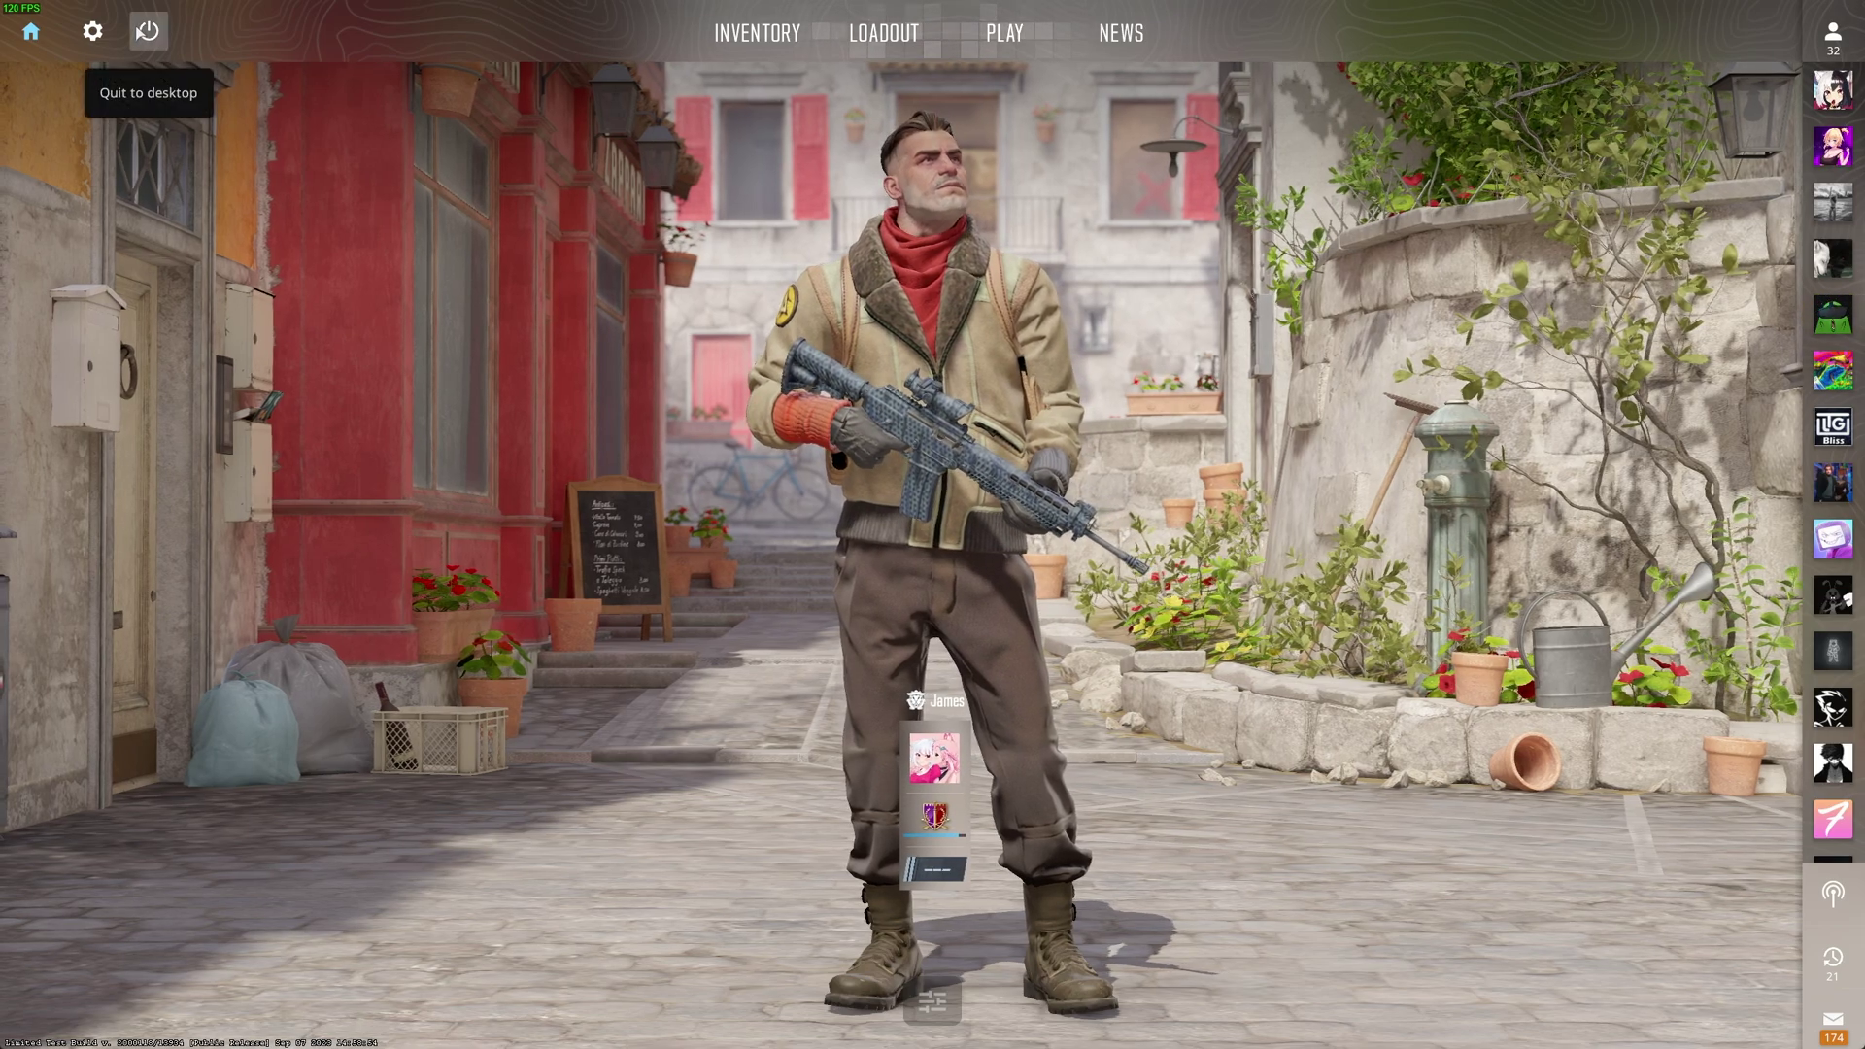
pyautogui.click(149, 31)
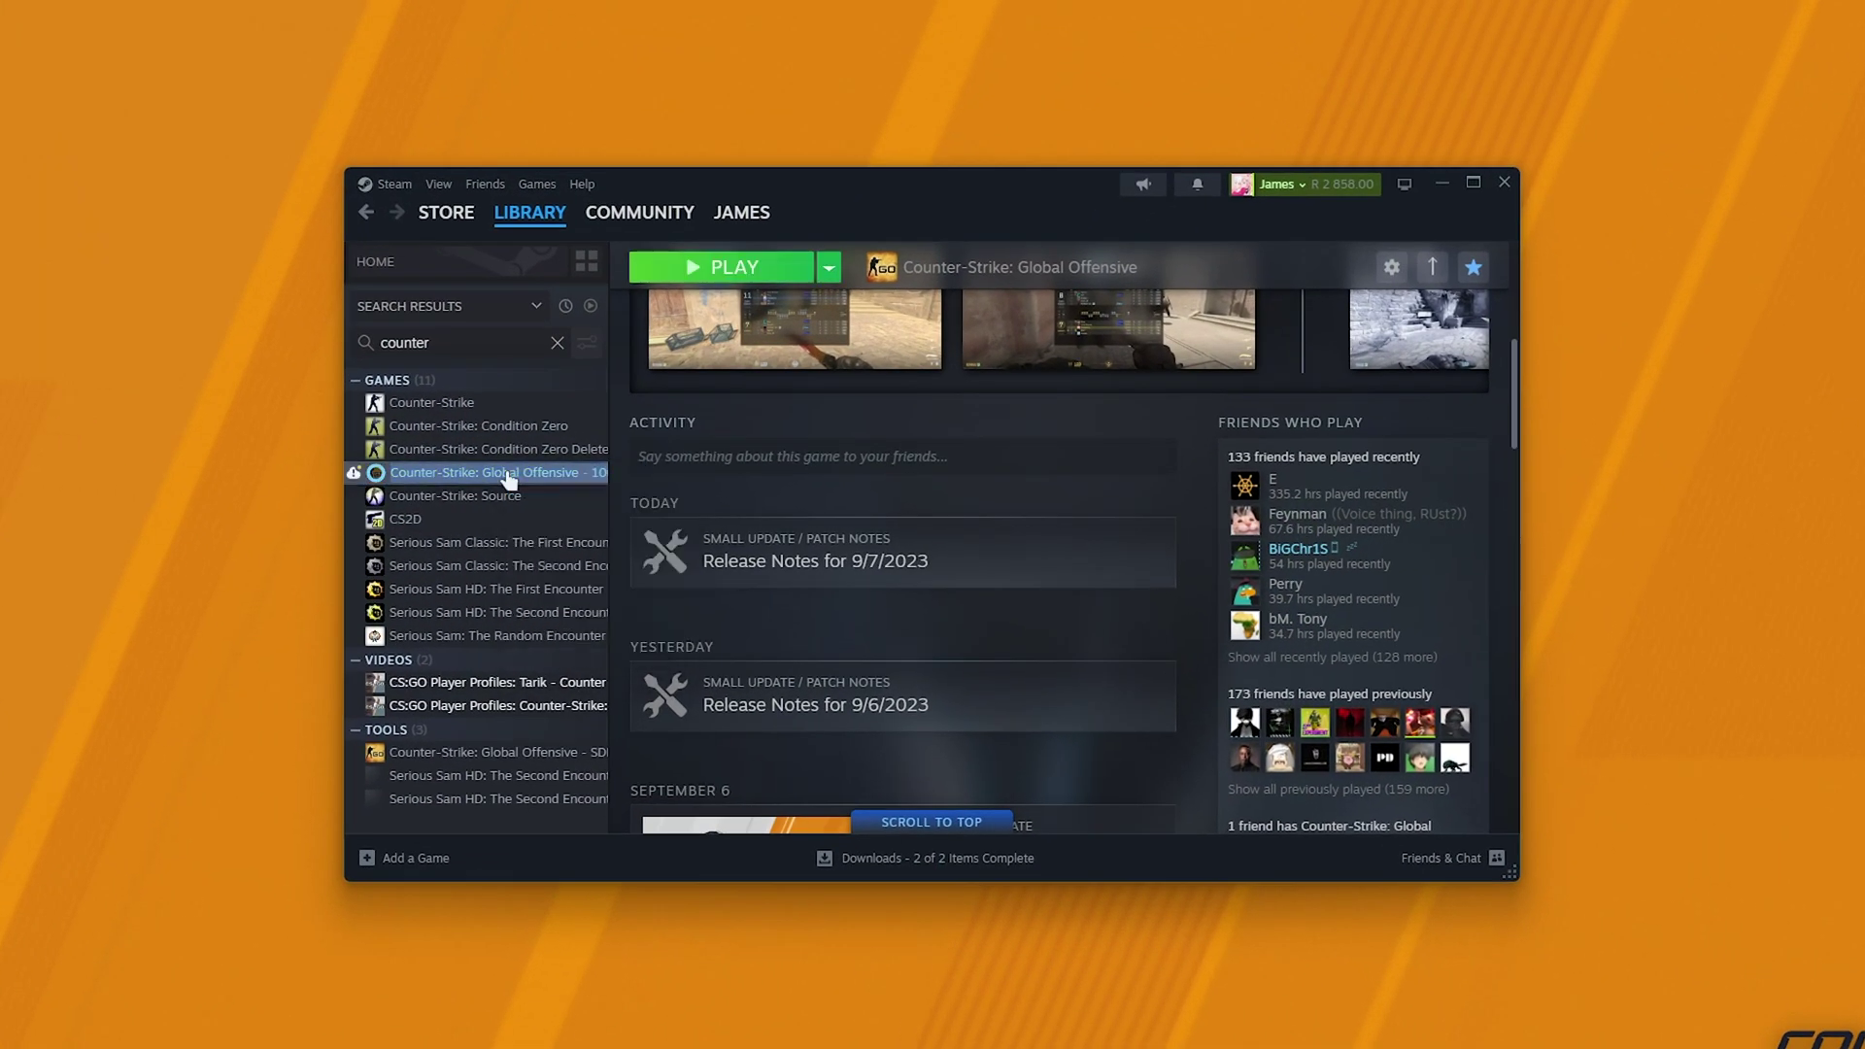
pyautogui.rightClick(506, 477)
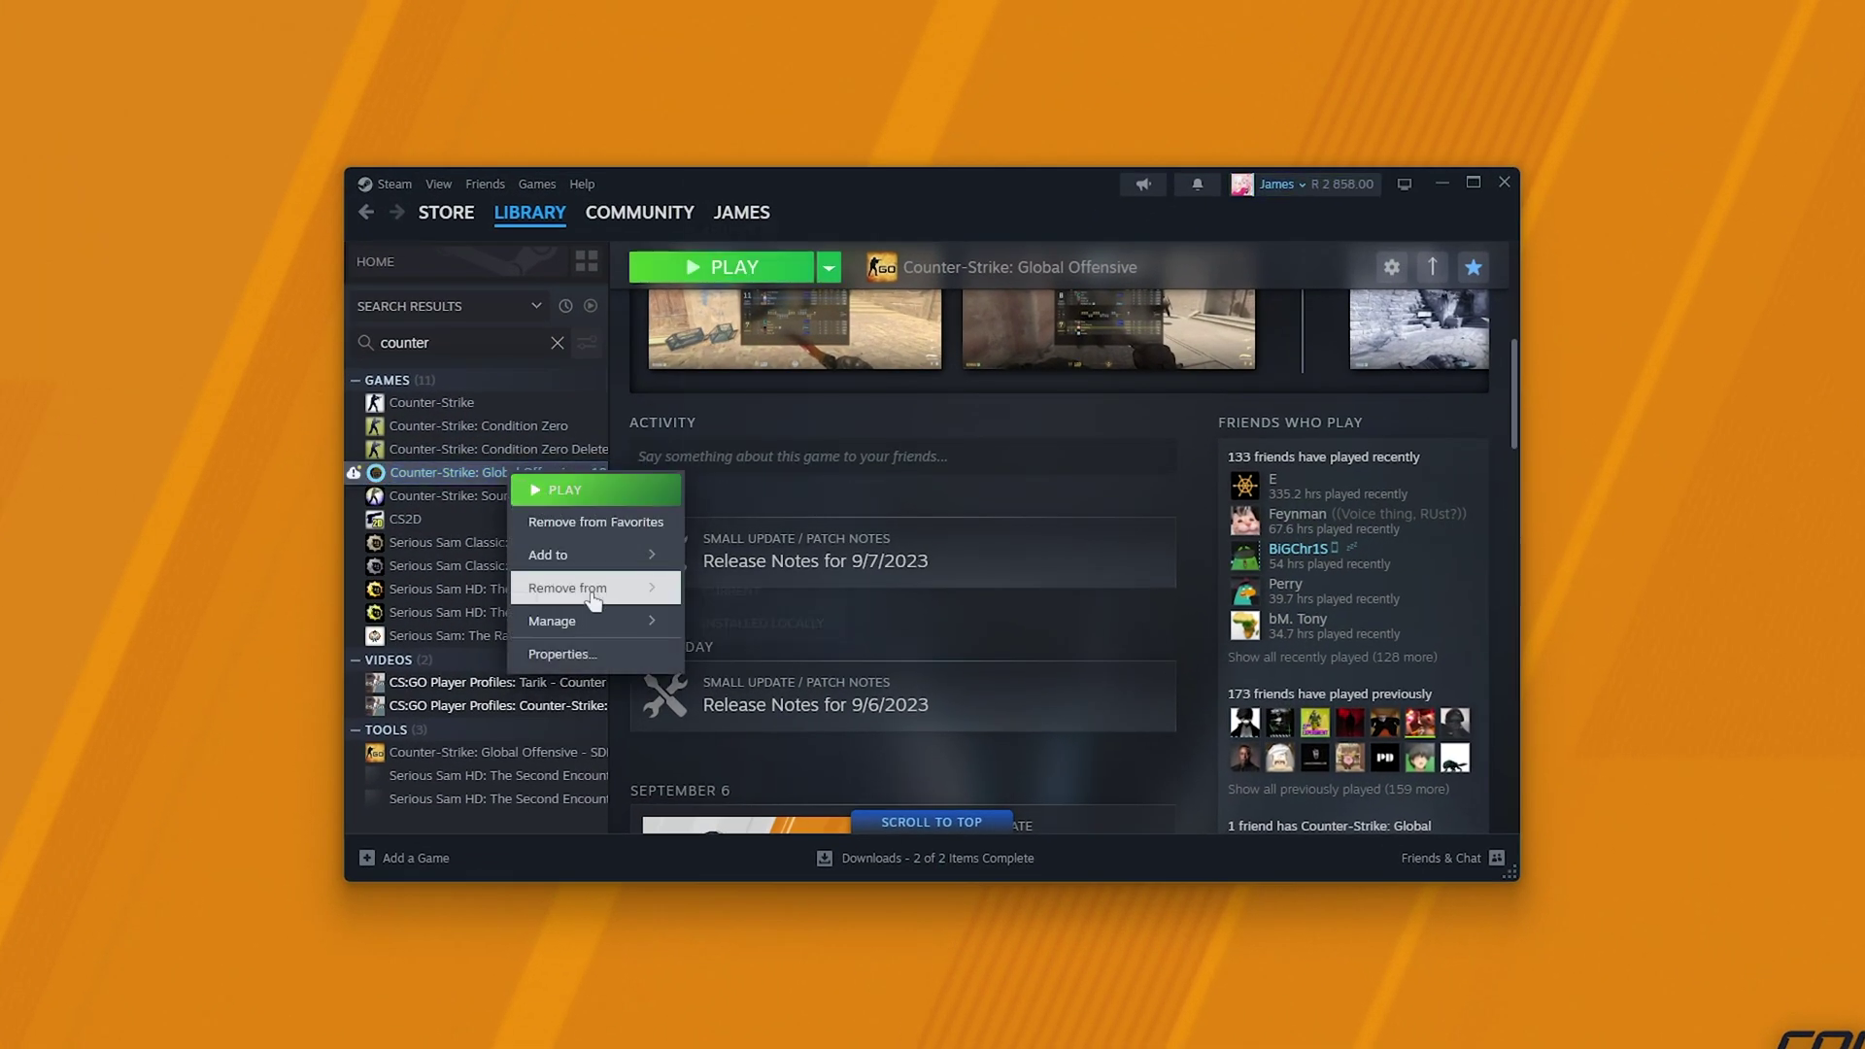
pyautogui.moveTo(593, 621)
pyautogui.click(813, 659)
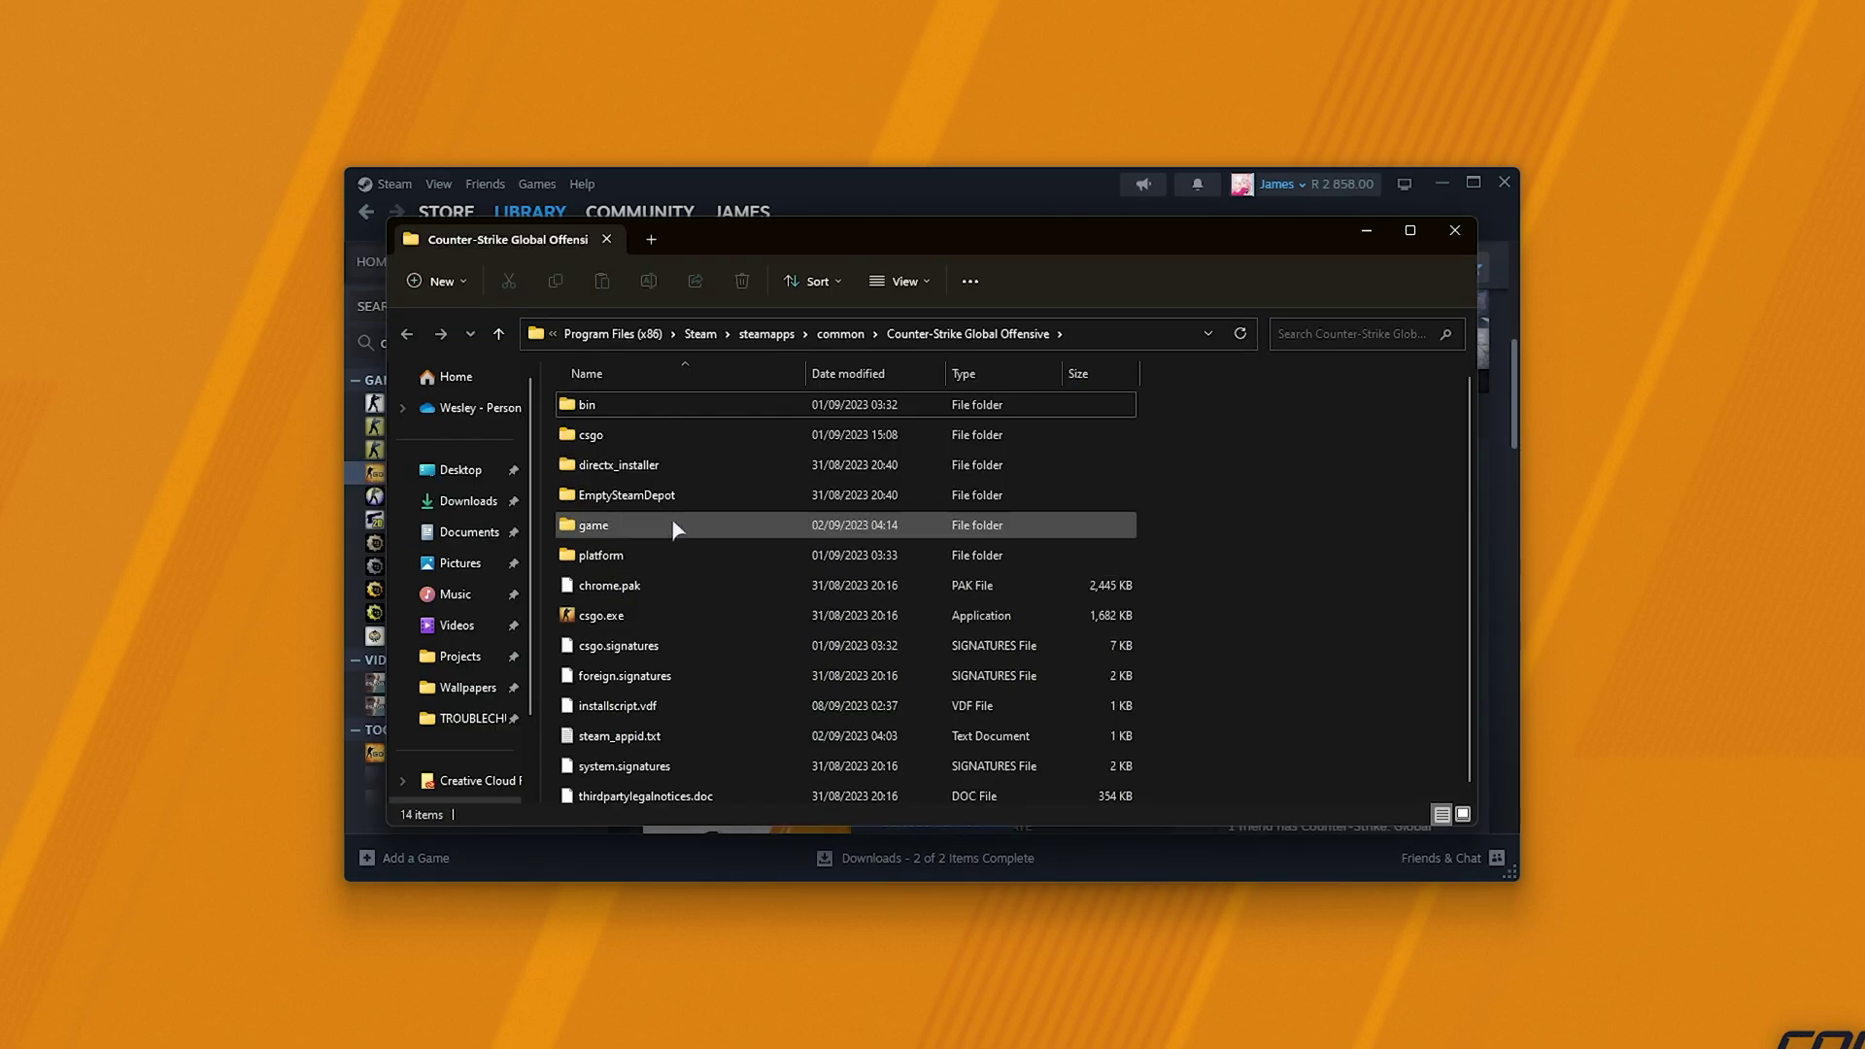
# Step: Go into the game\csgo\cfg folder and select autoexec.cfg
pyautogui.click(677, 526)
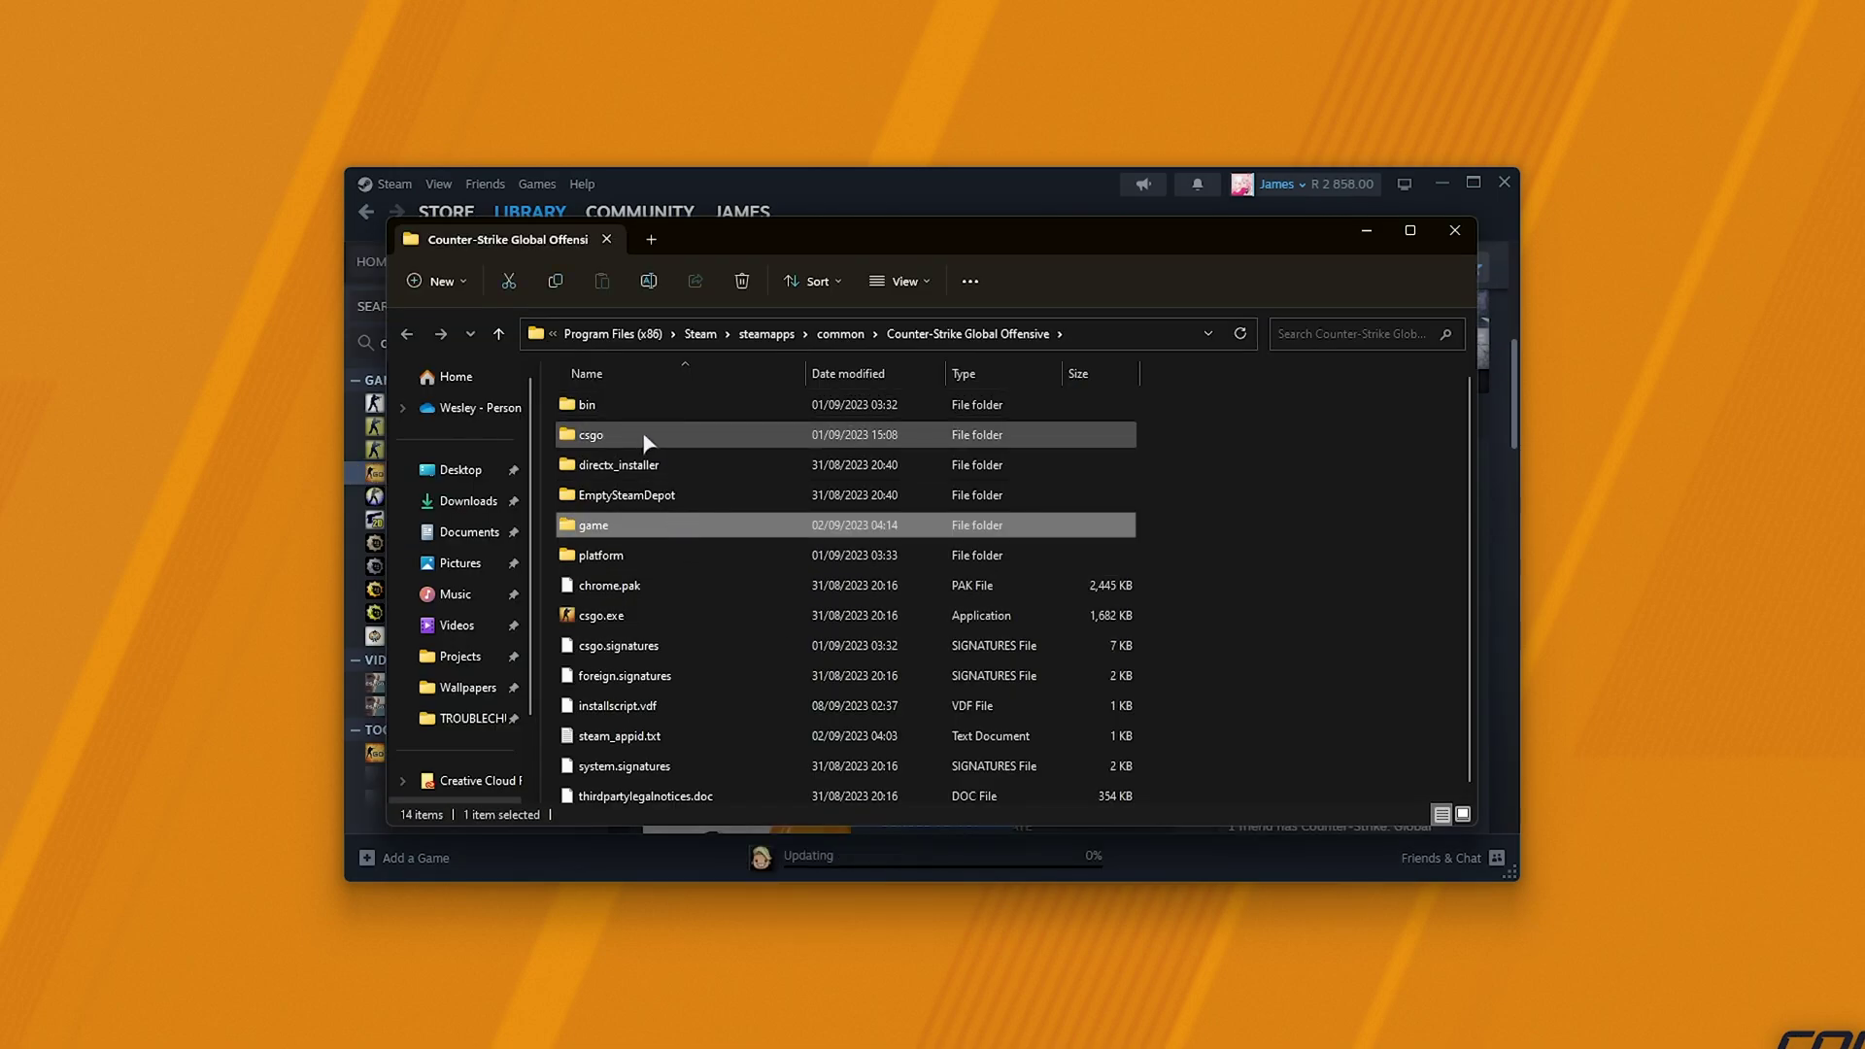
pyautogui.doubleClick(633, 525)
pyautogui.doubleClick(633, 470)
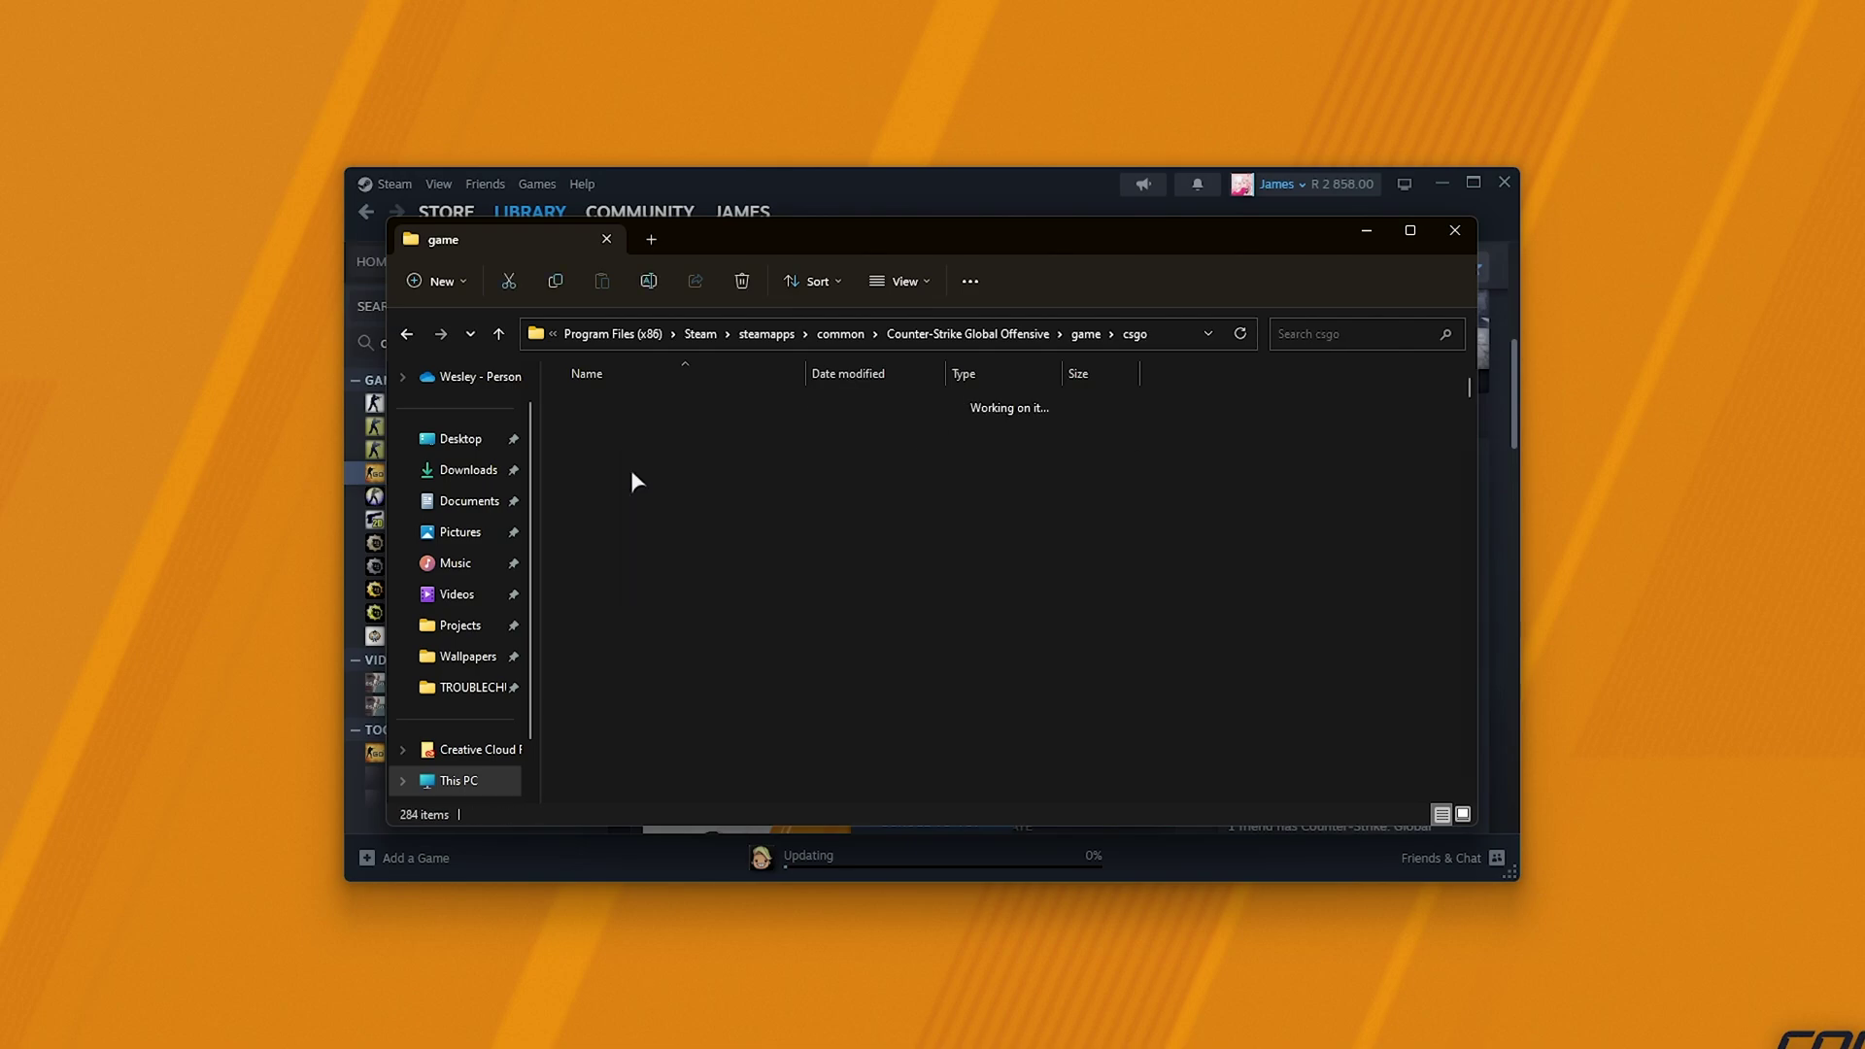
pyautogui.doubleClick(615, 434)
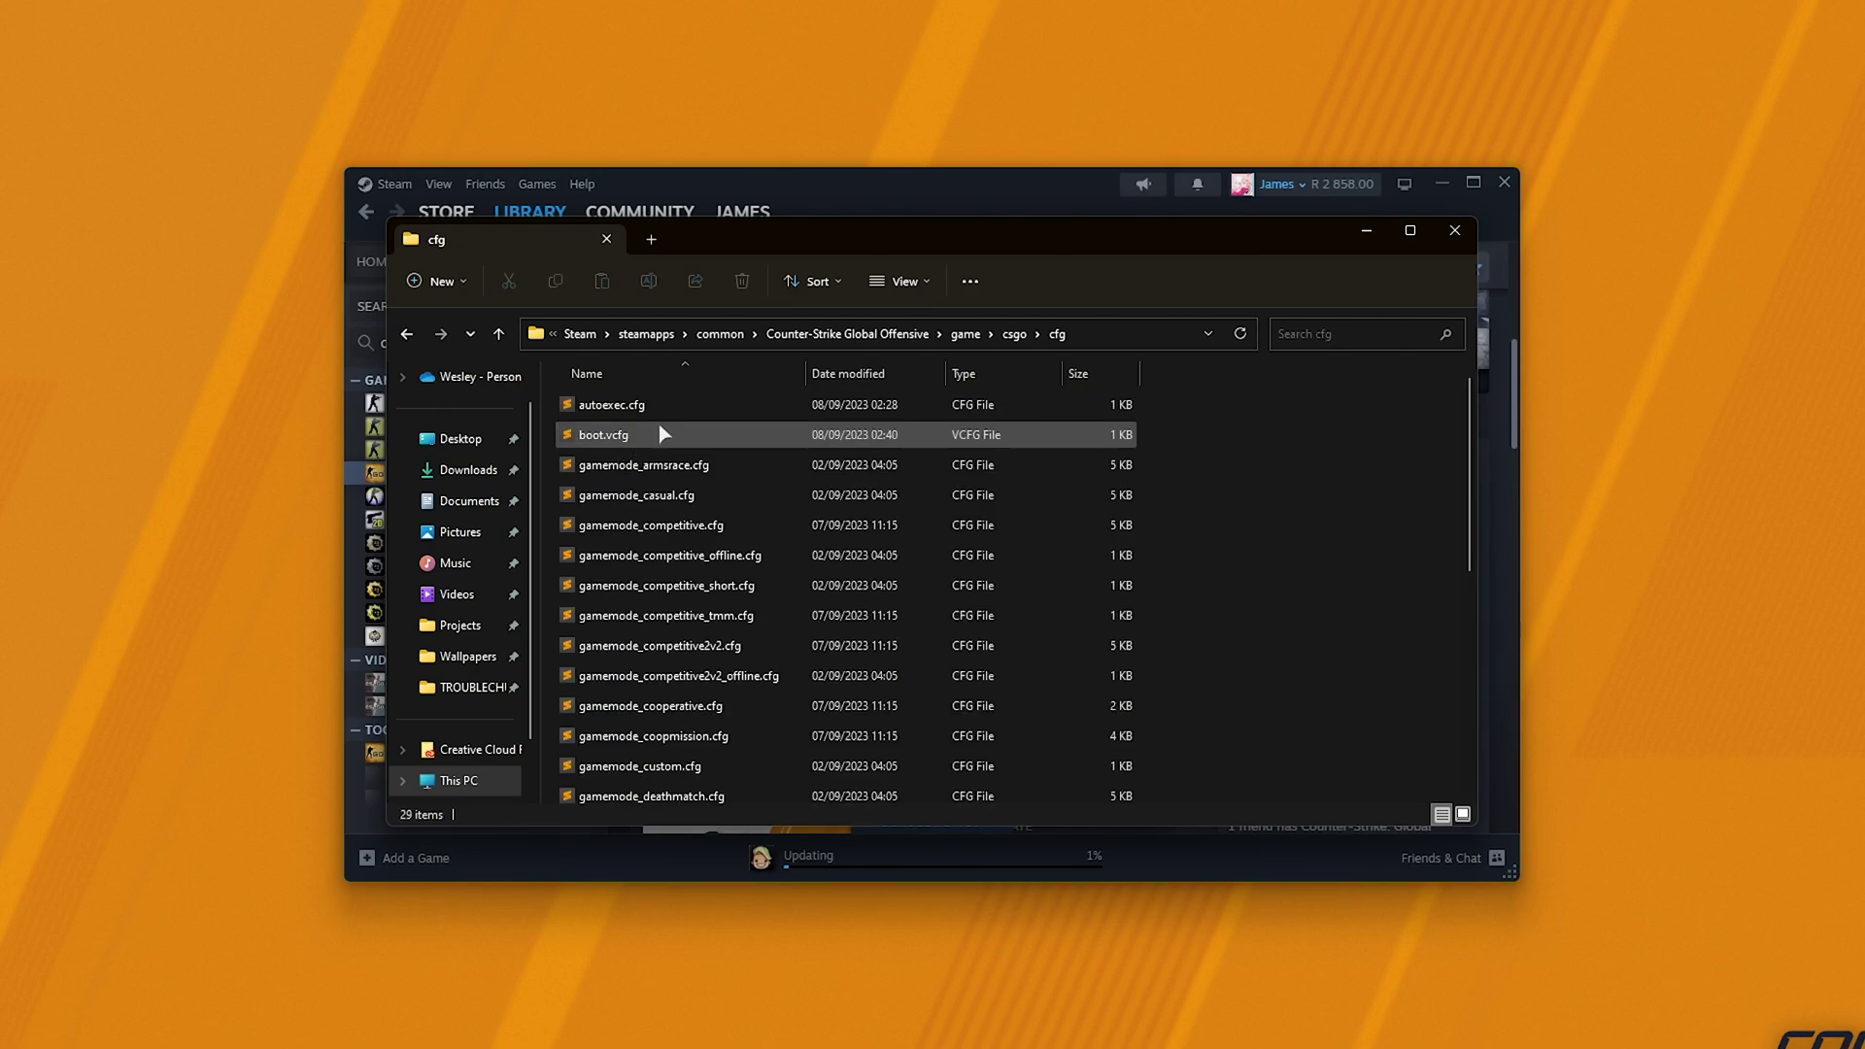
pyautogui.click(655, 406)
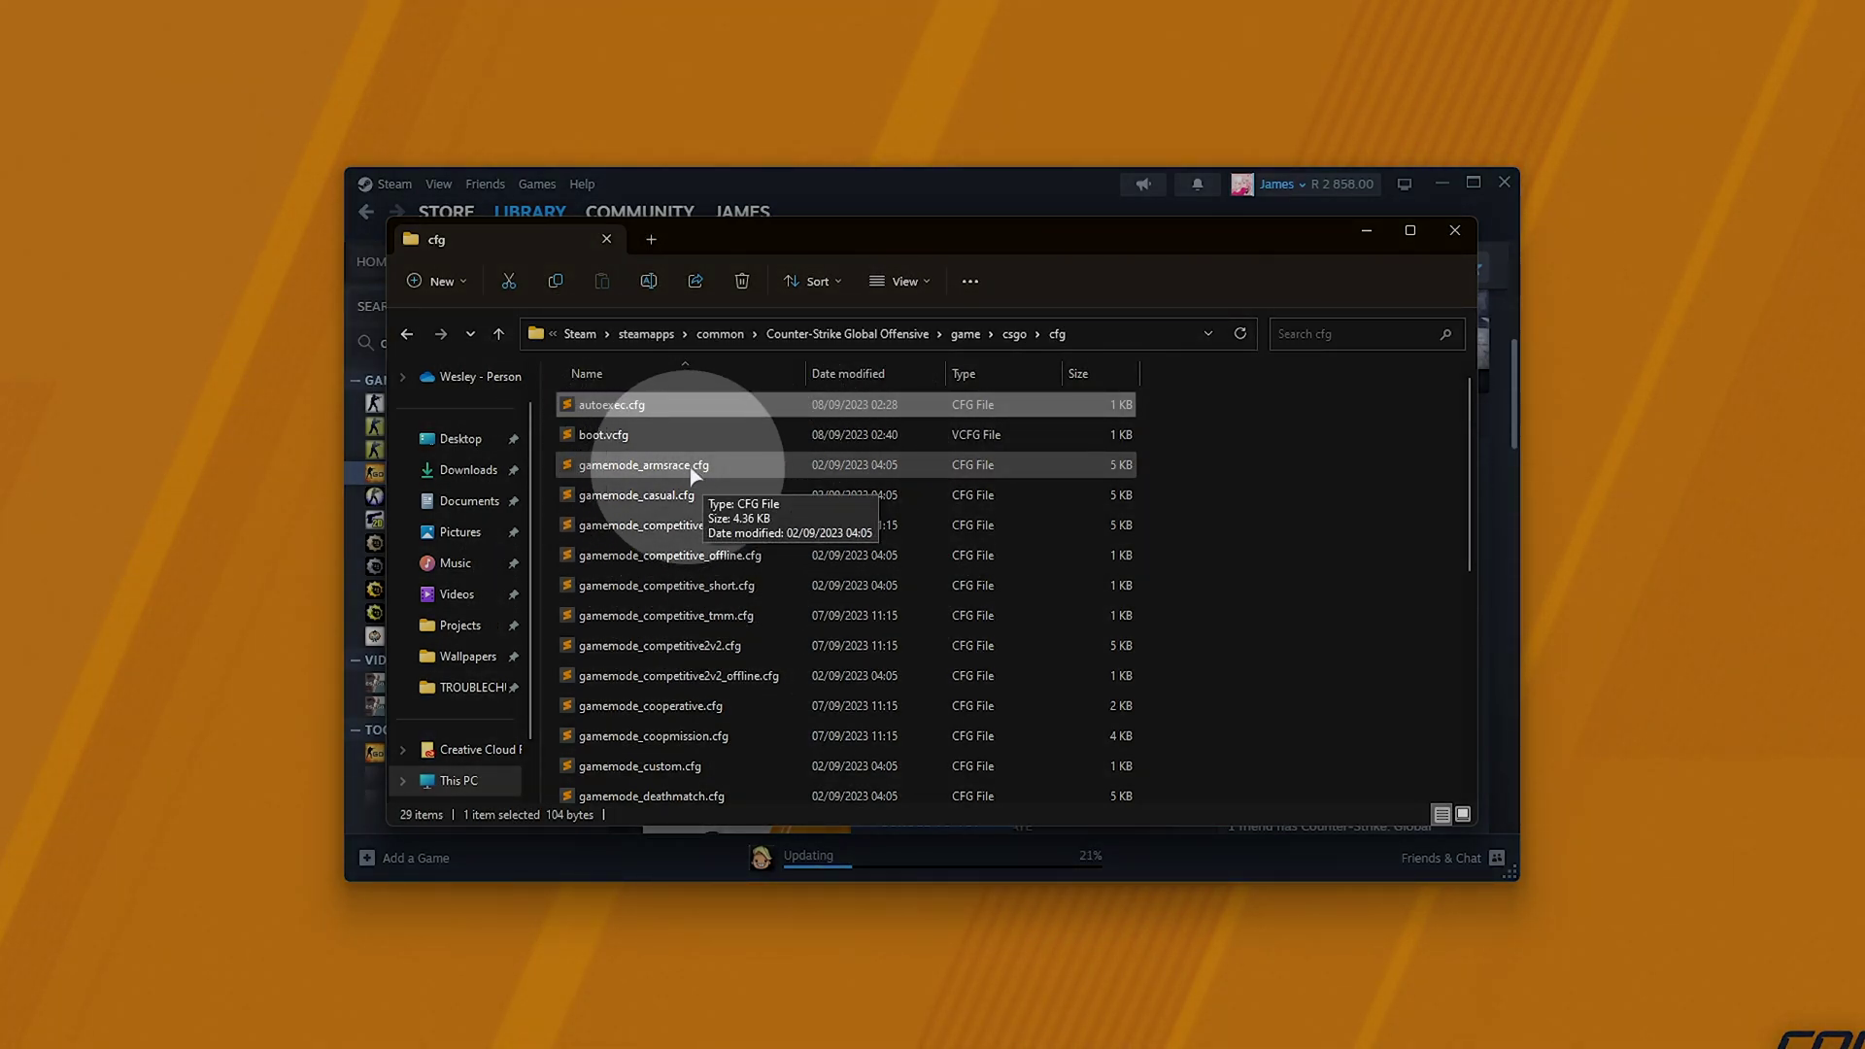
# Step: Check the File Explorer display options for file name extensions and hidden items, leaving them as they are
pyautogui.click(906, 284)
pyautogui.moveTo(899, 614)
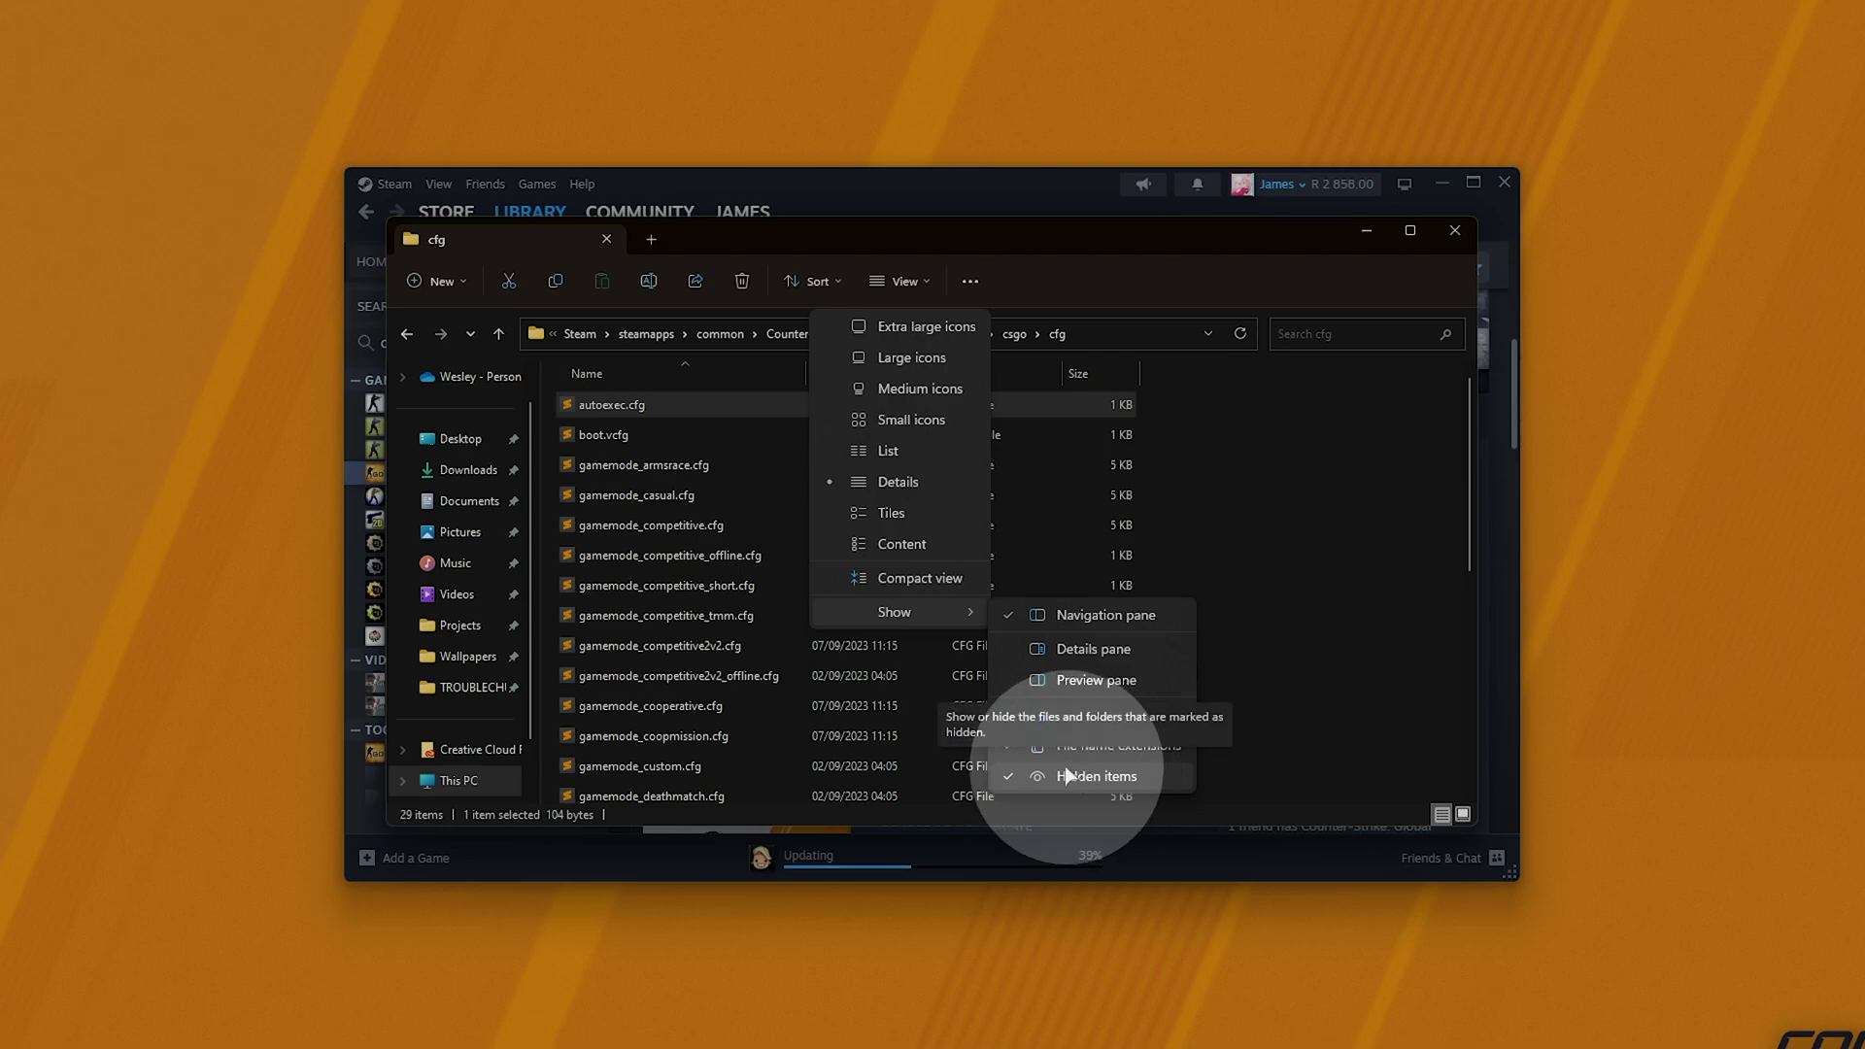
pyautogui.click(1216, 459)
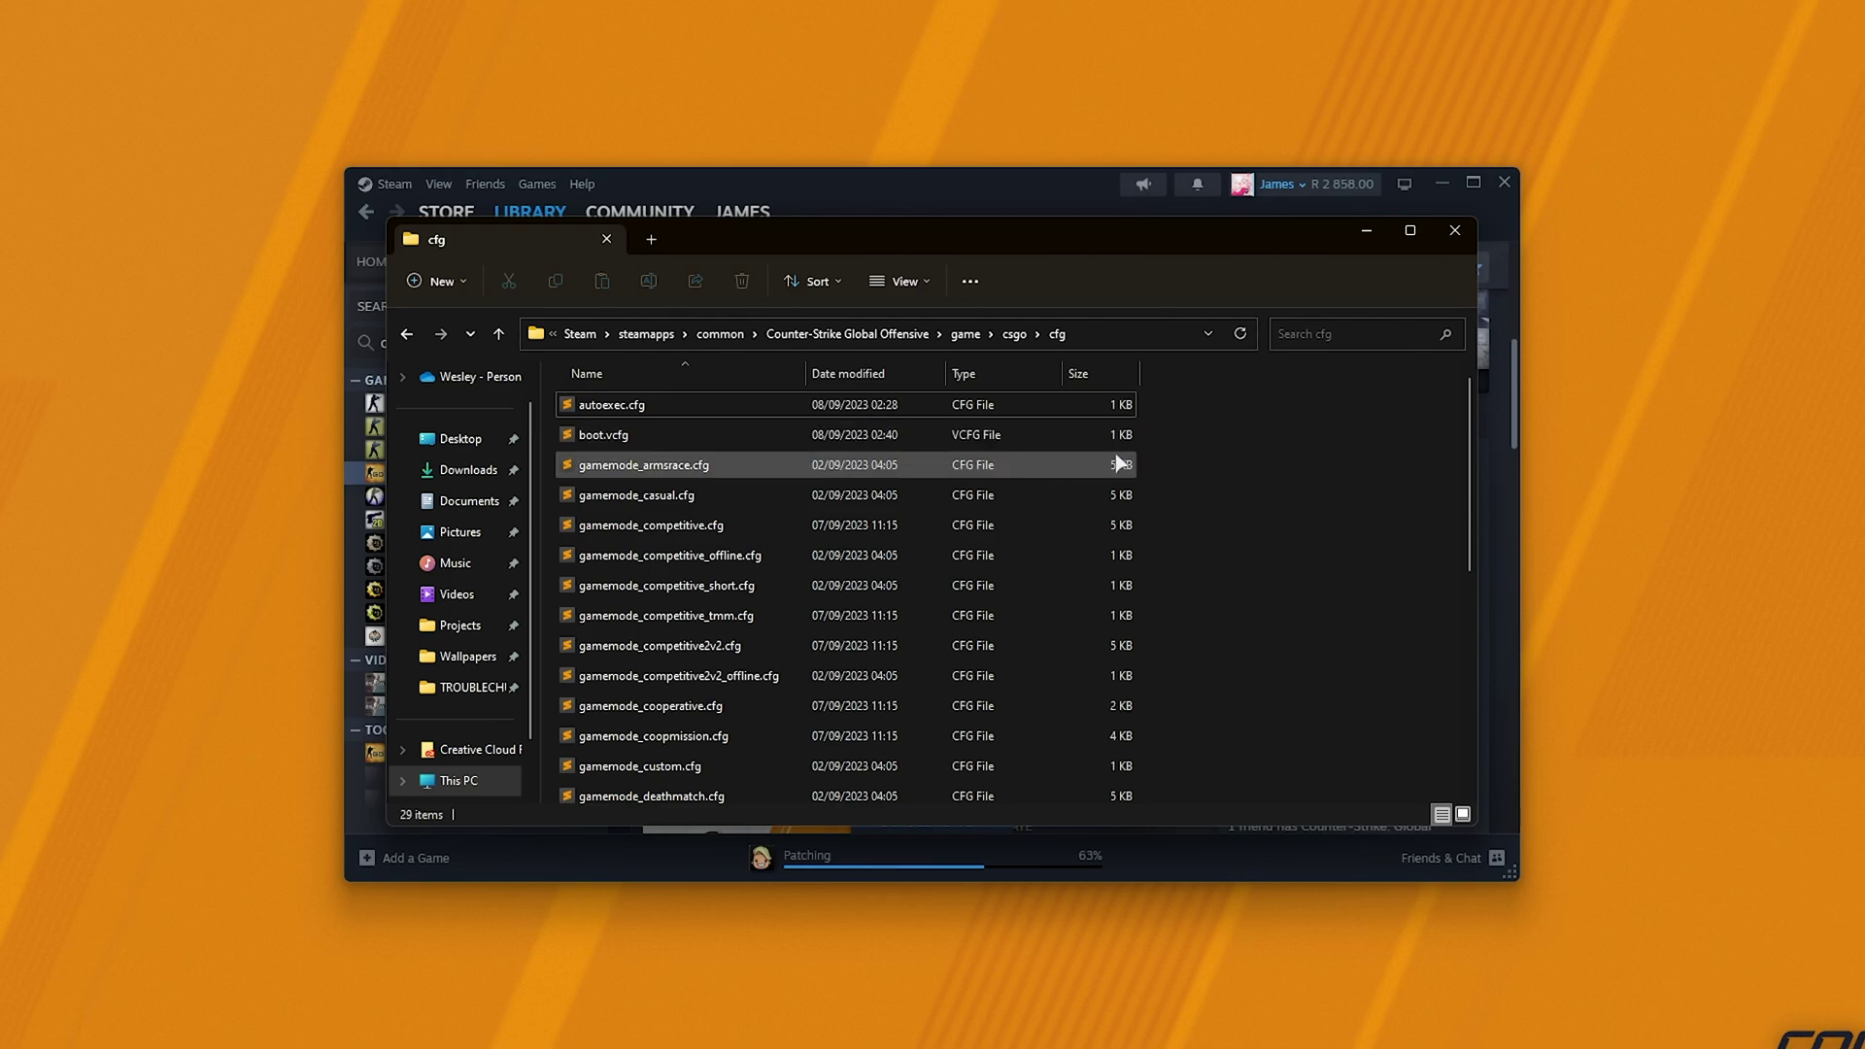
# Step: Try to create a new text document named autoexec.cfg in the cfg folder, accepting the extension change
pyautogui.rightClick(1165, 442)
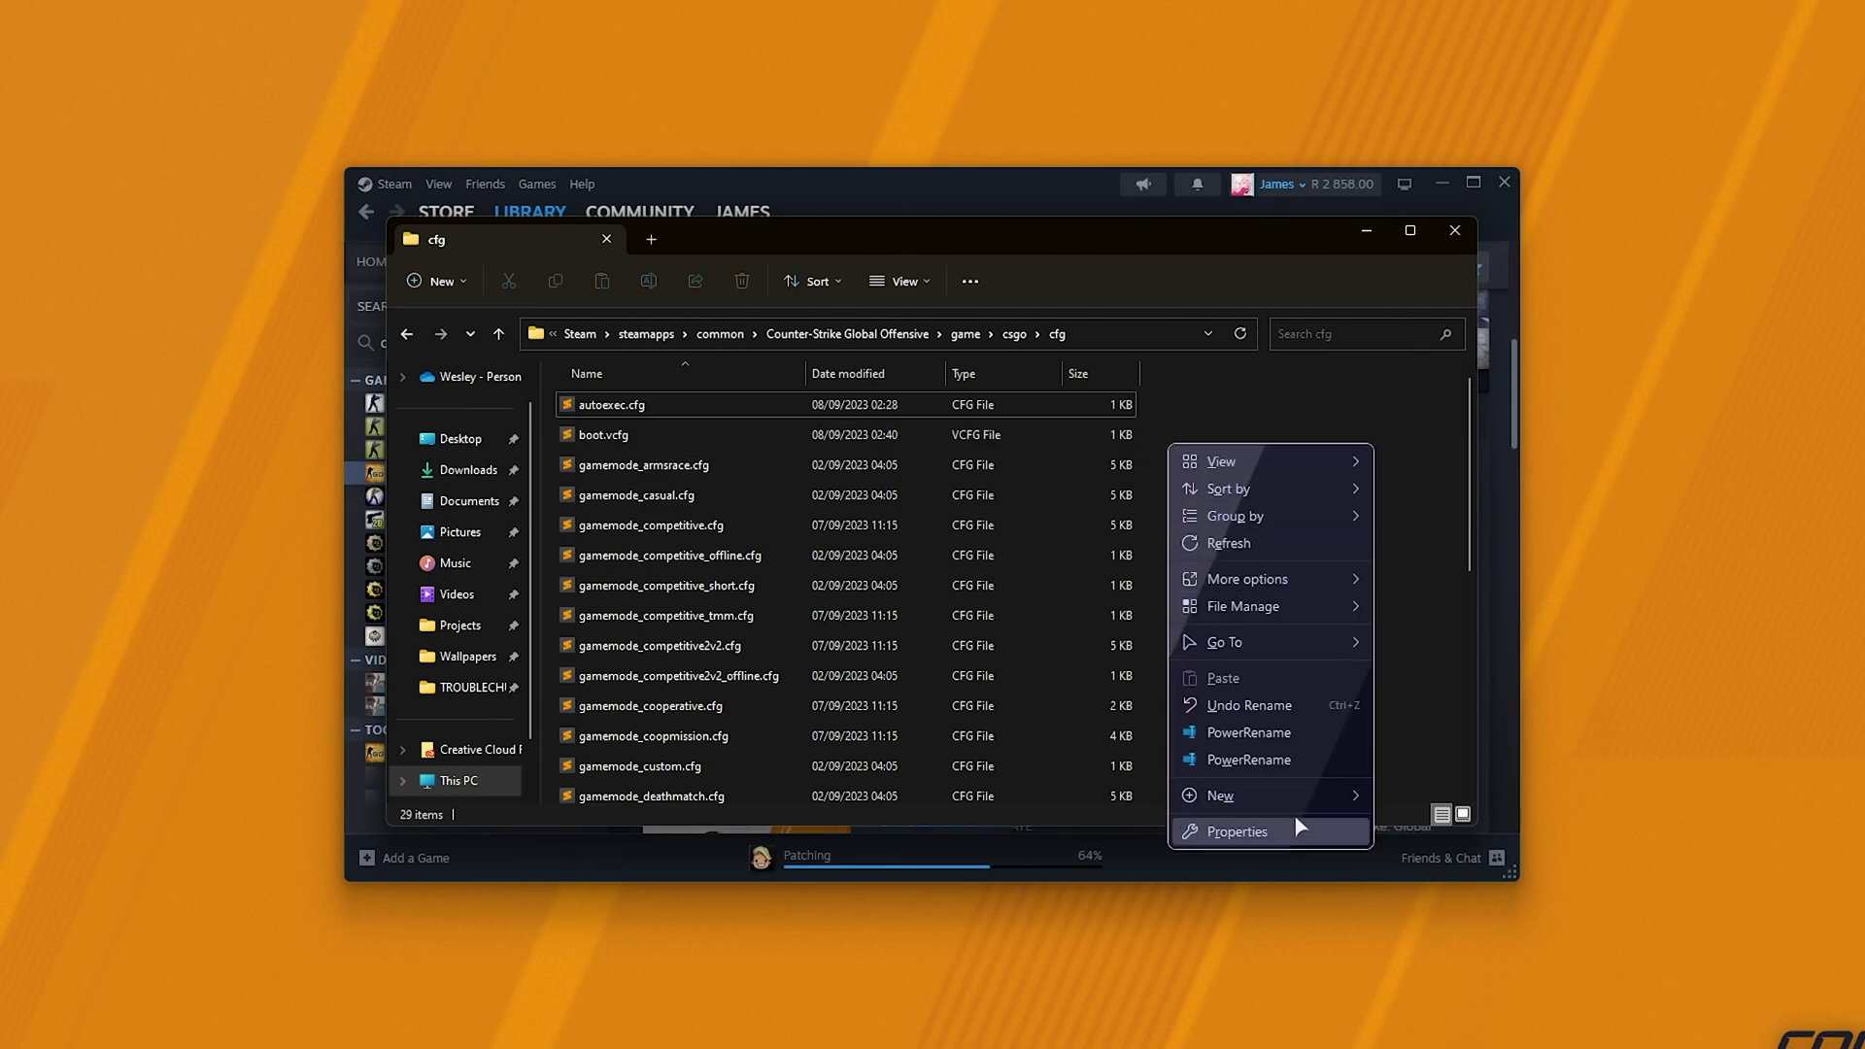
pyautogui.moveTo(1302, 796)
pyautogui.click(1483, 907)
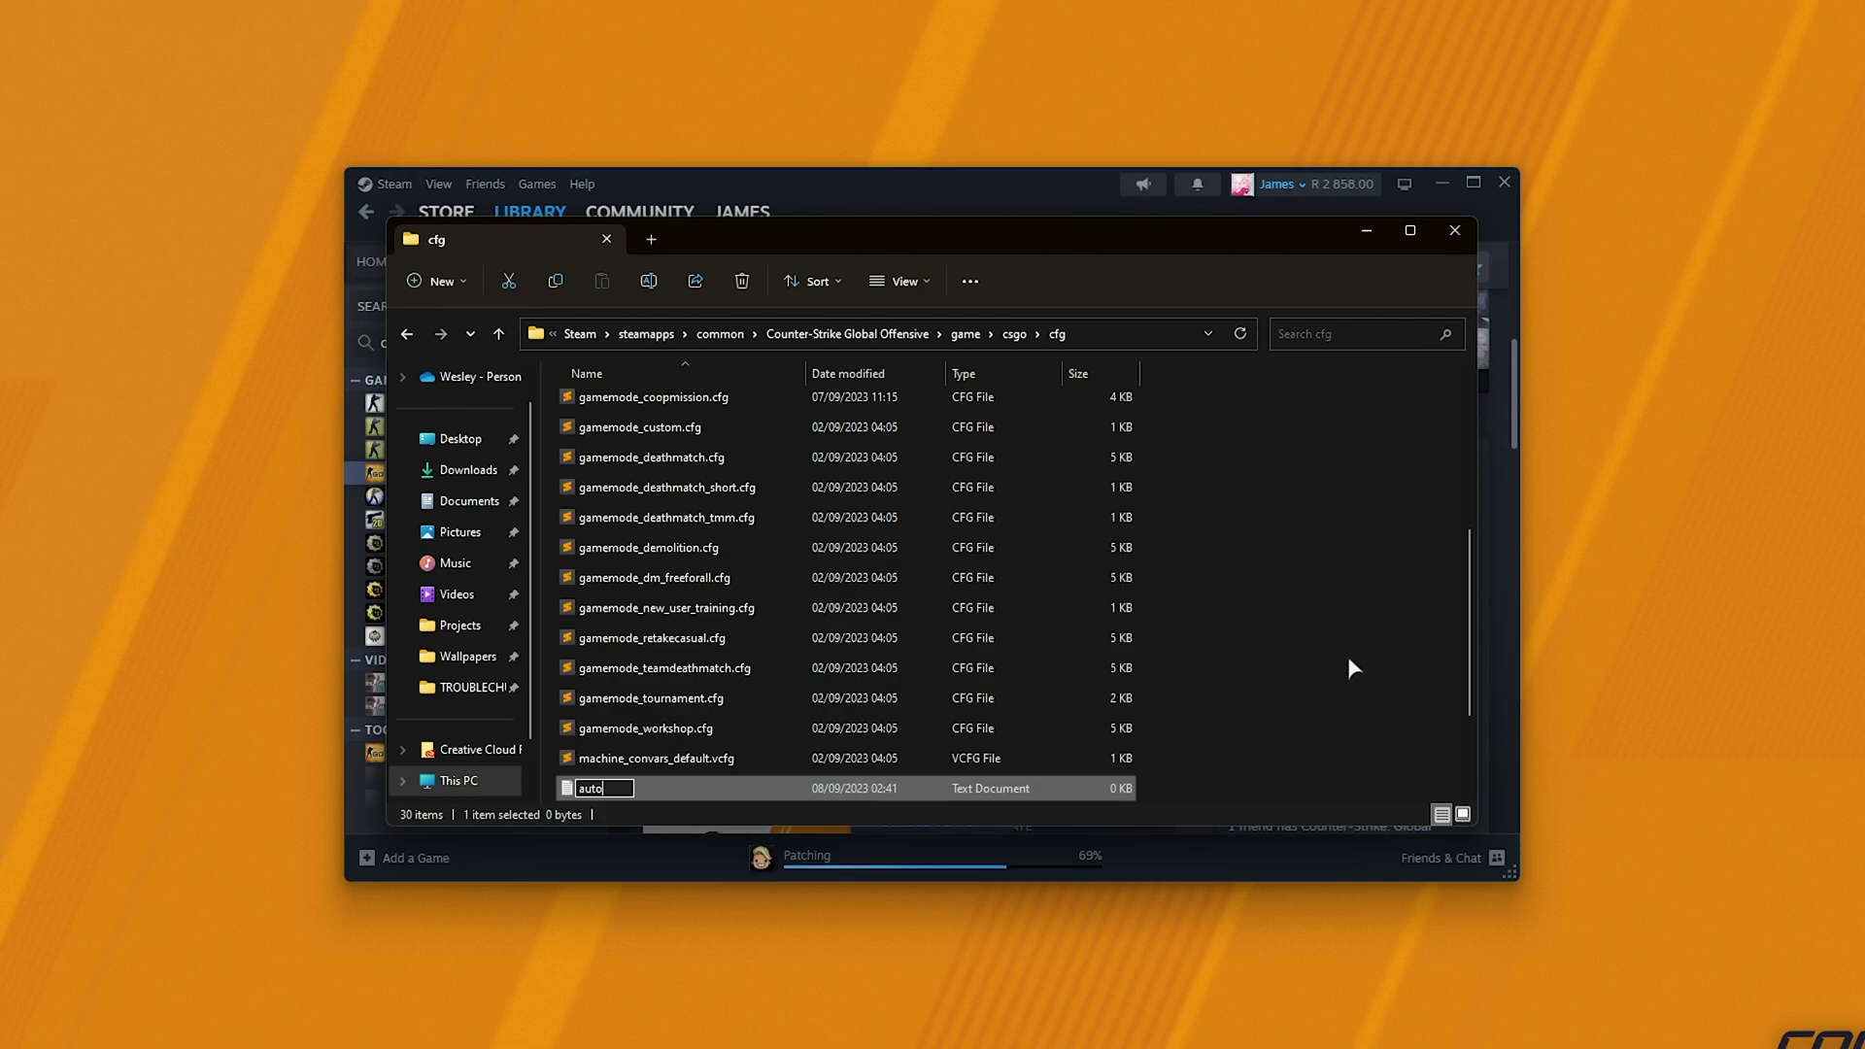
pyautogui.write('exec.cfg')
pyautogui.press('Return')
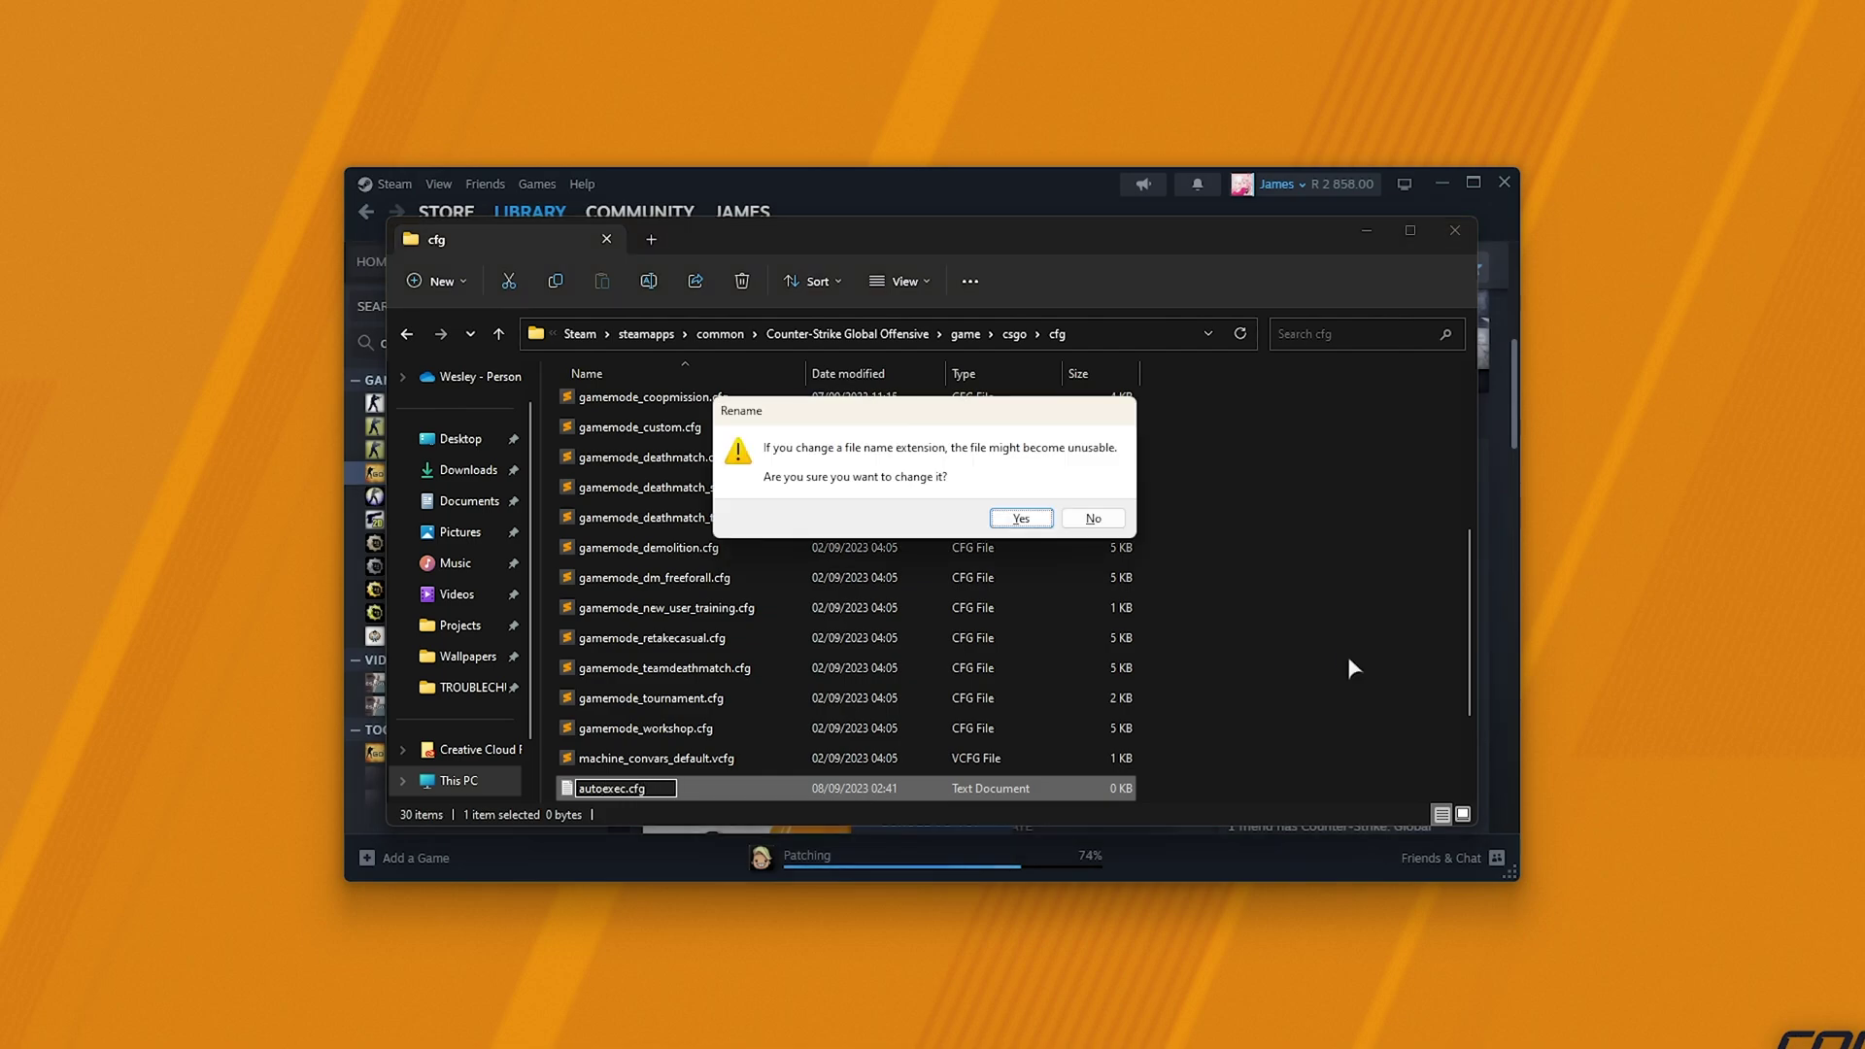
pyautogui.press('Return')
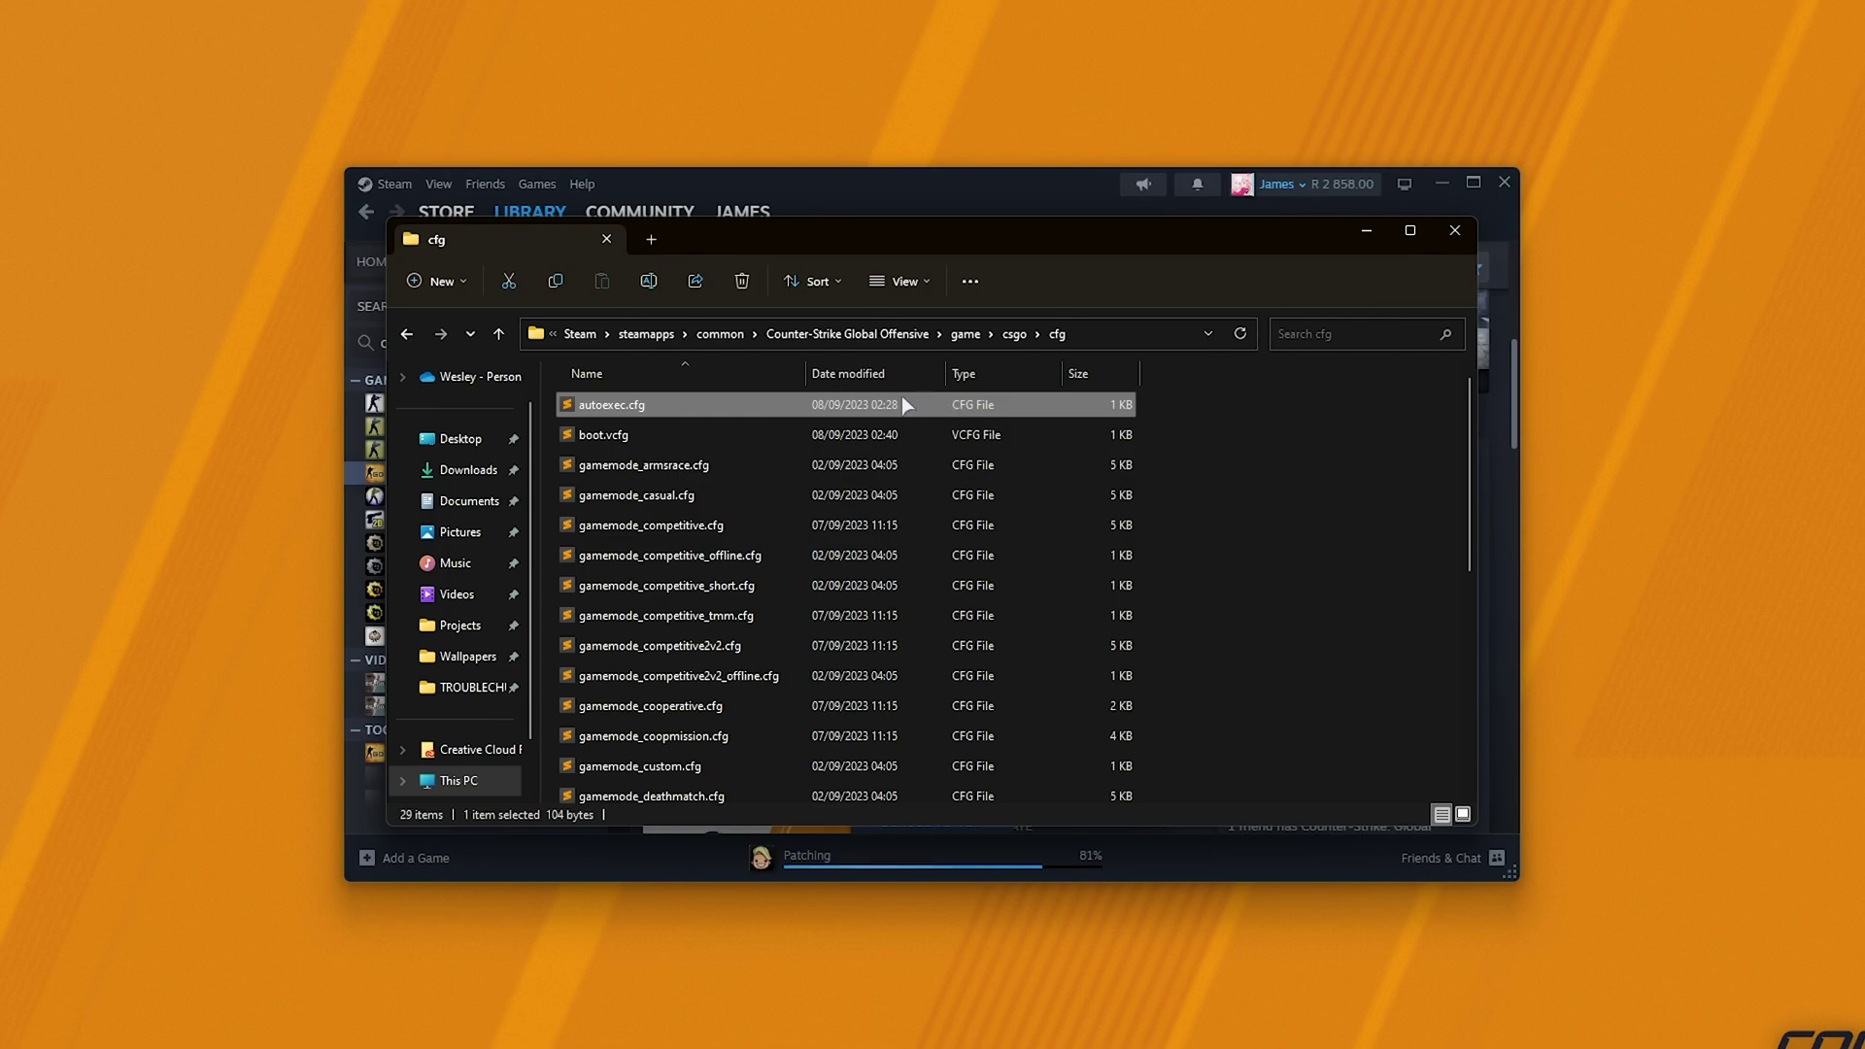
# Step: Open autoexec.cfg from the cfg folder with Sublime Text
pyautogui.rightClick(692, 404)
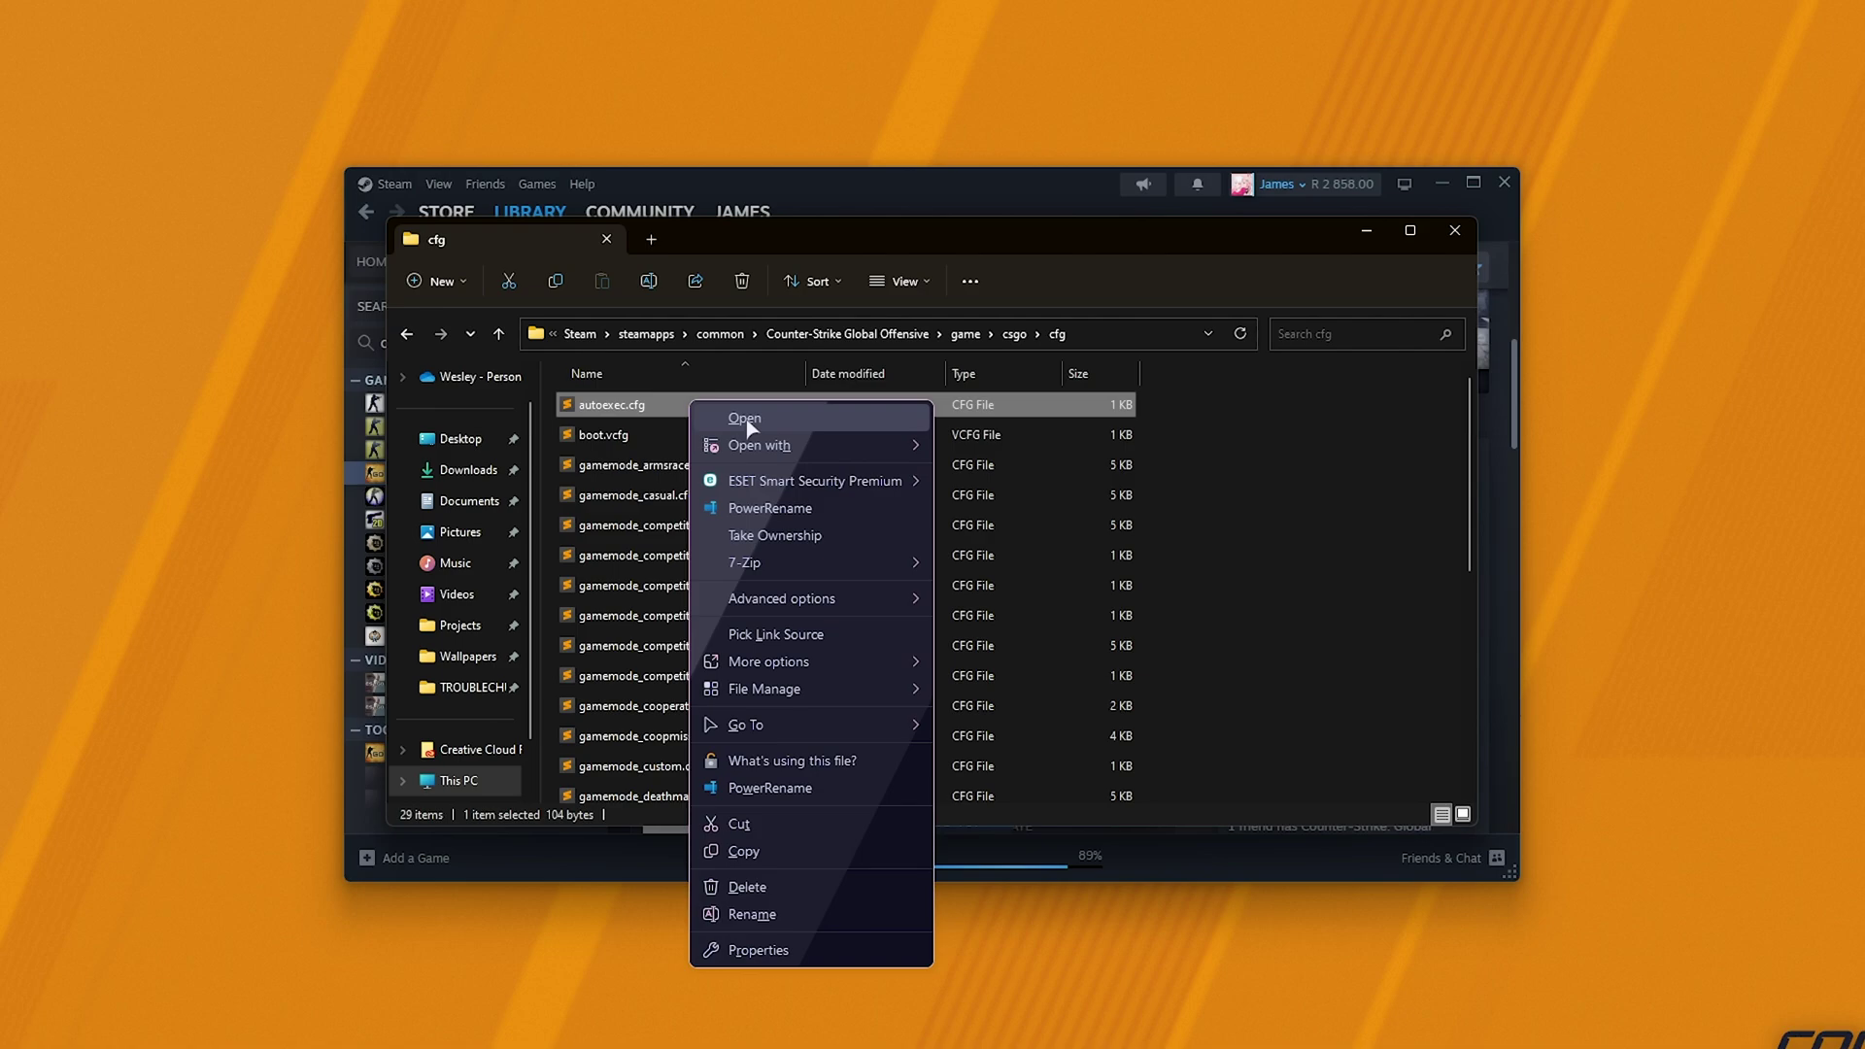
pyautogui.moveTo(762, 449)
pyautogui.click(1011, 562)
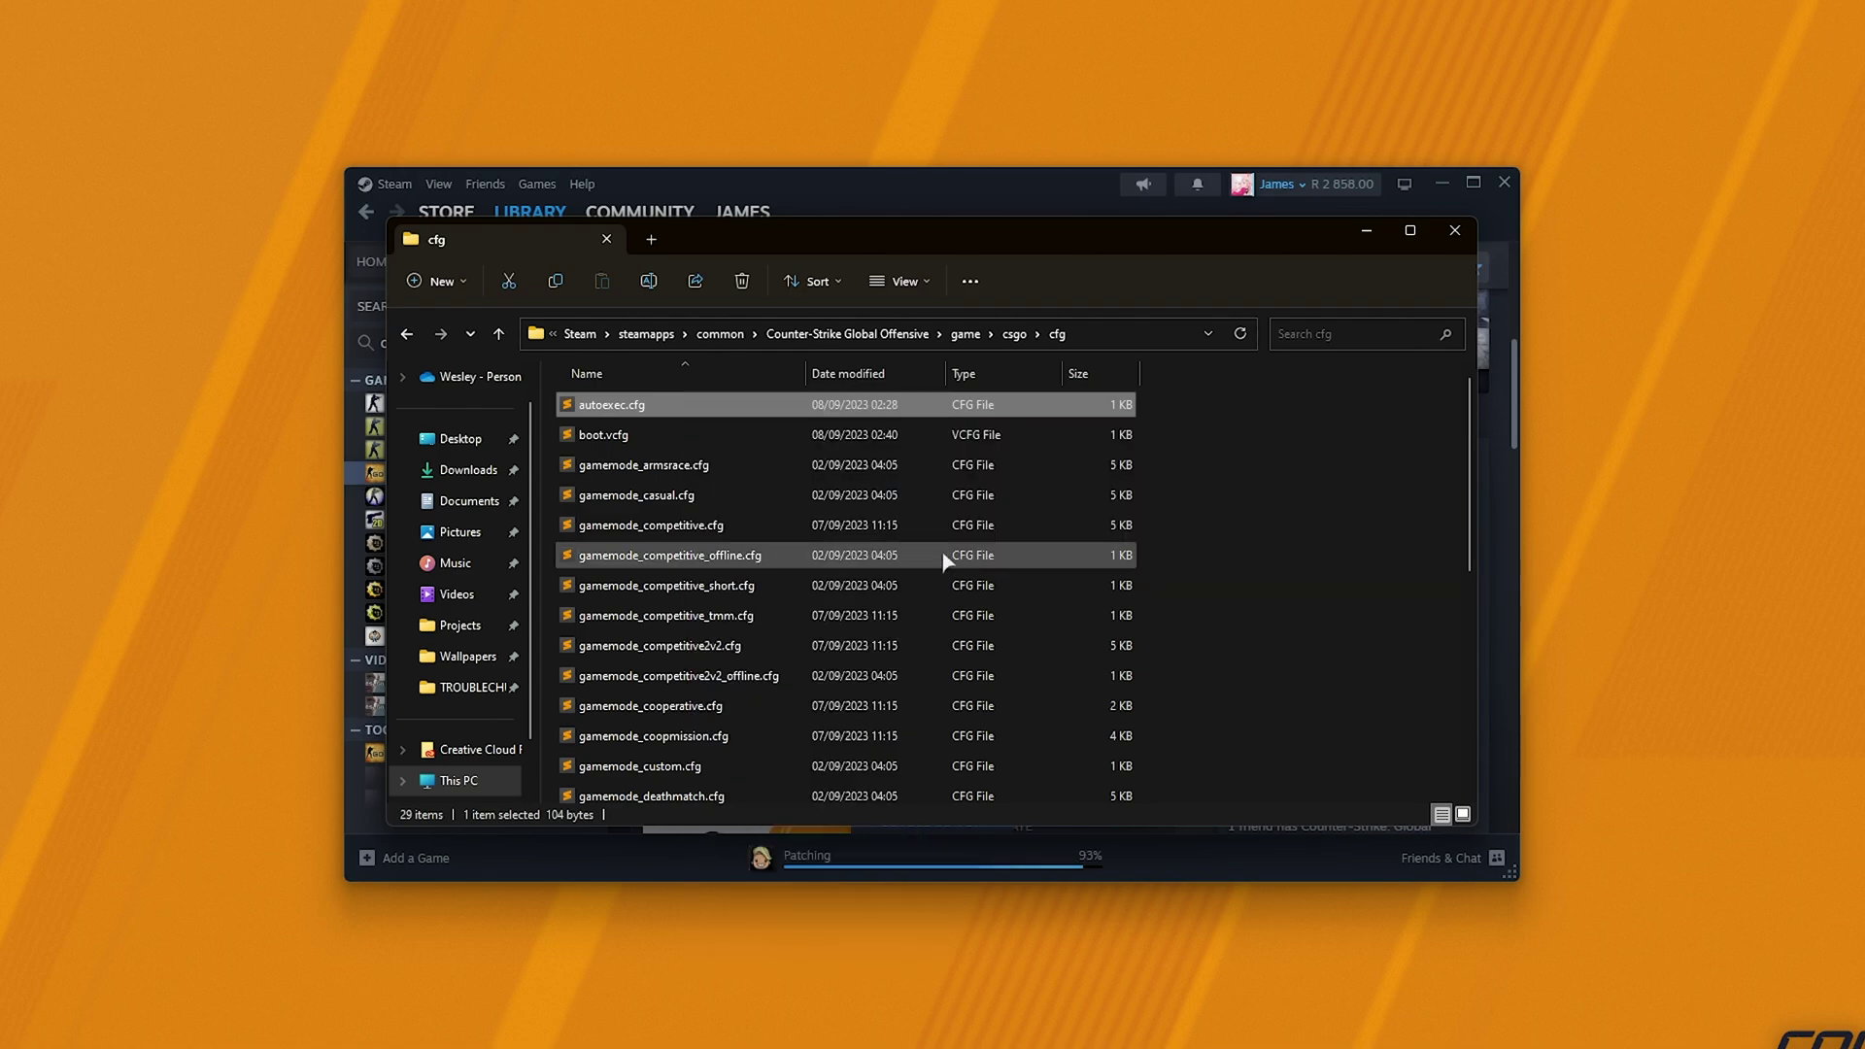
pyautogui.scroll(-2, 802, 760)
pyautogui.scroll(3, 806, 680)
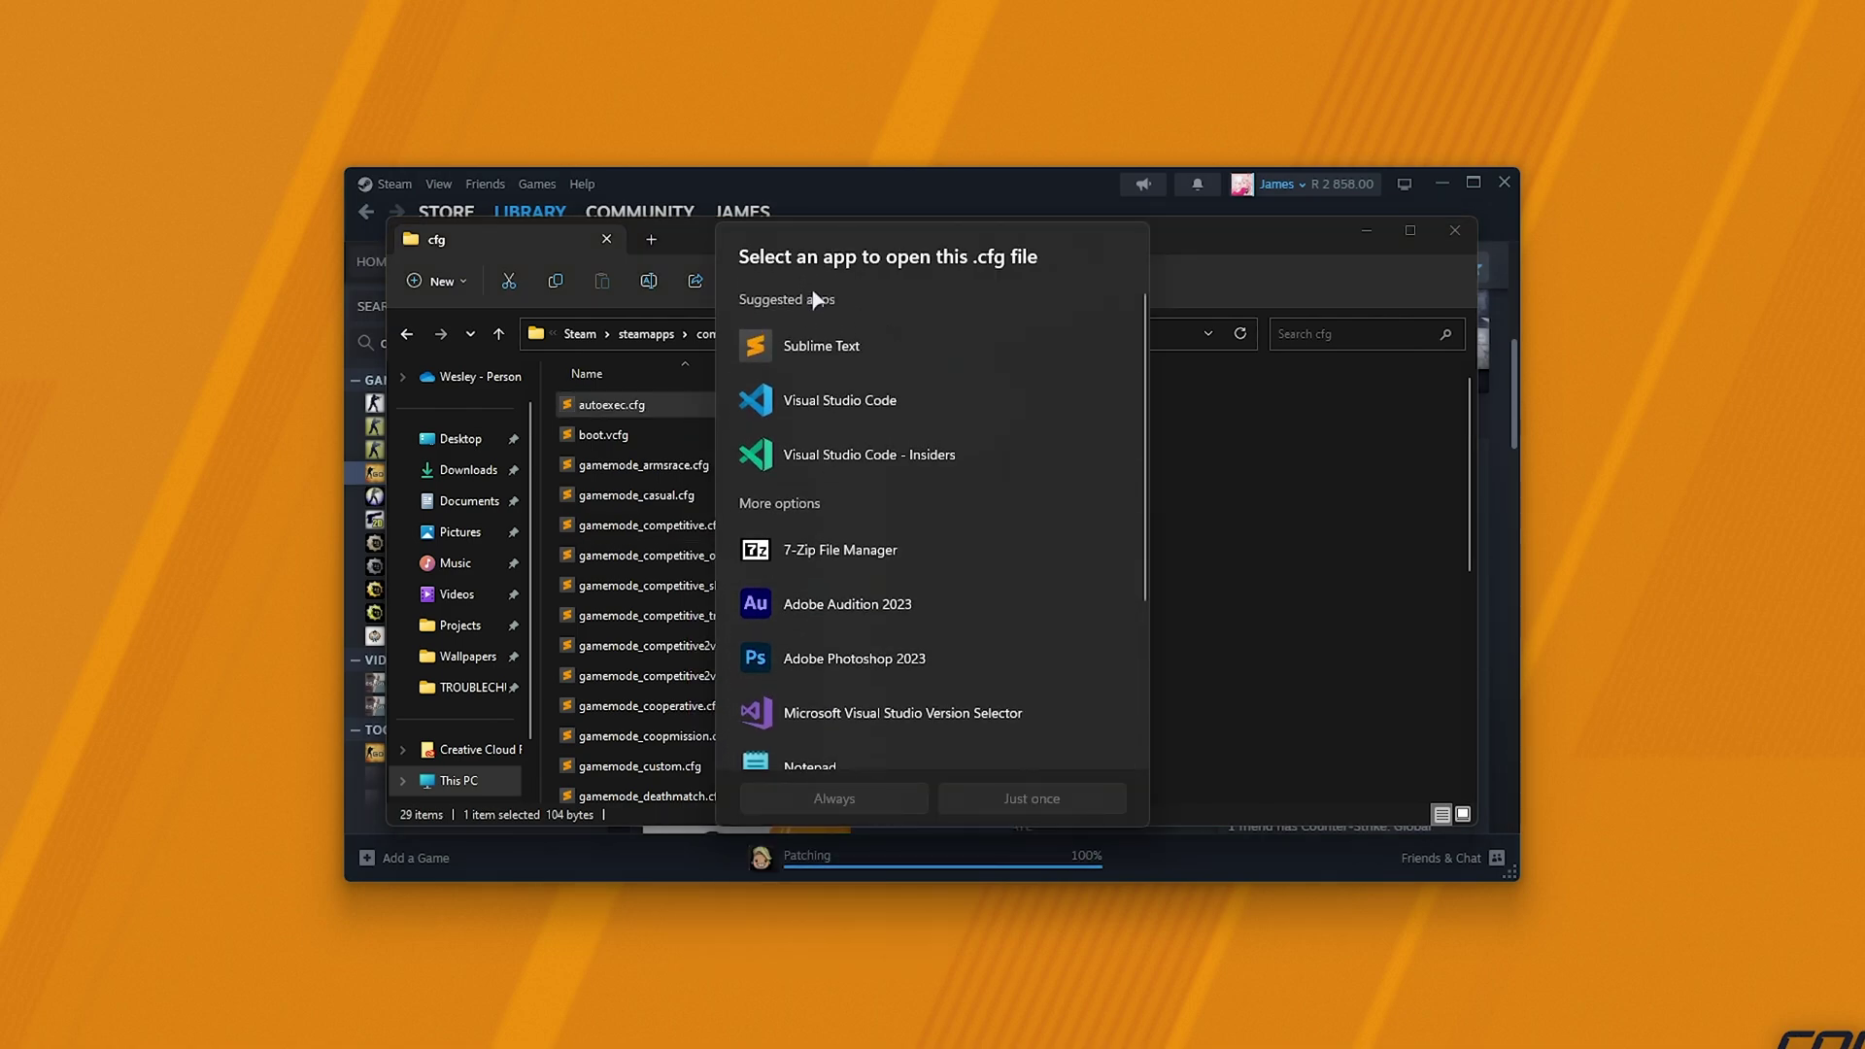
pyautogui.doubleClick(825, 346)
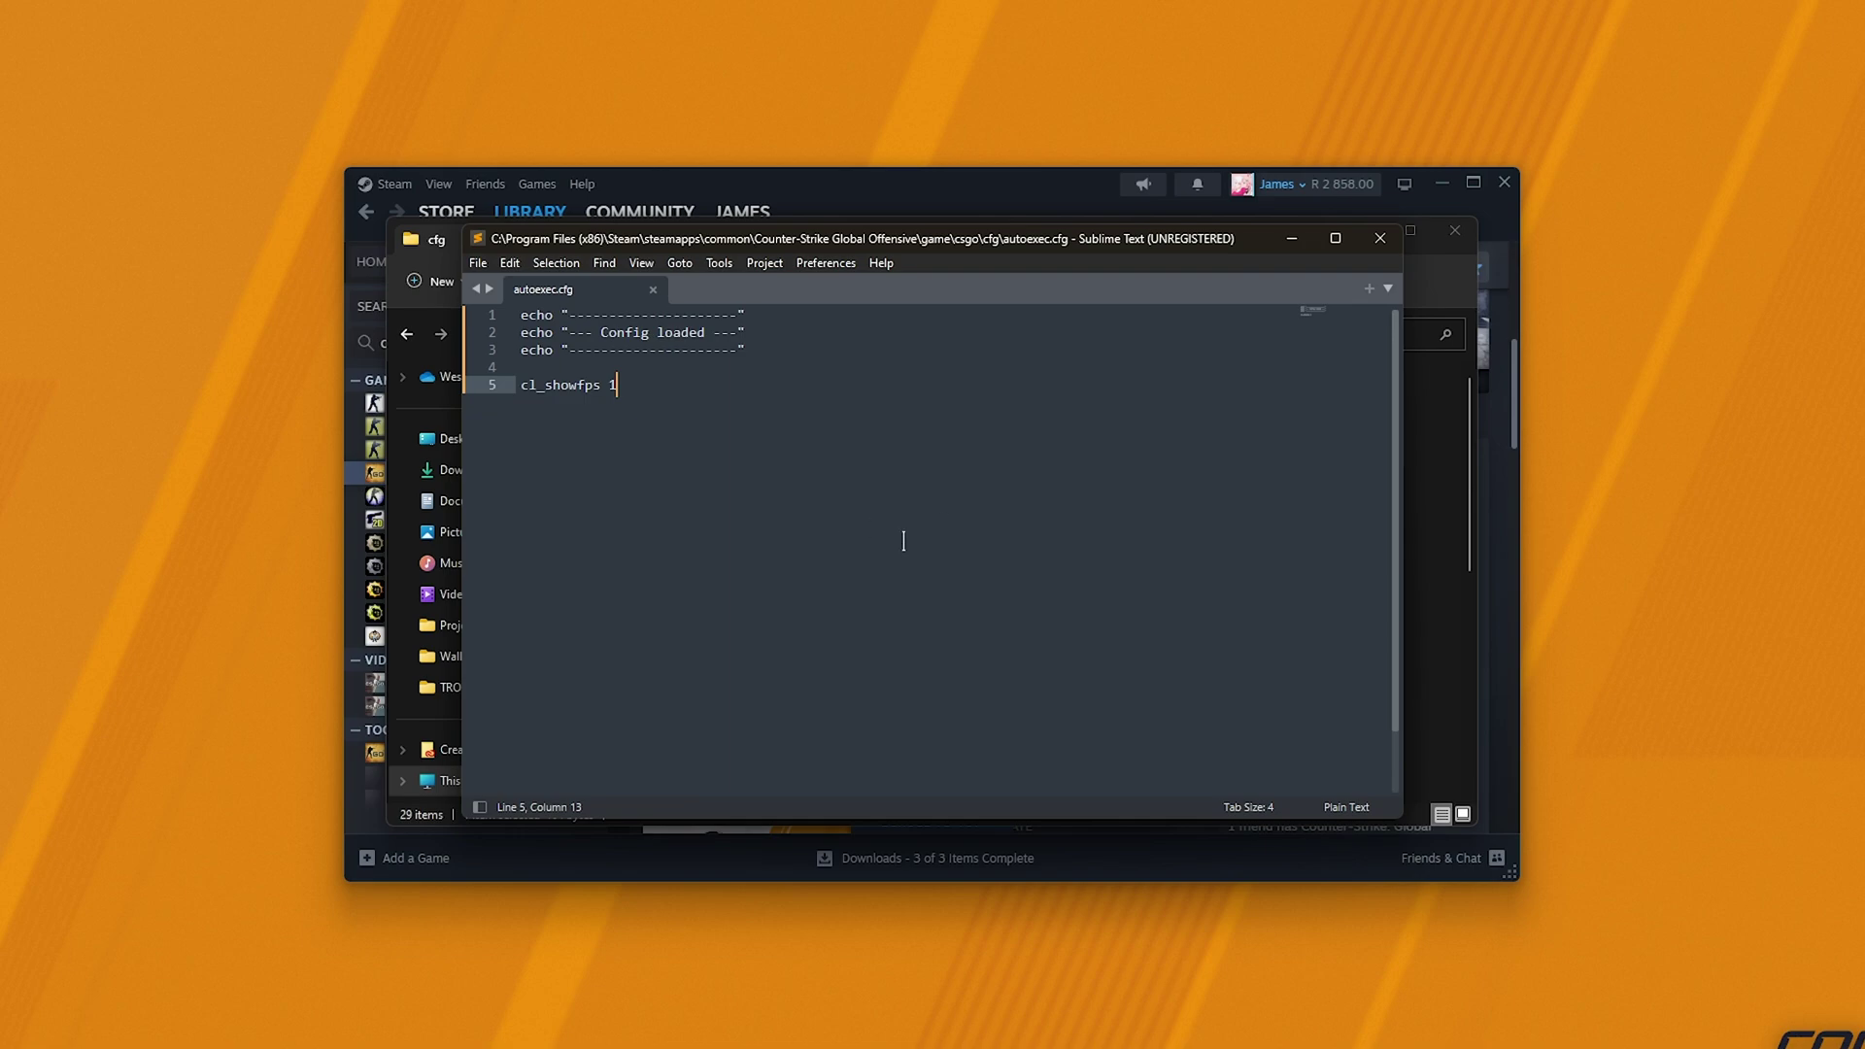
# Step: Delete the cl_showfps 1 line below the echo lines in autoexec.cfg and save the file
pyautogui.moveTo(469, 415); pyautogui.dragTo(515, 392)
pyautogui.press('BackSpace')
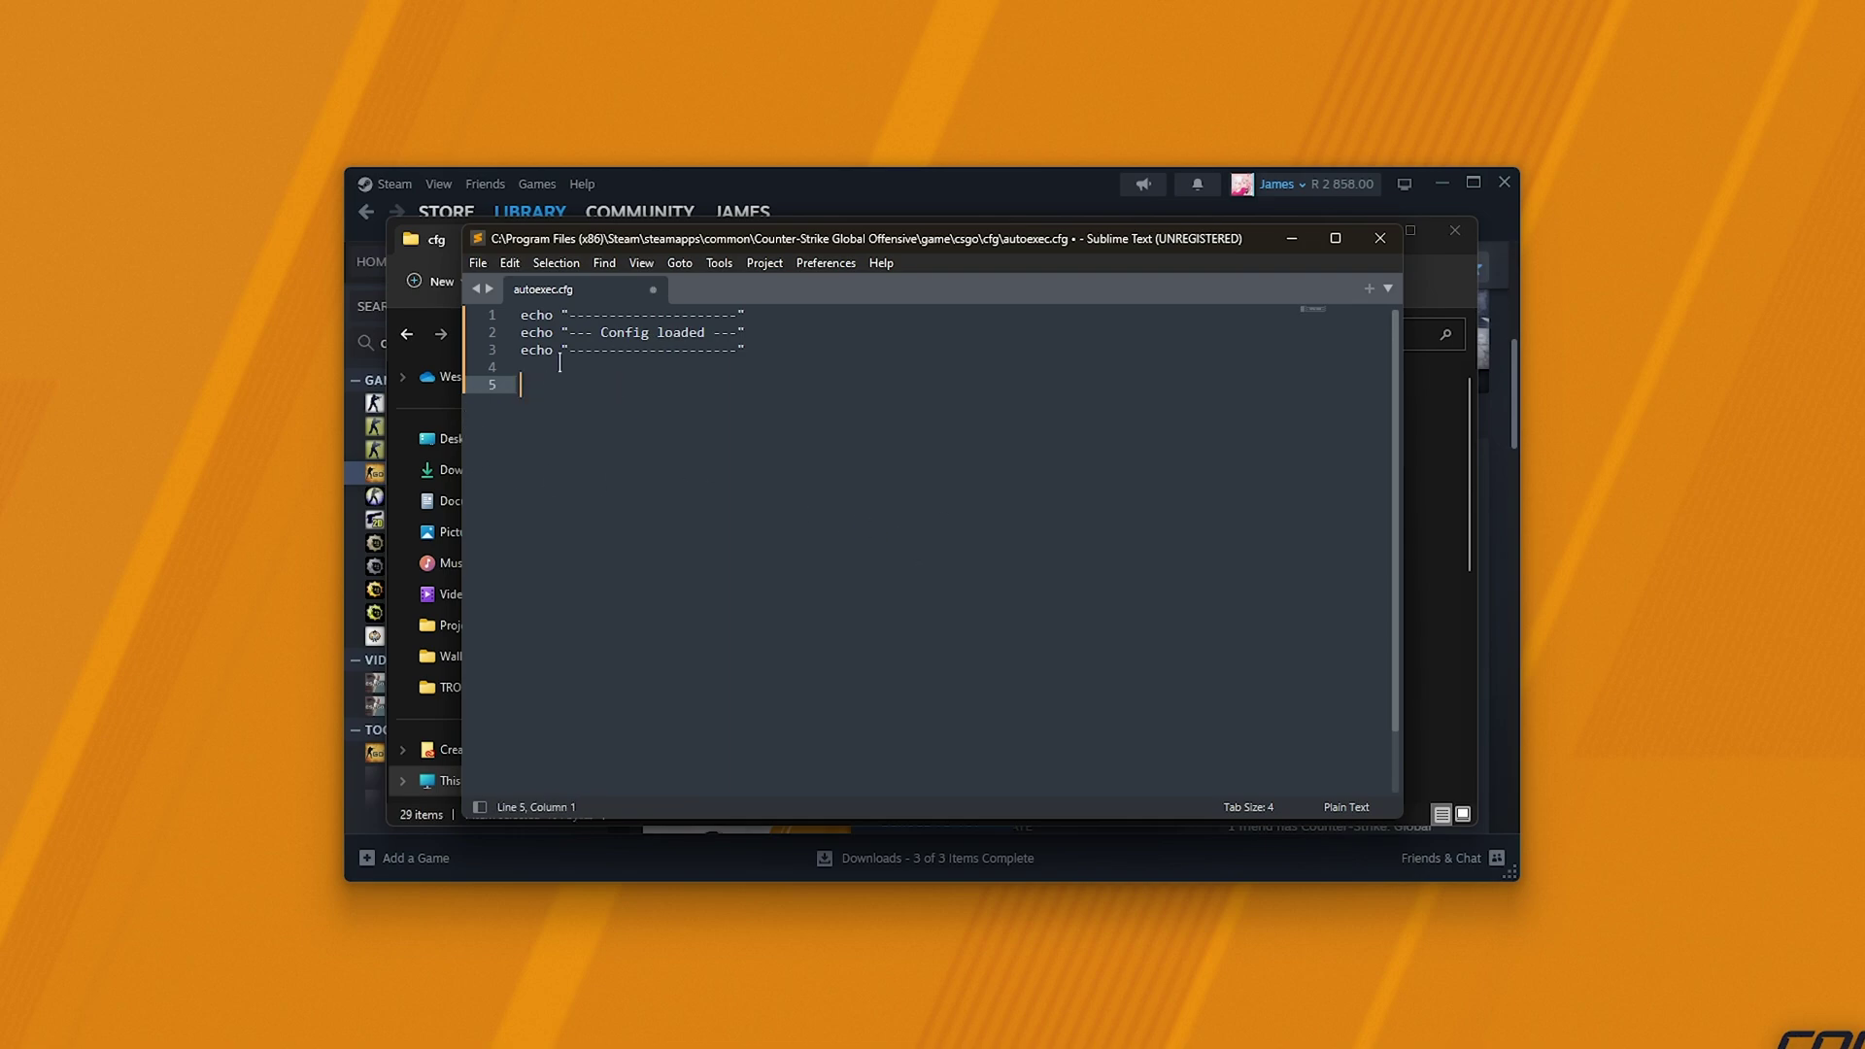
pyautogui.click(565, 315)
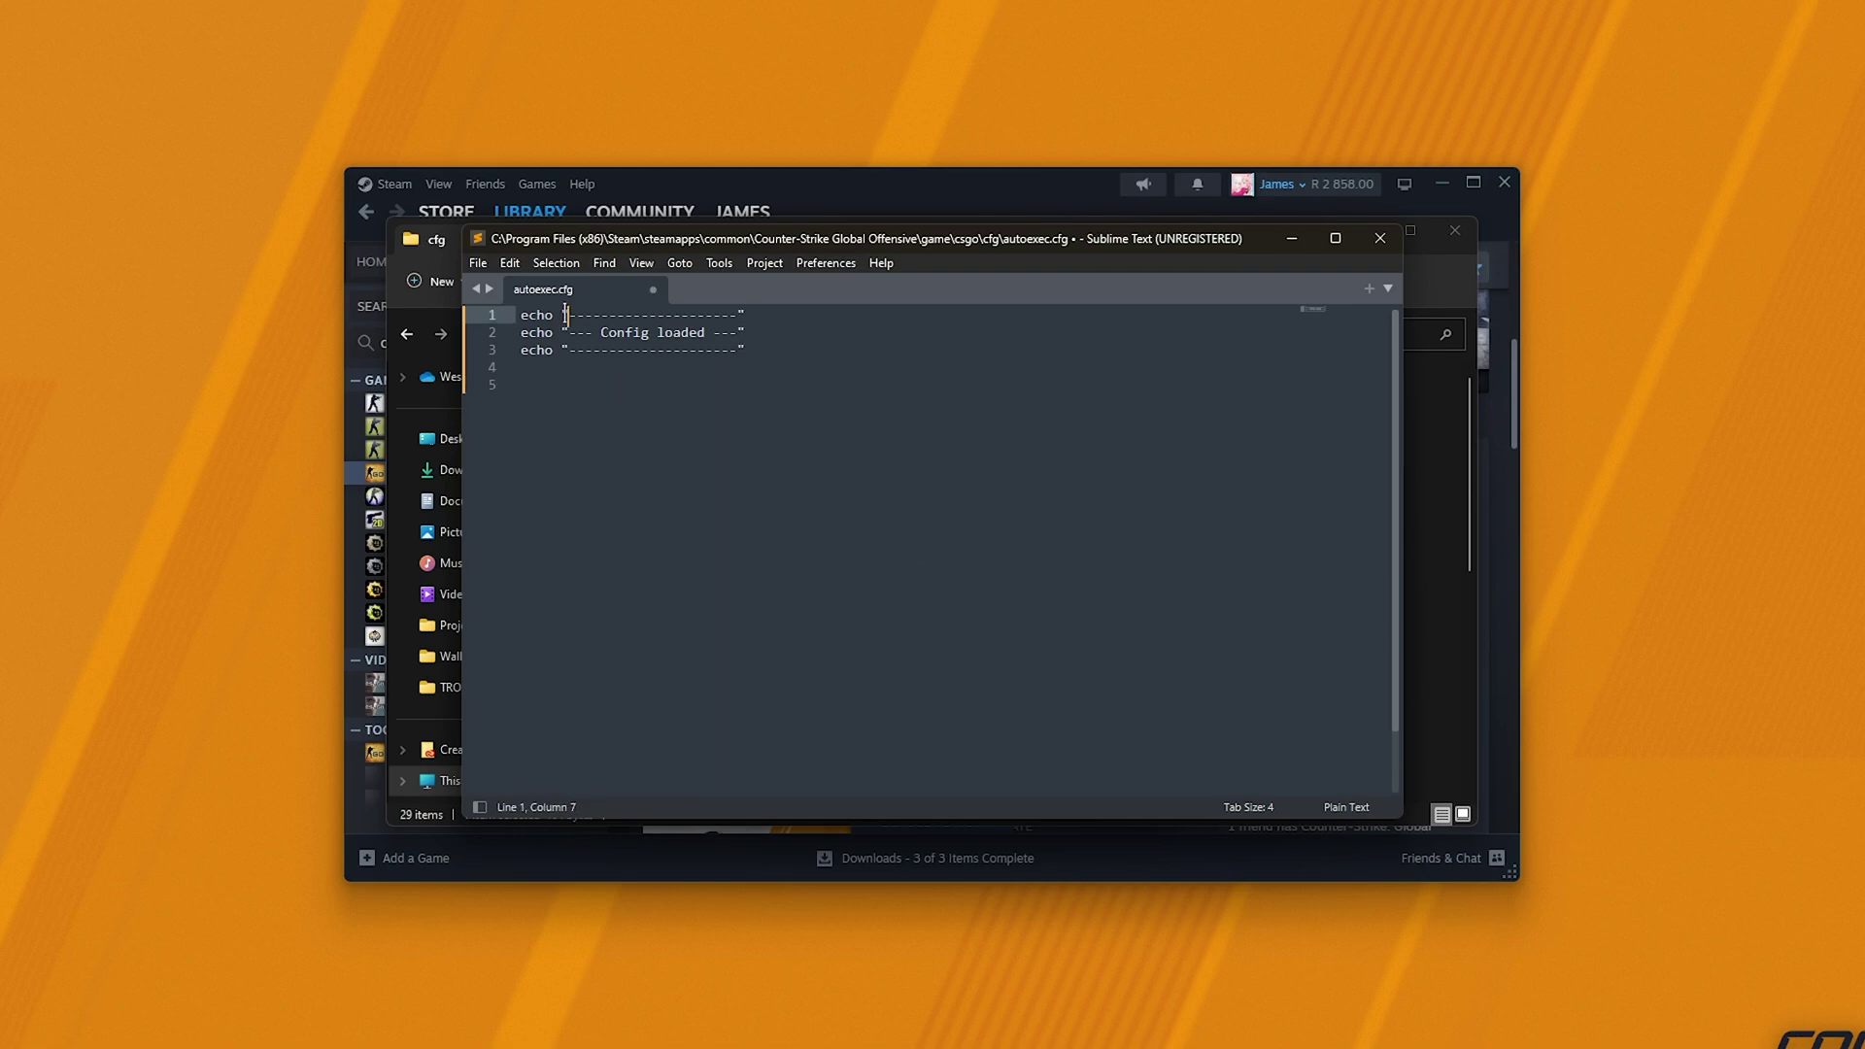
pyautogui.keyDown('shift'); pyautogui.click(737, 315); pyautogui.keyUp('shift')
pyautogui.moveTo(568, 333); pyautogui.dragTo(755, 335)
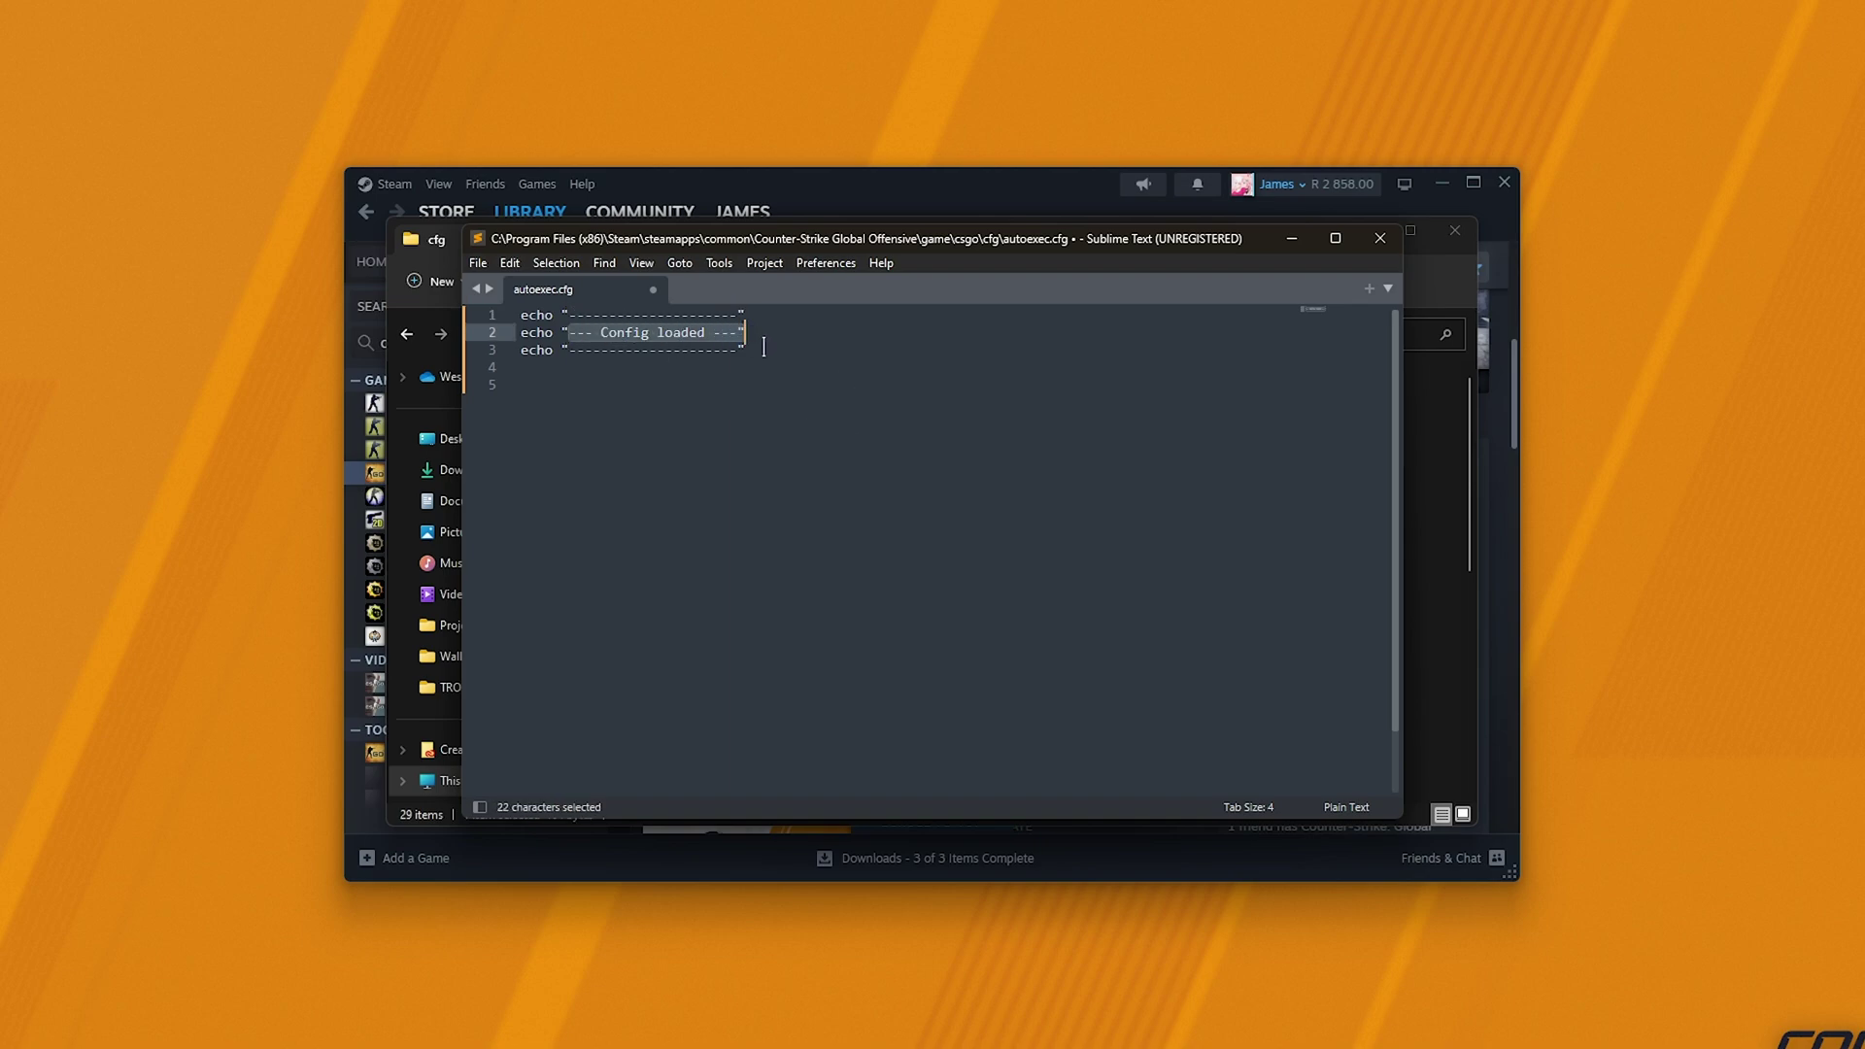
pyautogui.click(810, 480)
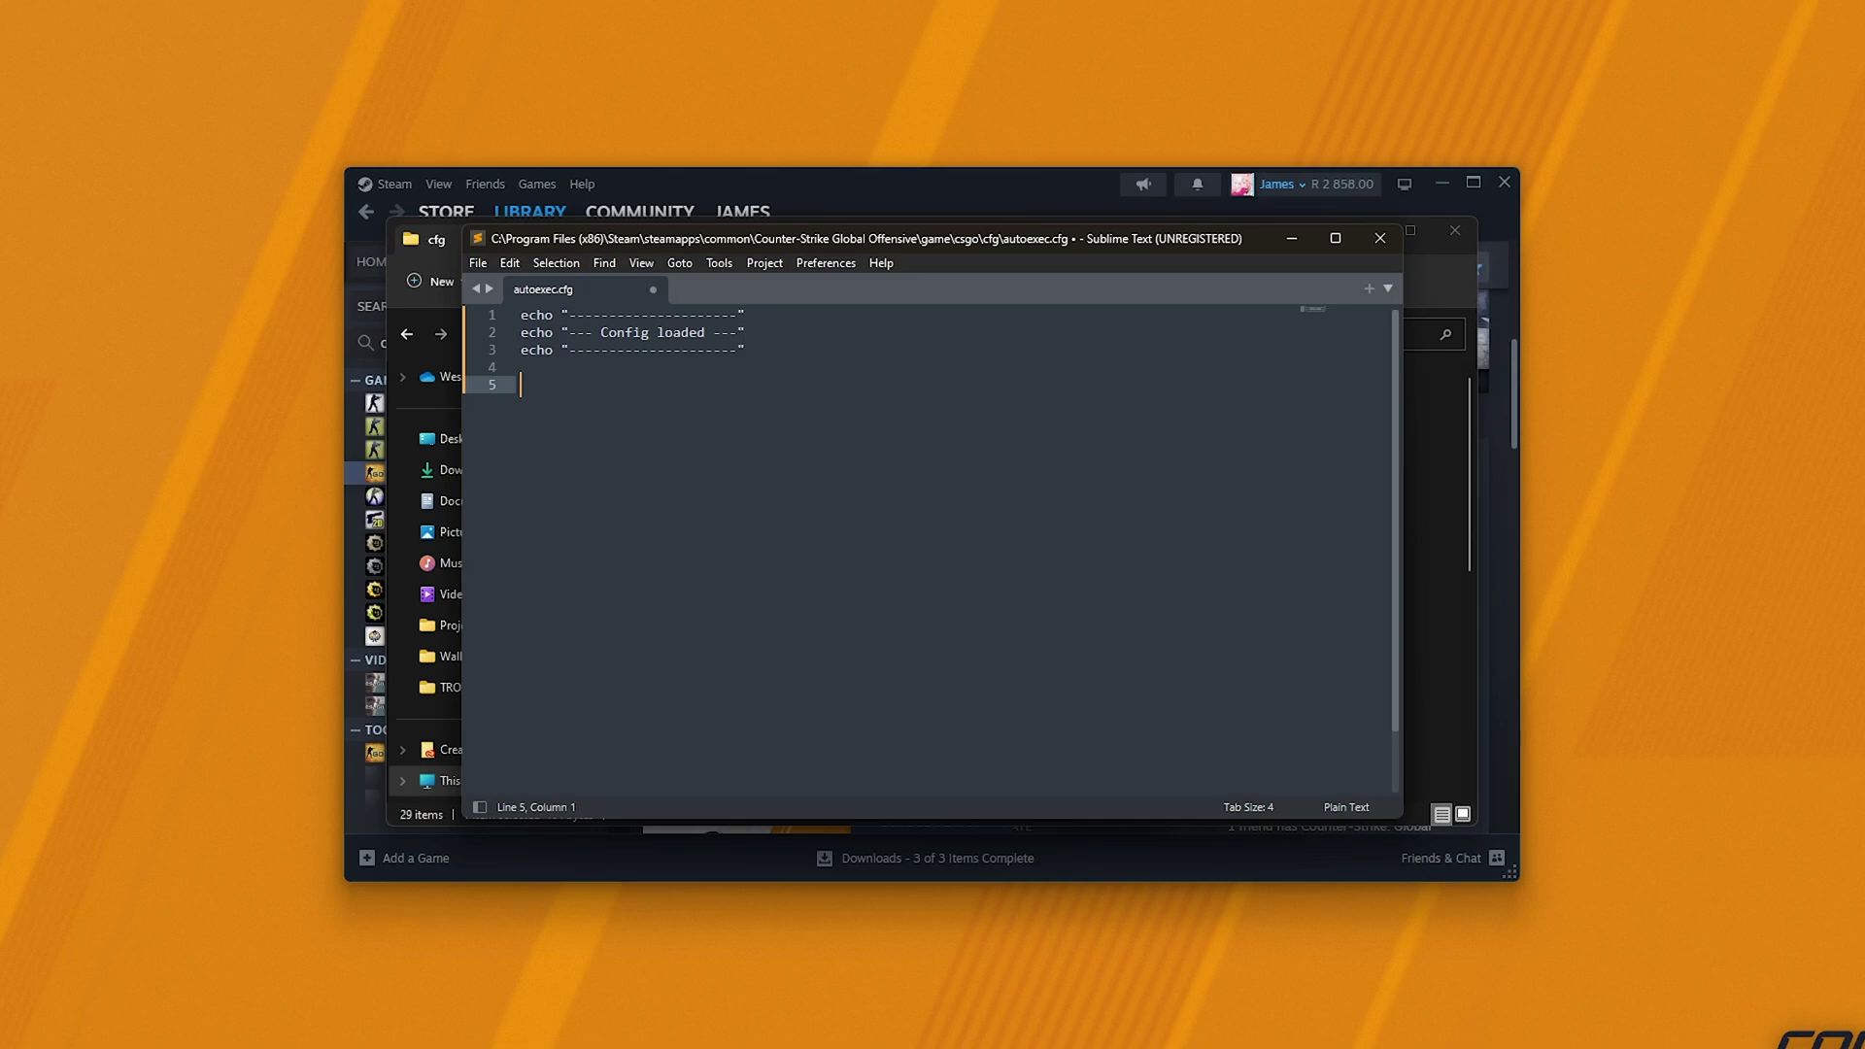
pyautogui.hotkey('ctrl', 's')
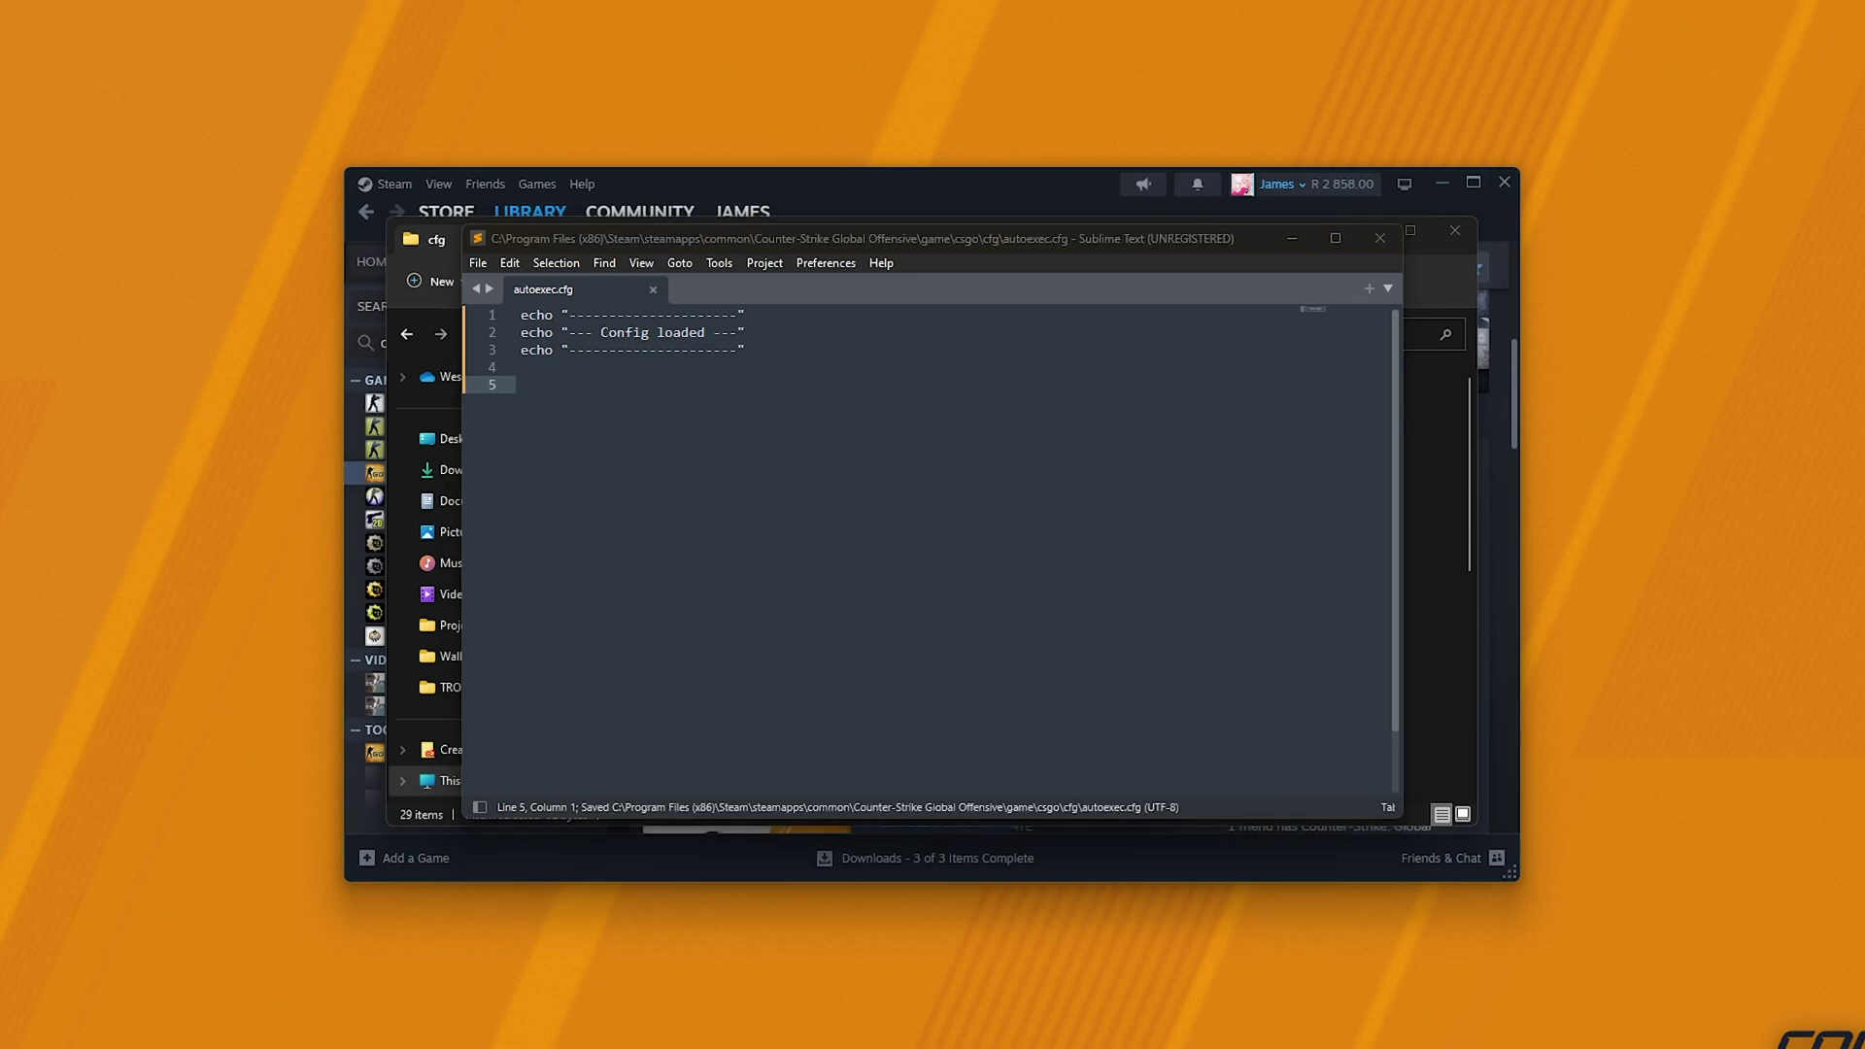
# Step: Add the lines cl_updaterate 128, cl_interp_ratio 1 and cl_interp "0.015625" below the echo lines, save autoexec.cfg and close the editor
pyautogui.click(860, 526)
pyautogui.write('cl_updaterate 128 cl_interp_ratio 1 cl_interp "0.015625"')
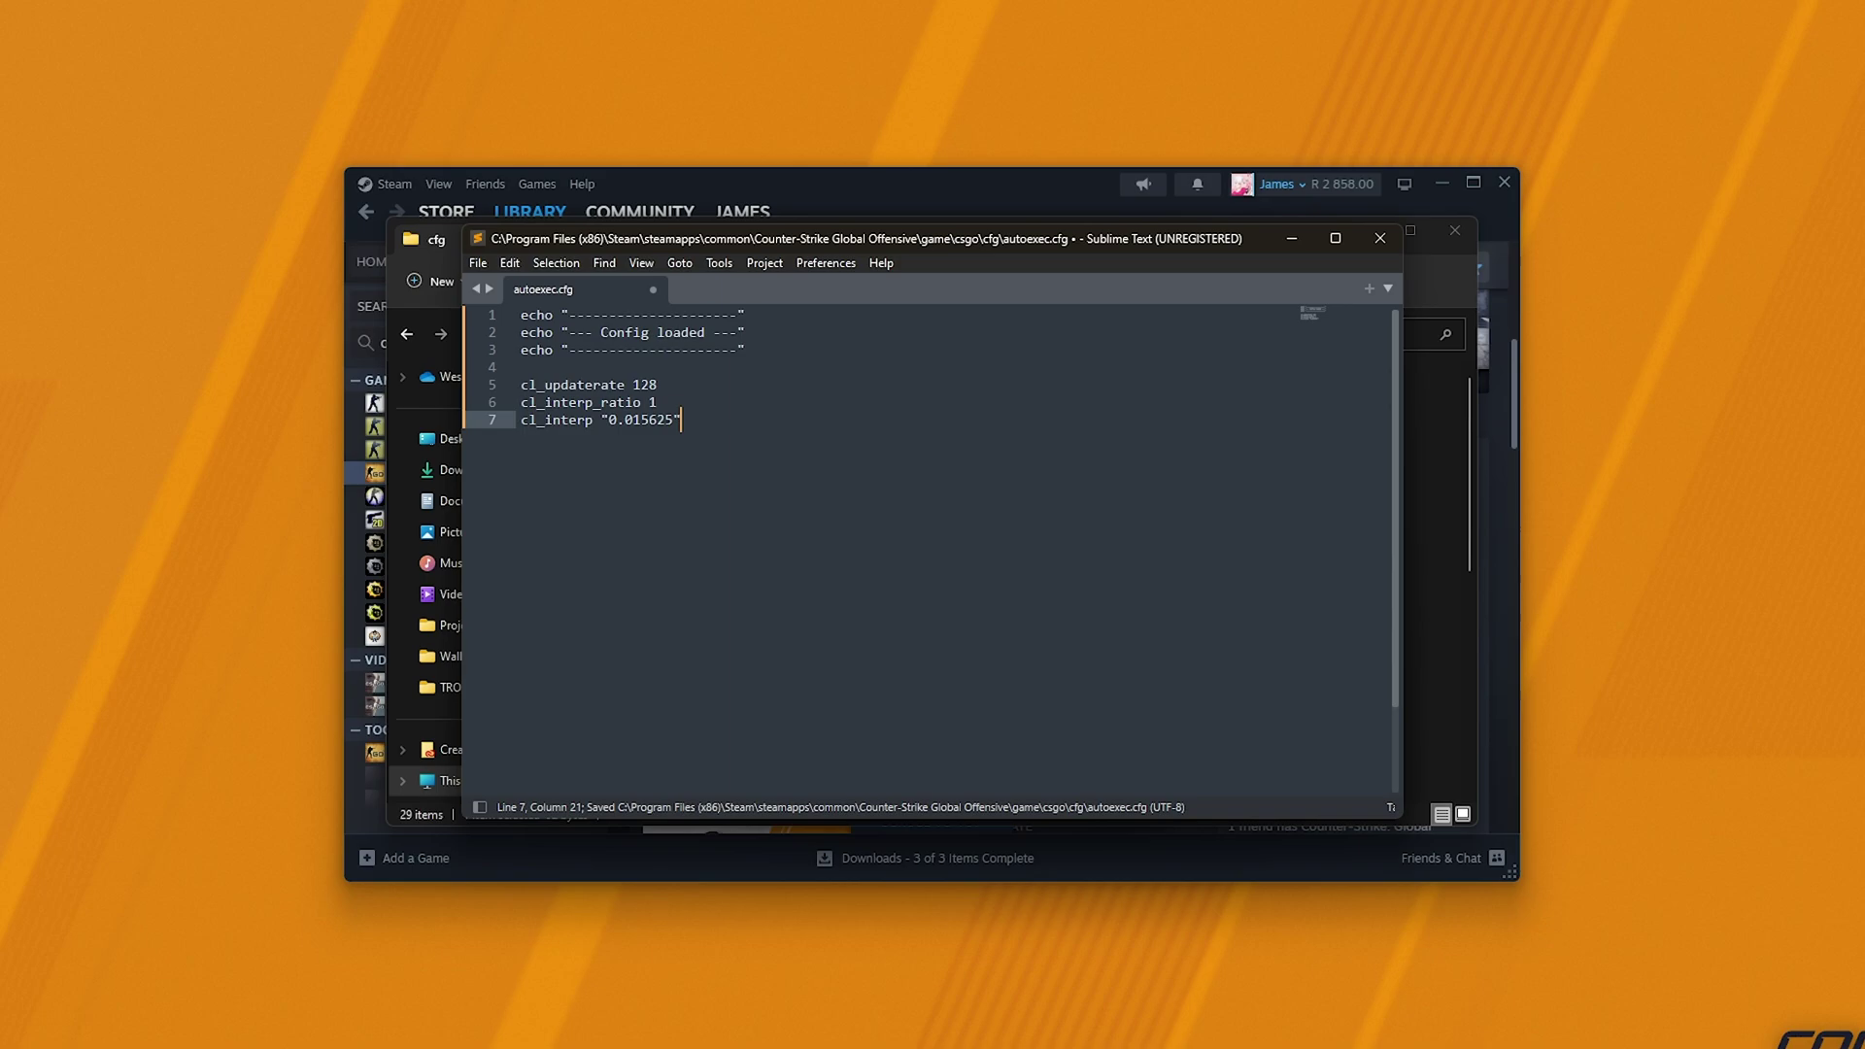
pyautogui.hotkey('ctrl', 's')
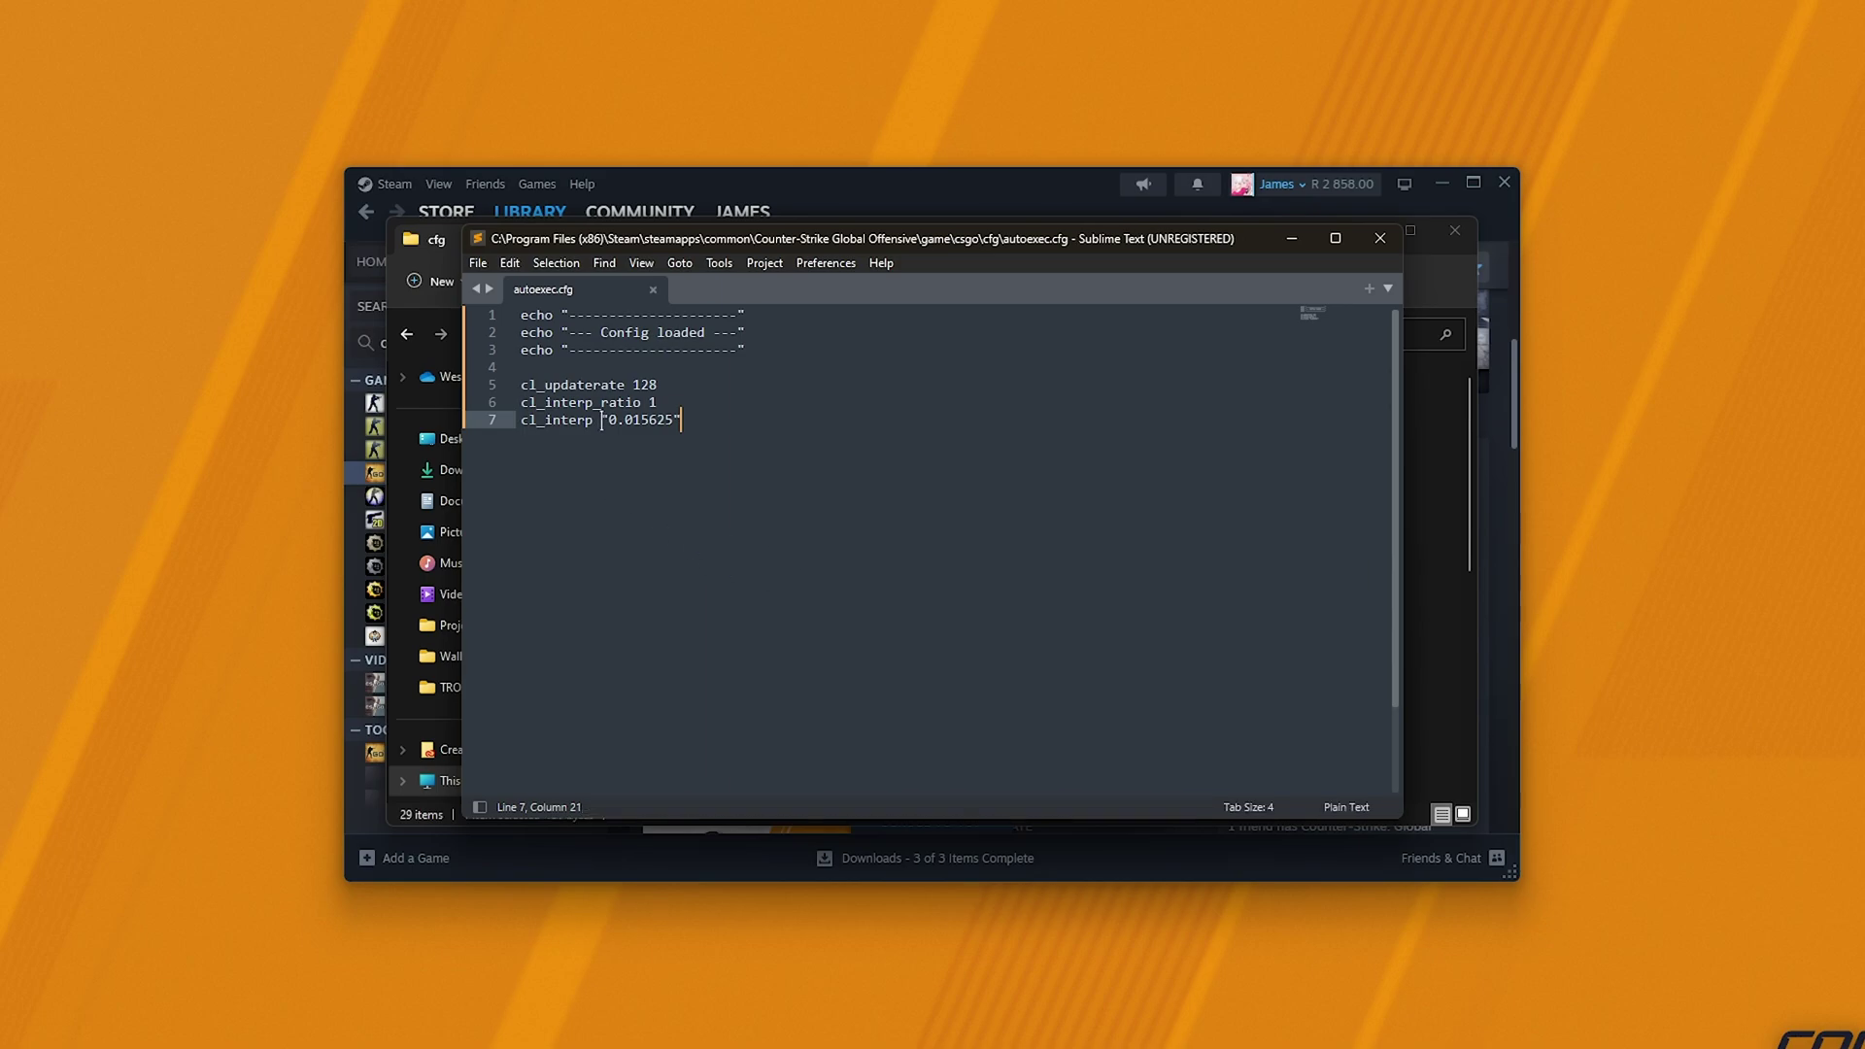
pyautogui.moveTo(601, 424); pyautogui.dragTo(664, 442)
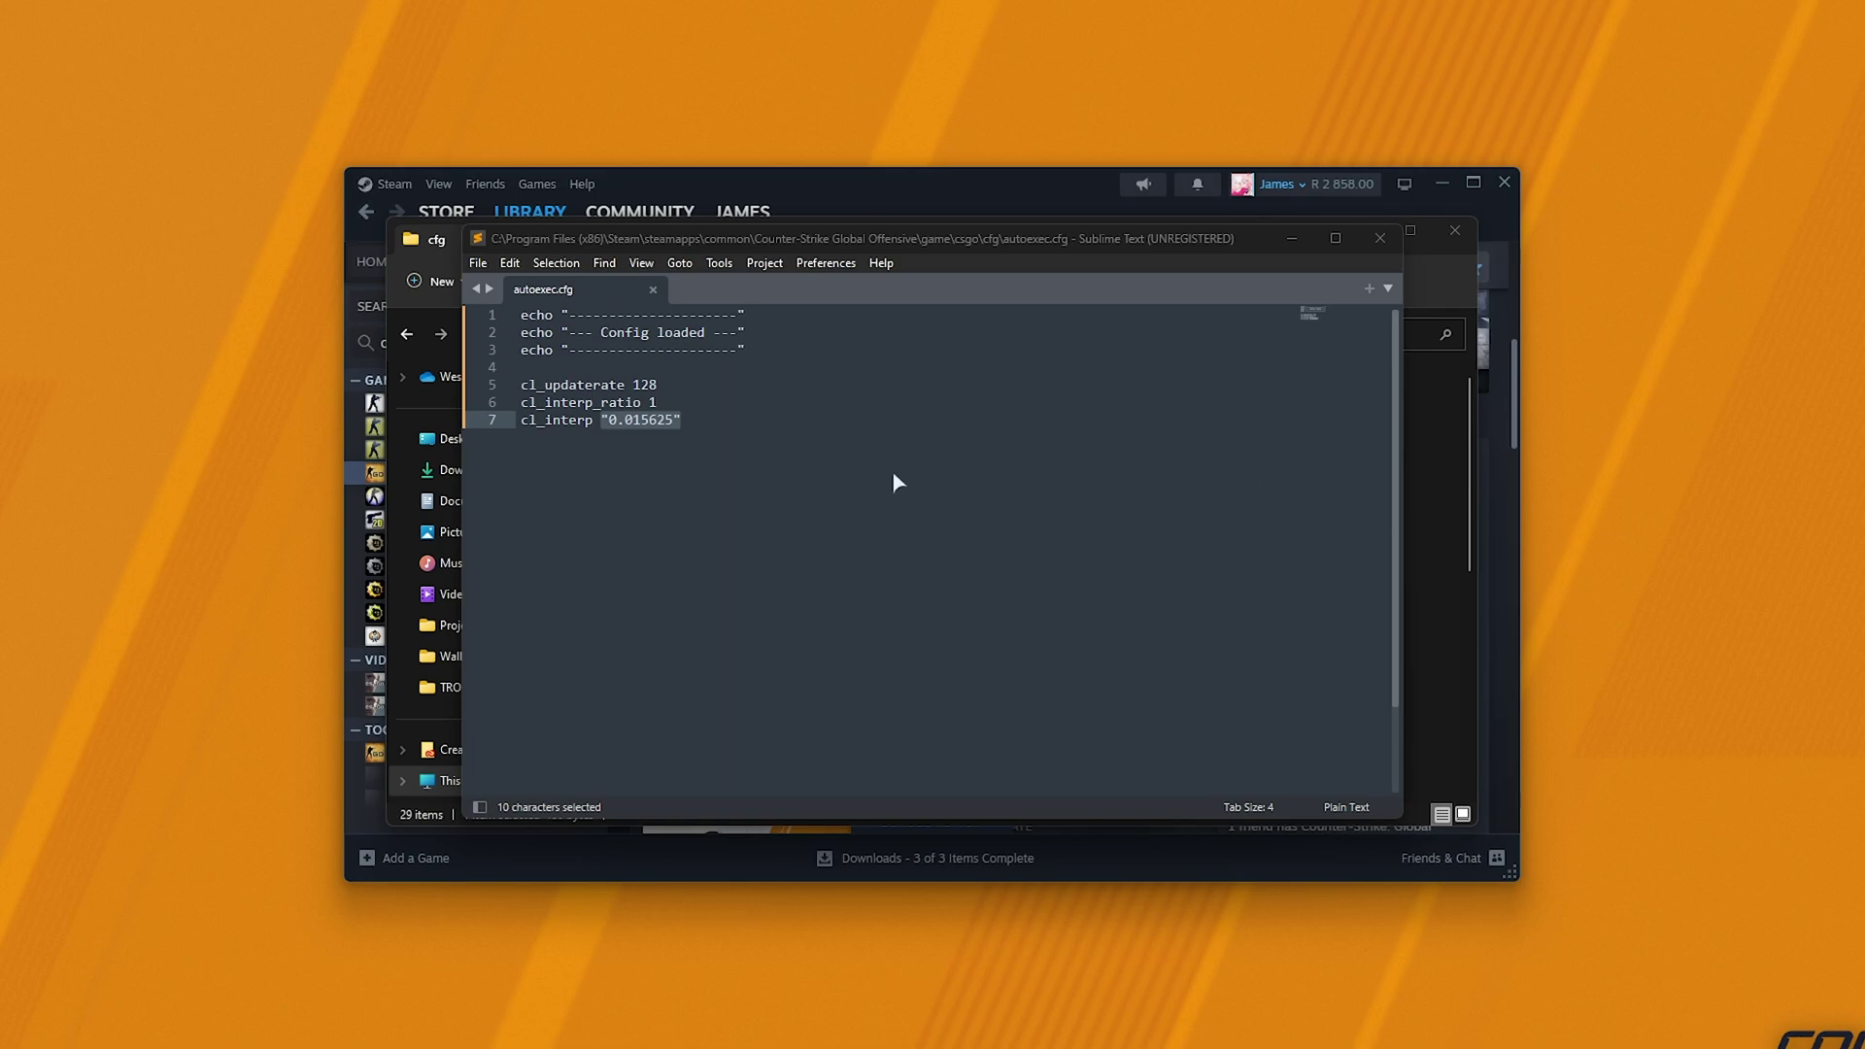
pyautogui.click(787, 495)
pyautogui.hotkey('ctrl', 's')
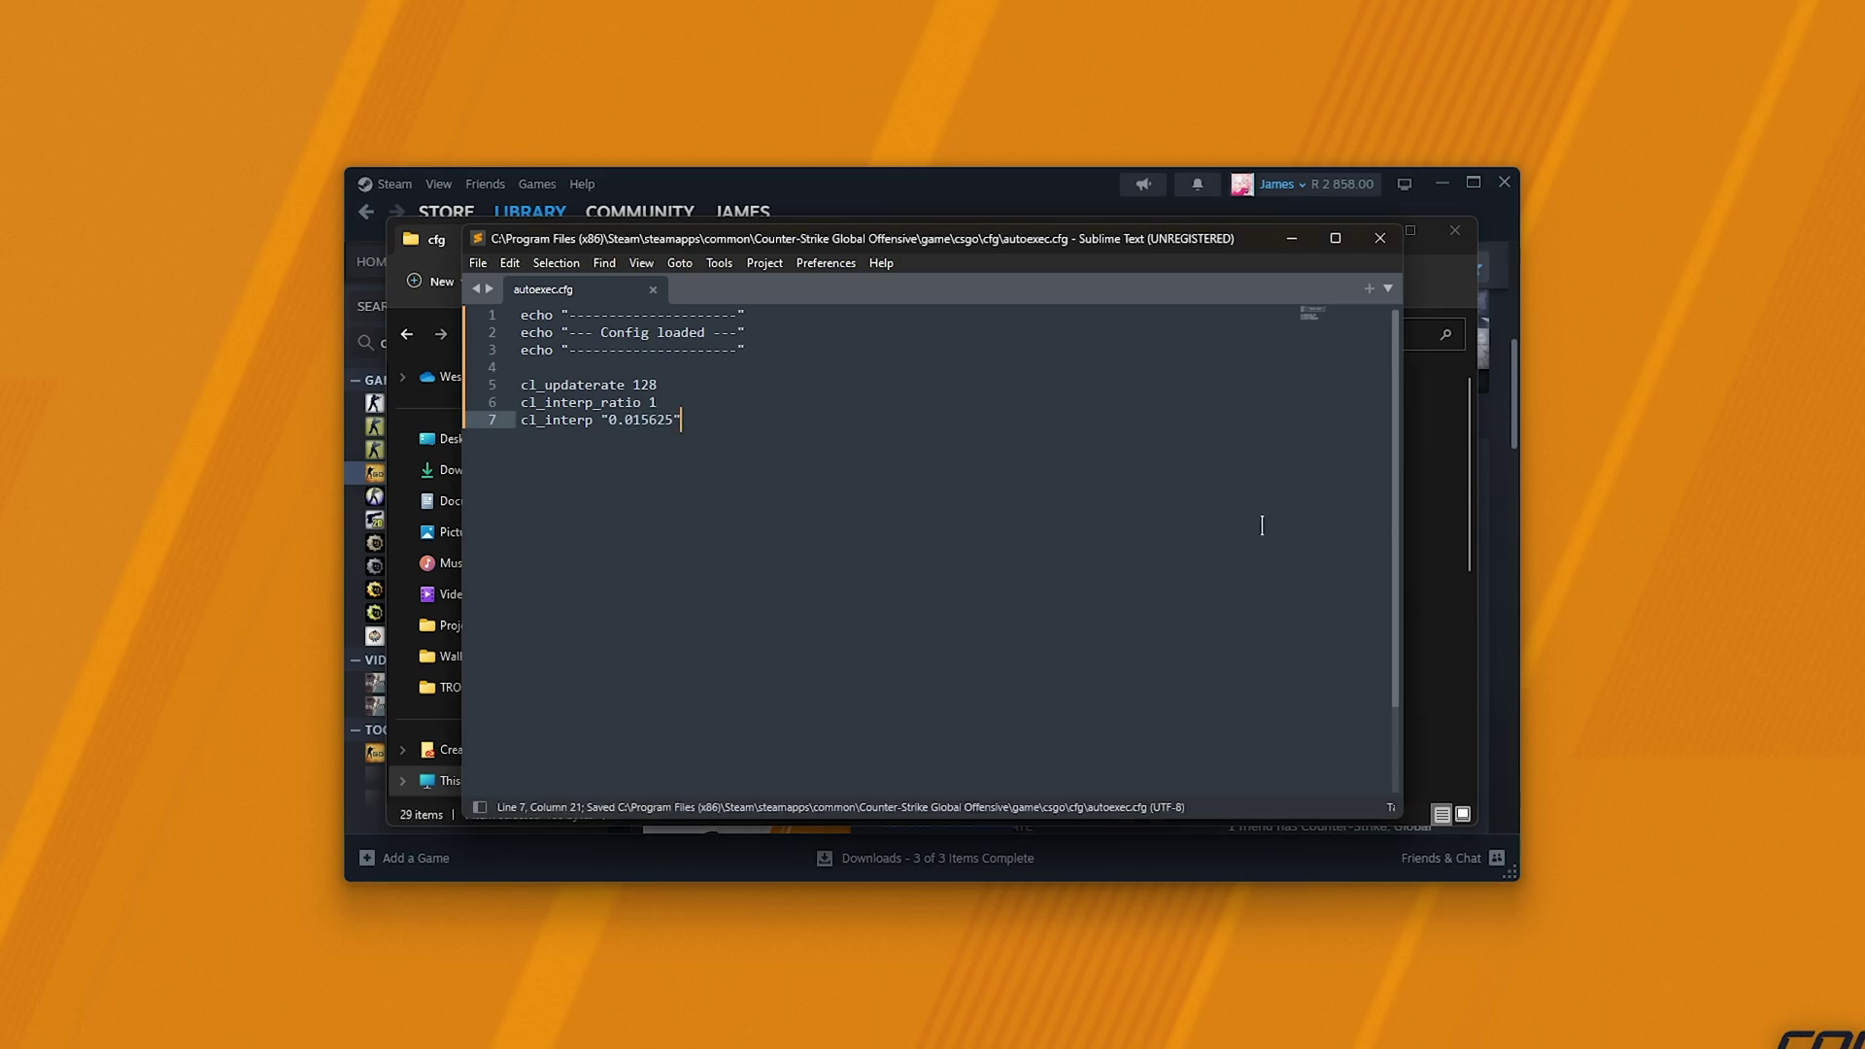
pyautogui.click(1379, 238)
# Step: Check the launch options in the Steam properties of Counter-Strike: Global Offensive for +exec autoexec.cfg, then close the properties
pyautogui.click(979, 183)
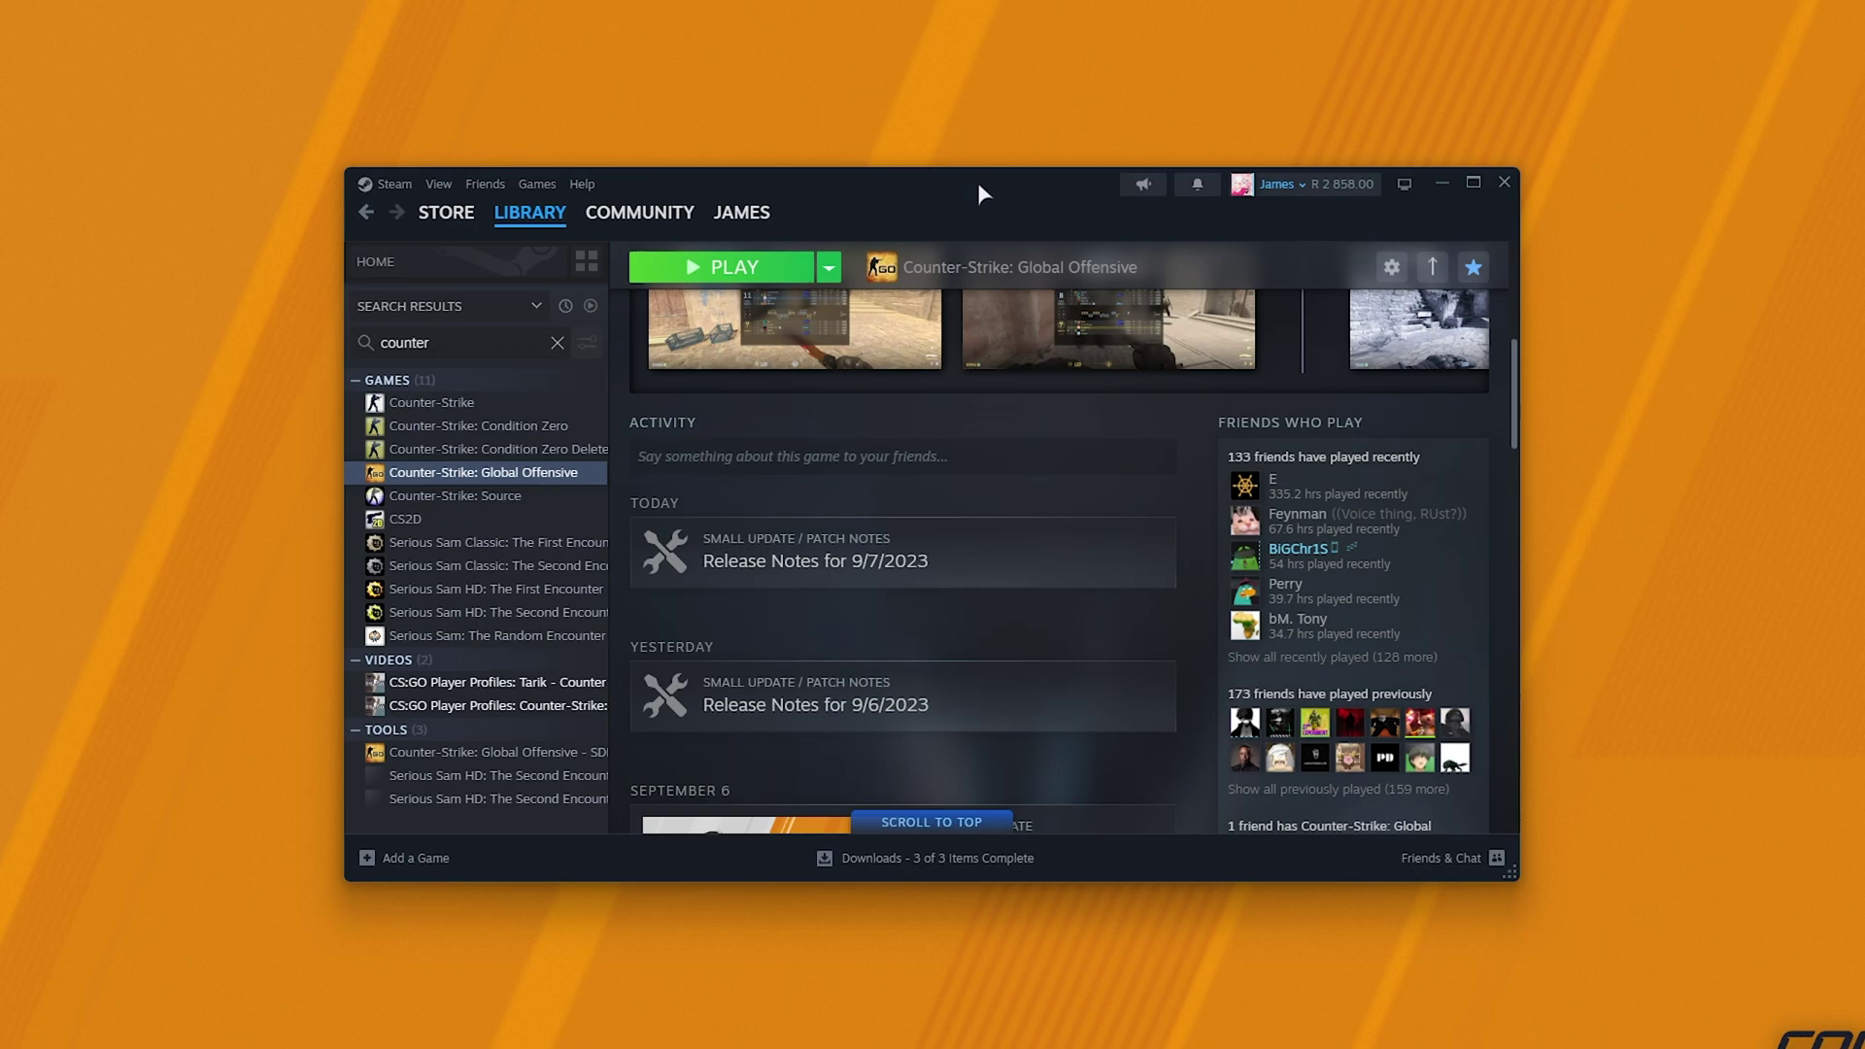
pyautogui.rightClick(480, 491)
pyautogui.click(579, 667)
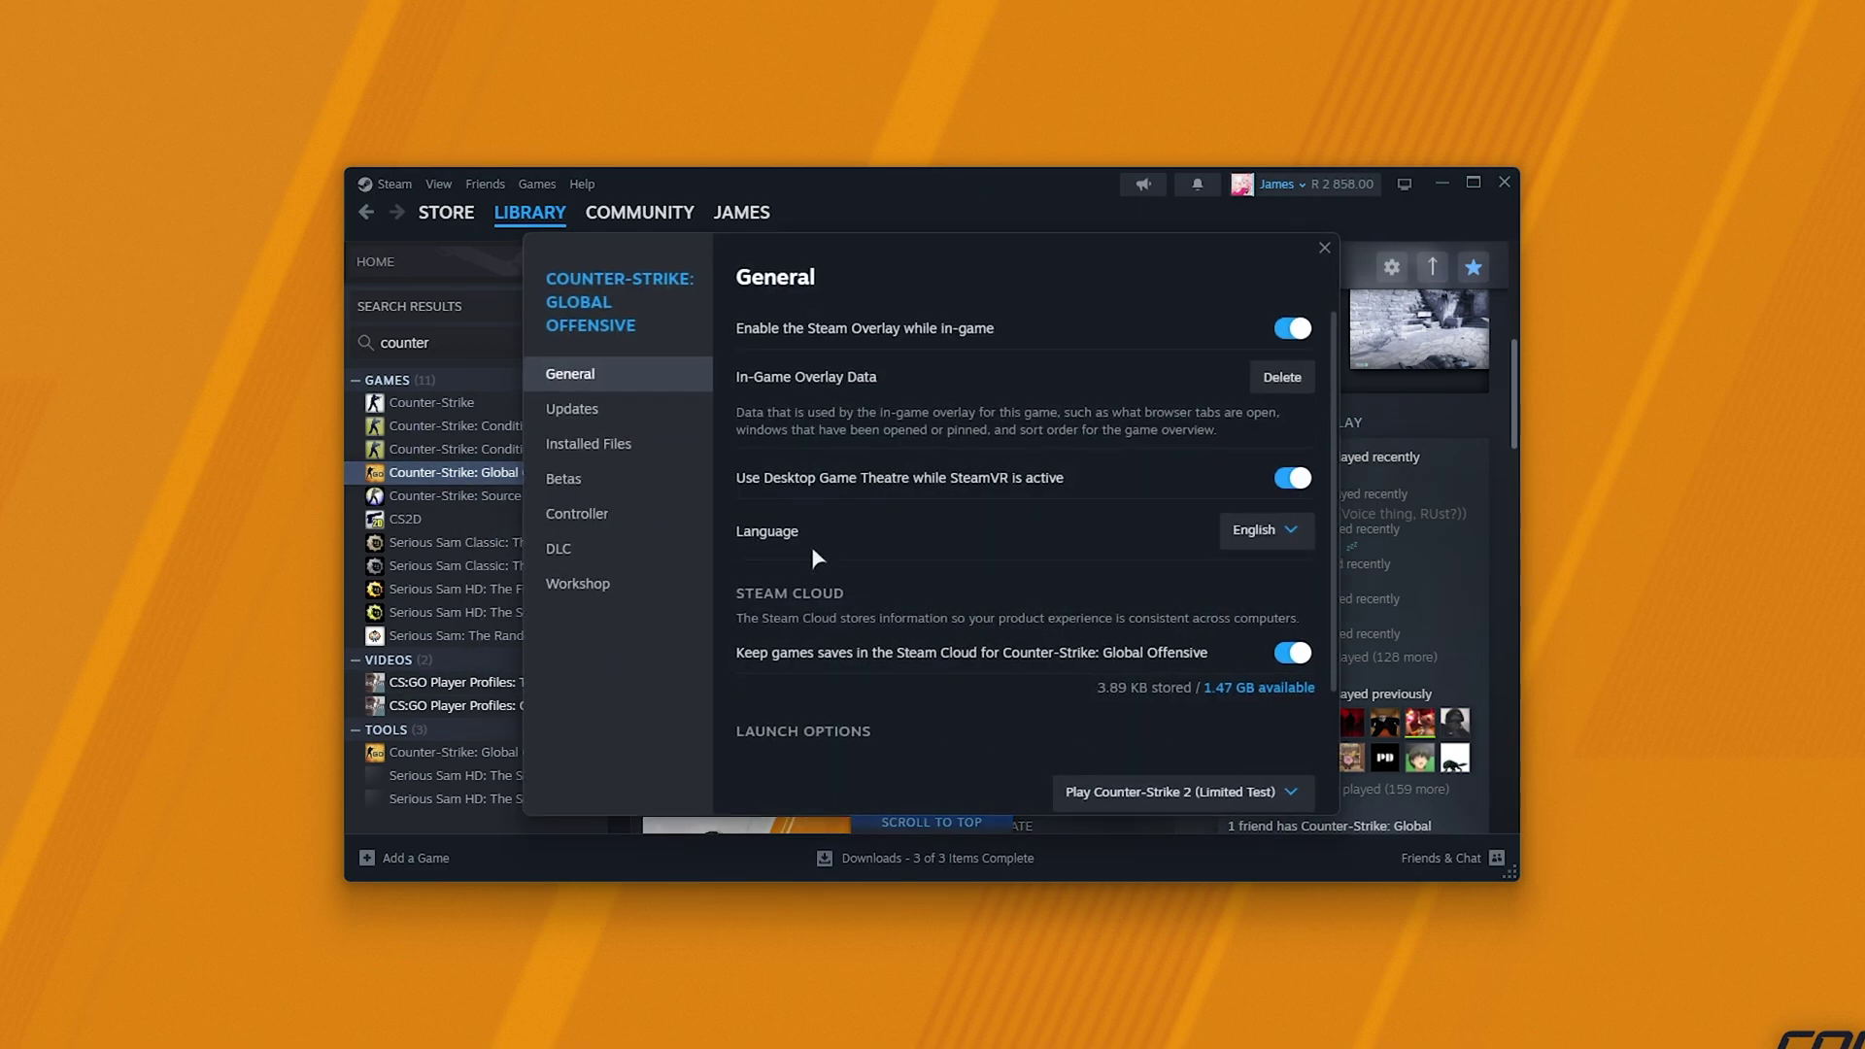
pyautogui.scroll(-2, 812, 546)
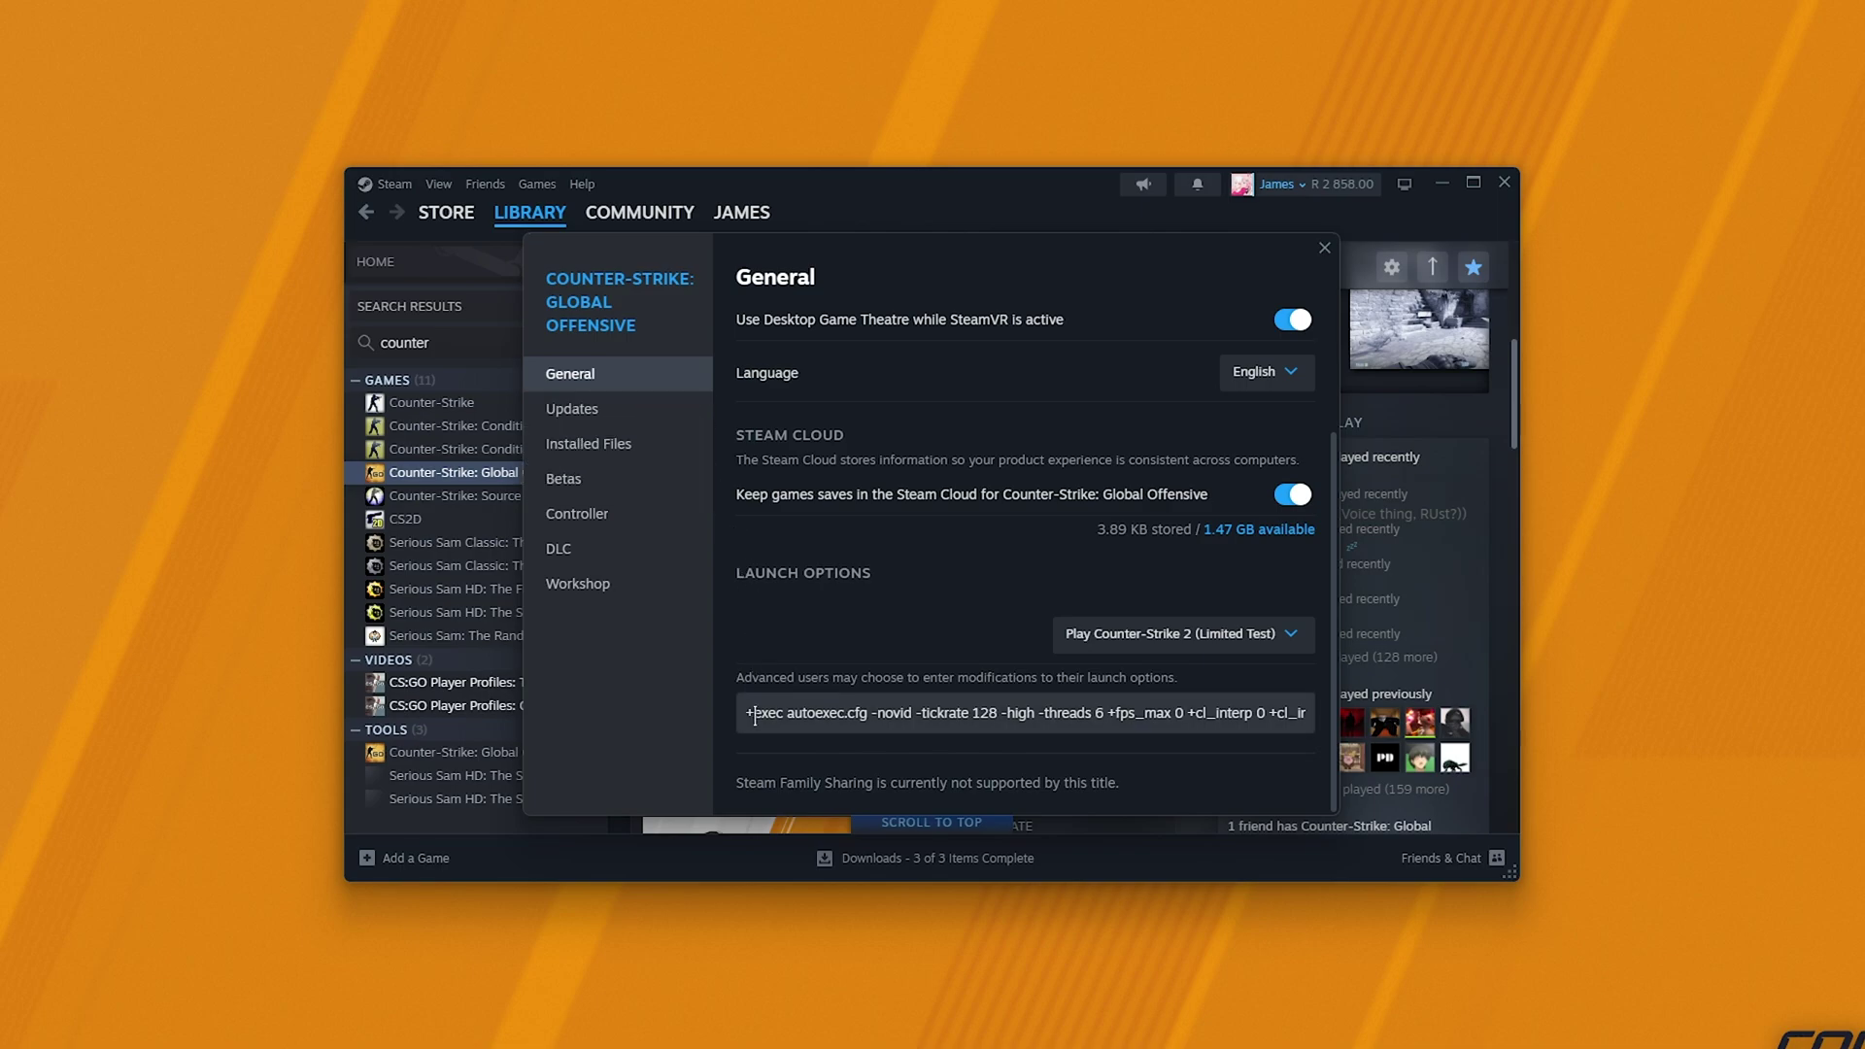
pyautogui.moveTo(746, 719); pyautogui.dragTo(829, 715)
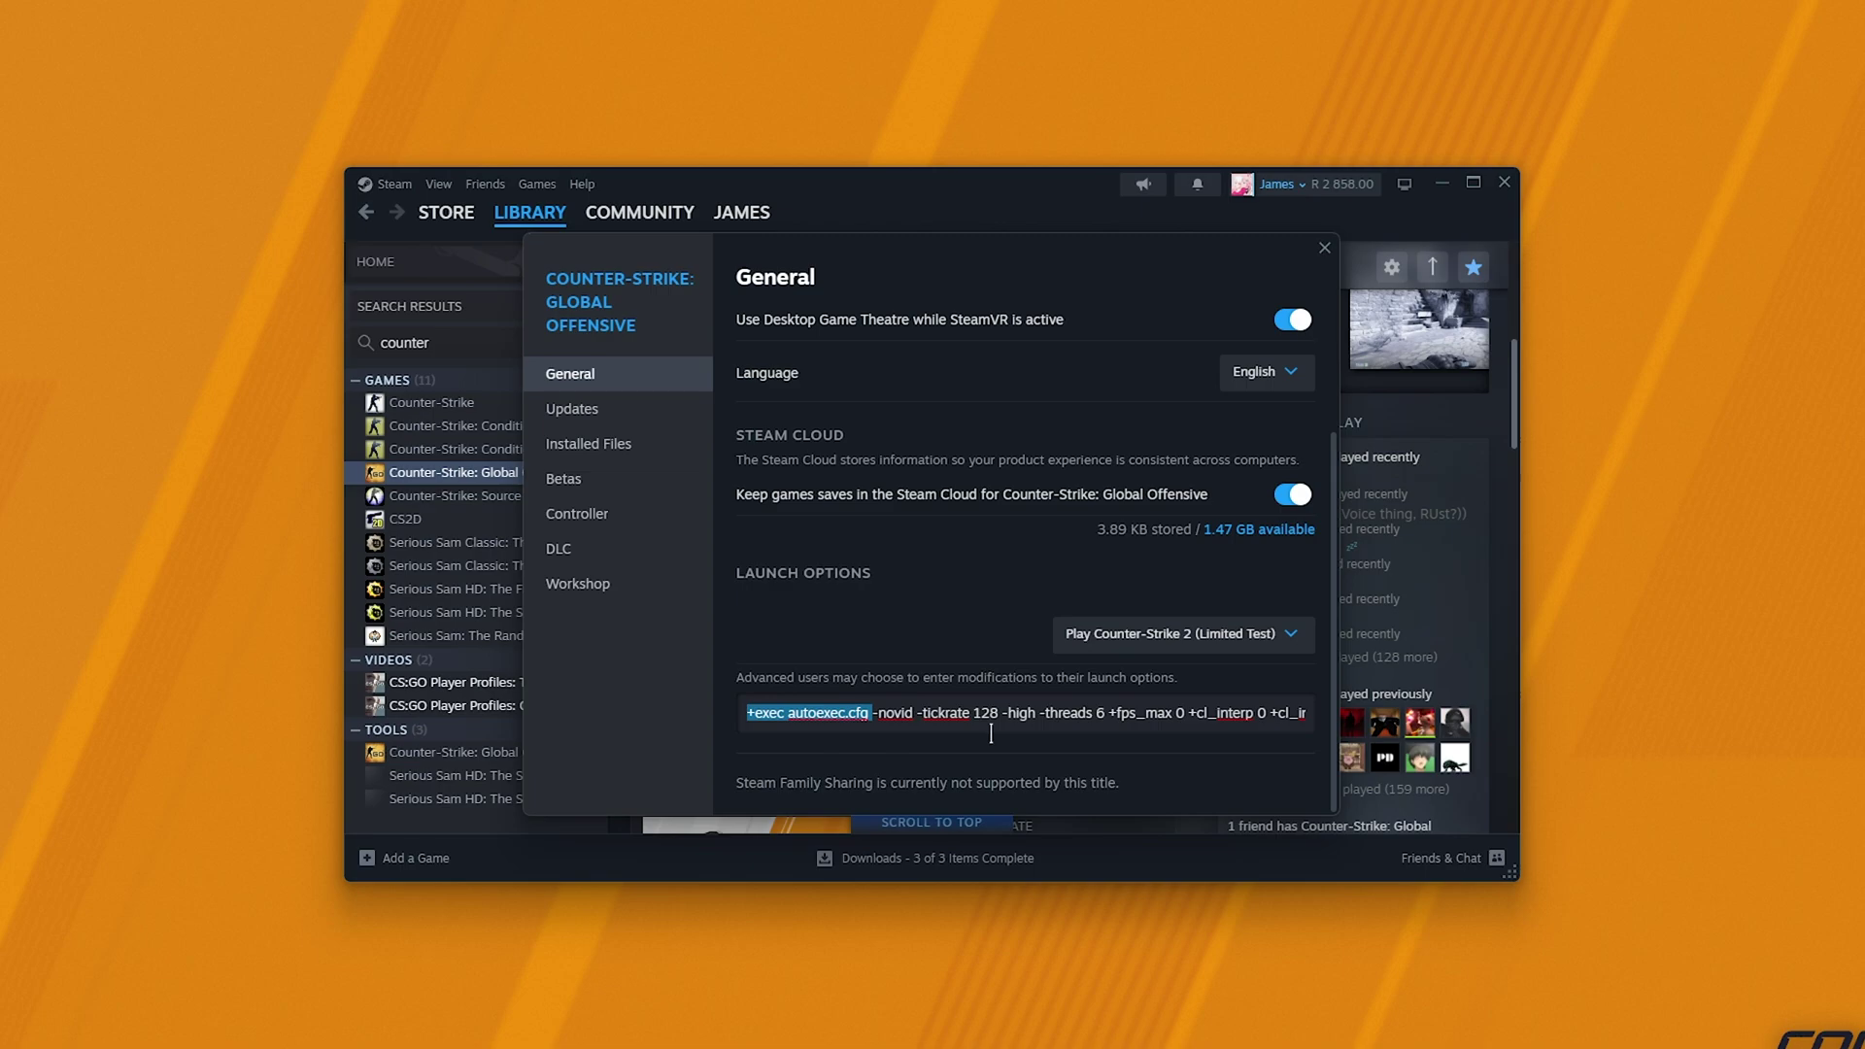
pyautogui.click(1322, 249)
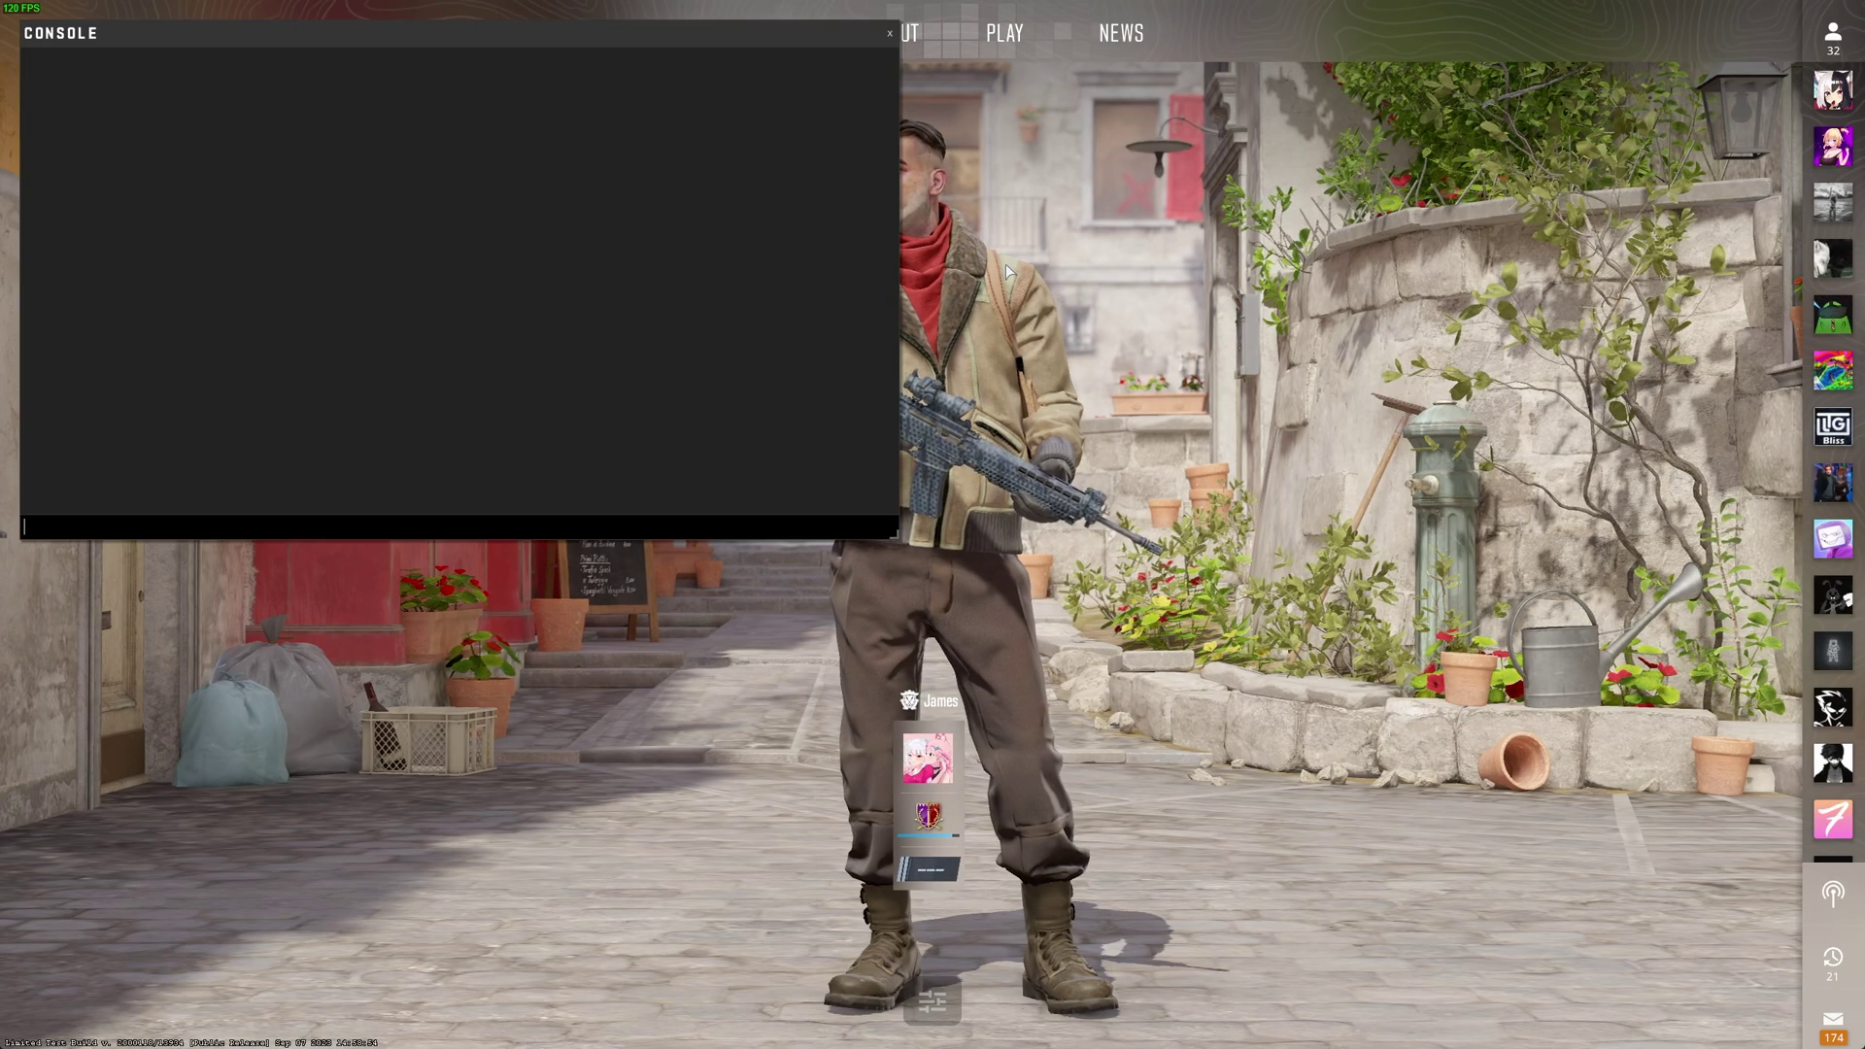
# Step: Look up the cl_interp values in the in-game console and close the console
pyautogui.write('cl_')
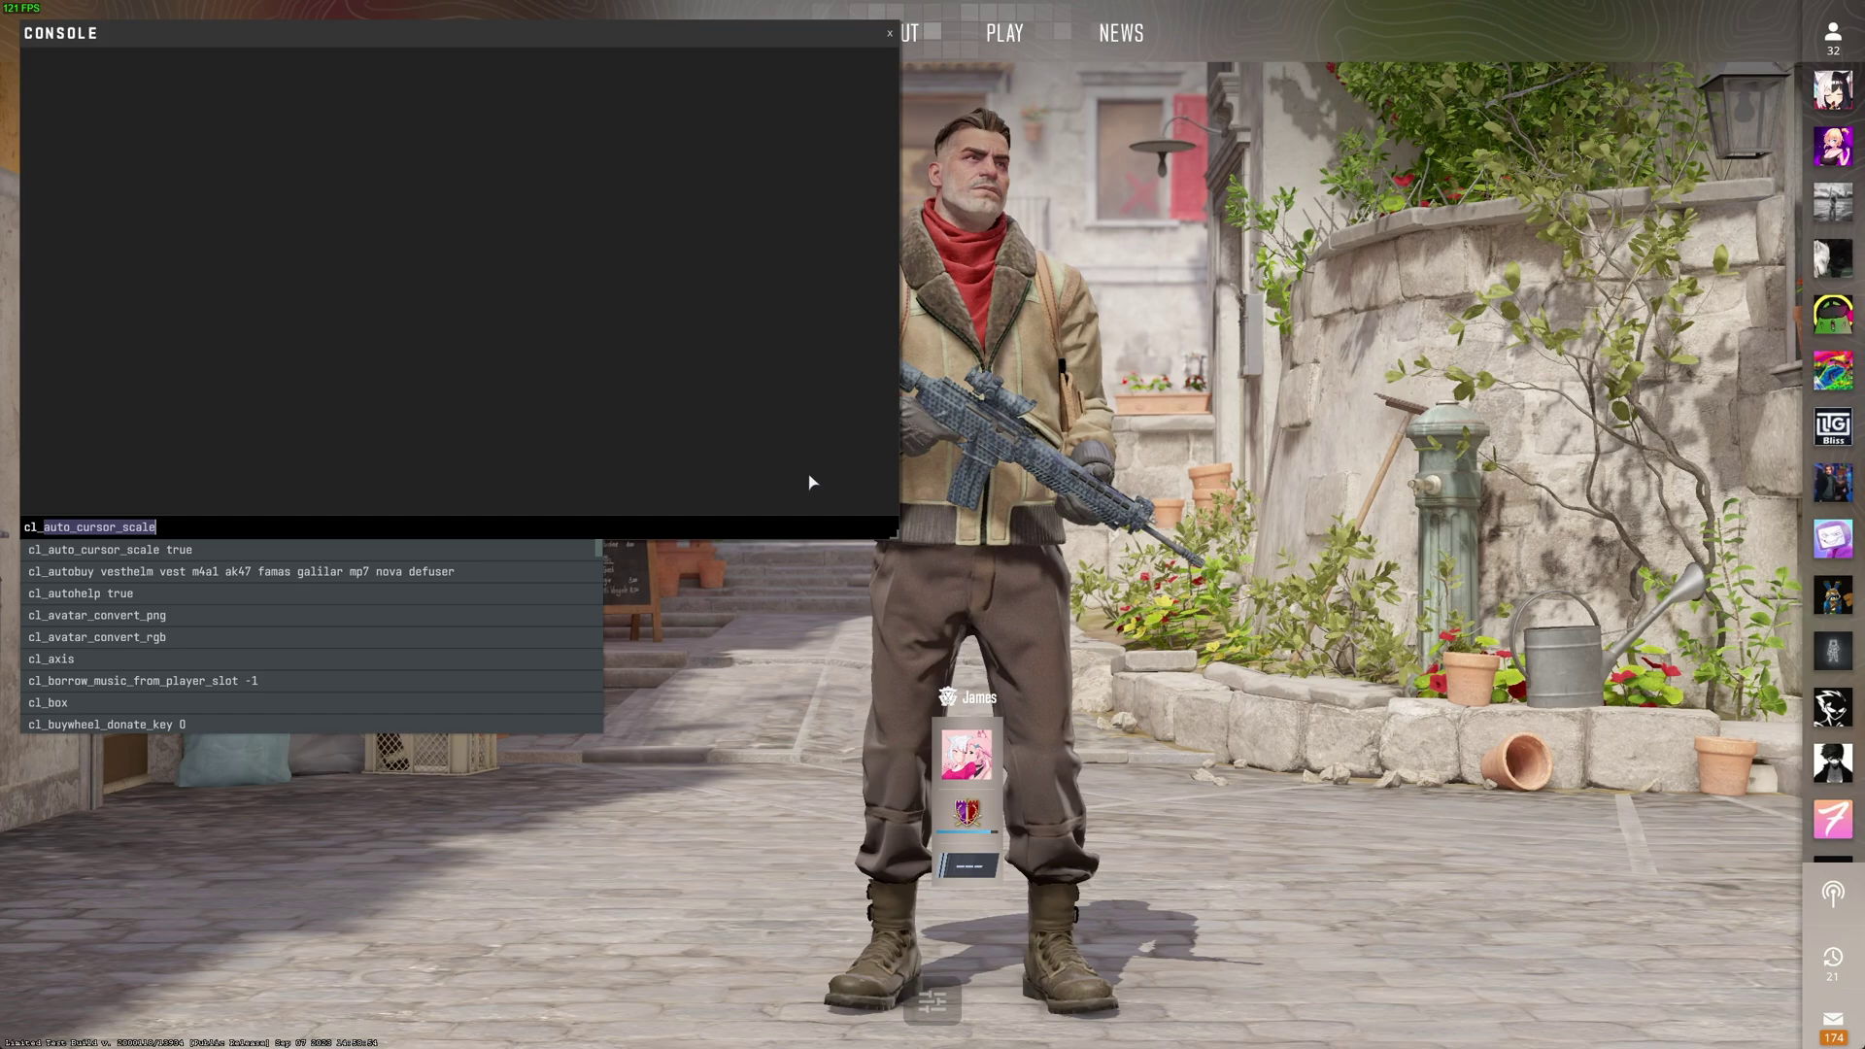
pyautogui.write('interp')
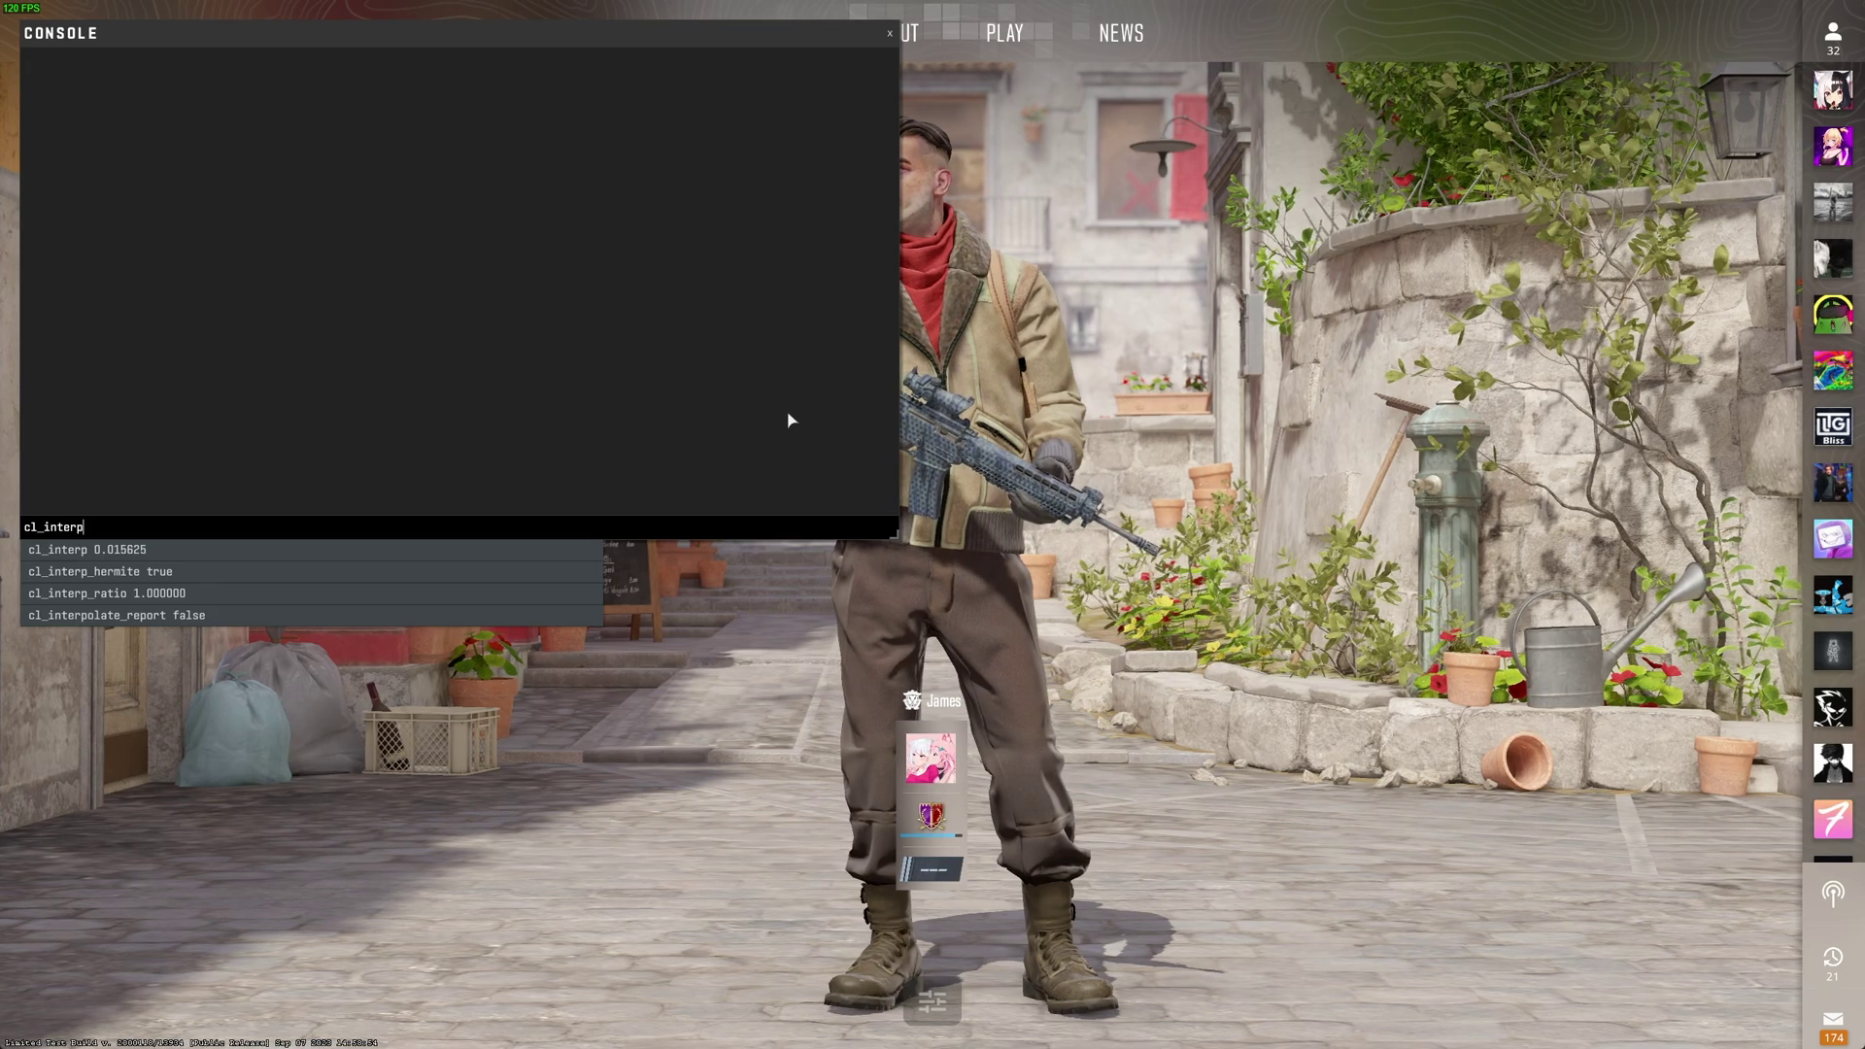
pyautogui.press('`')
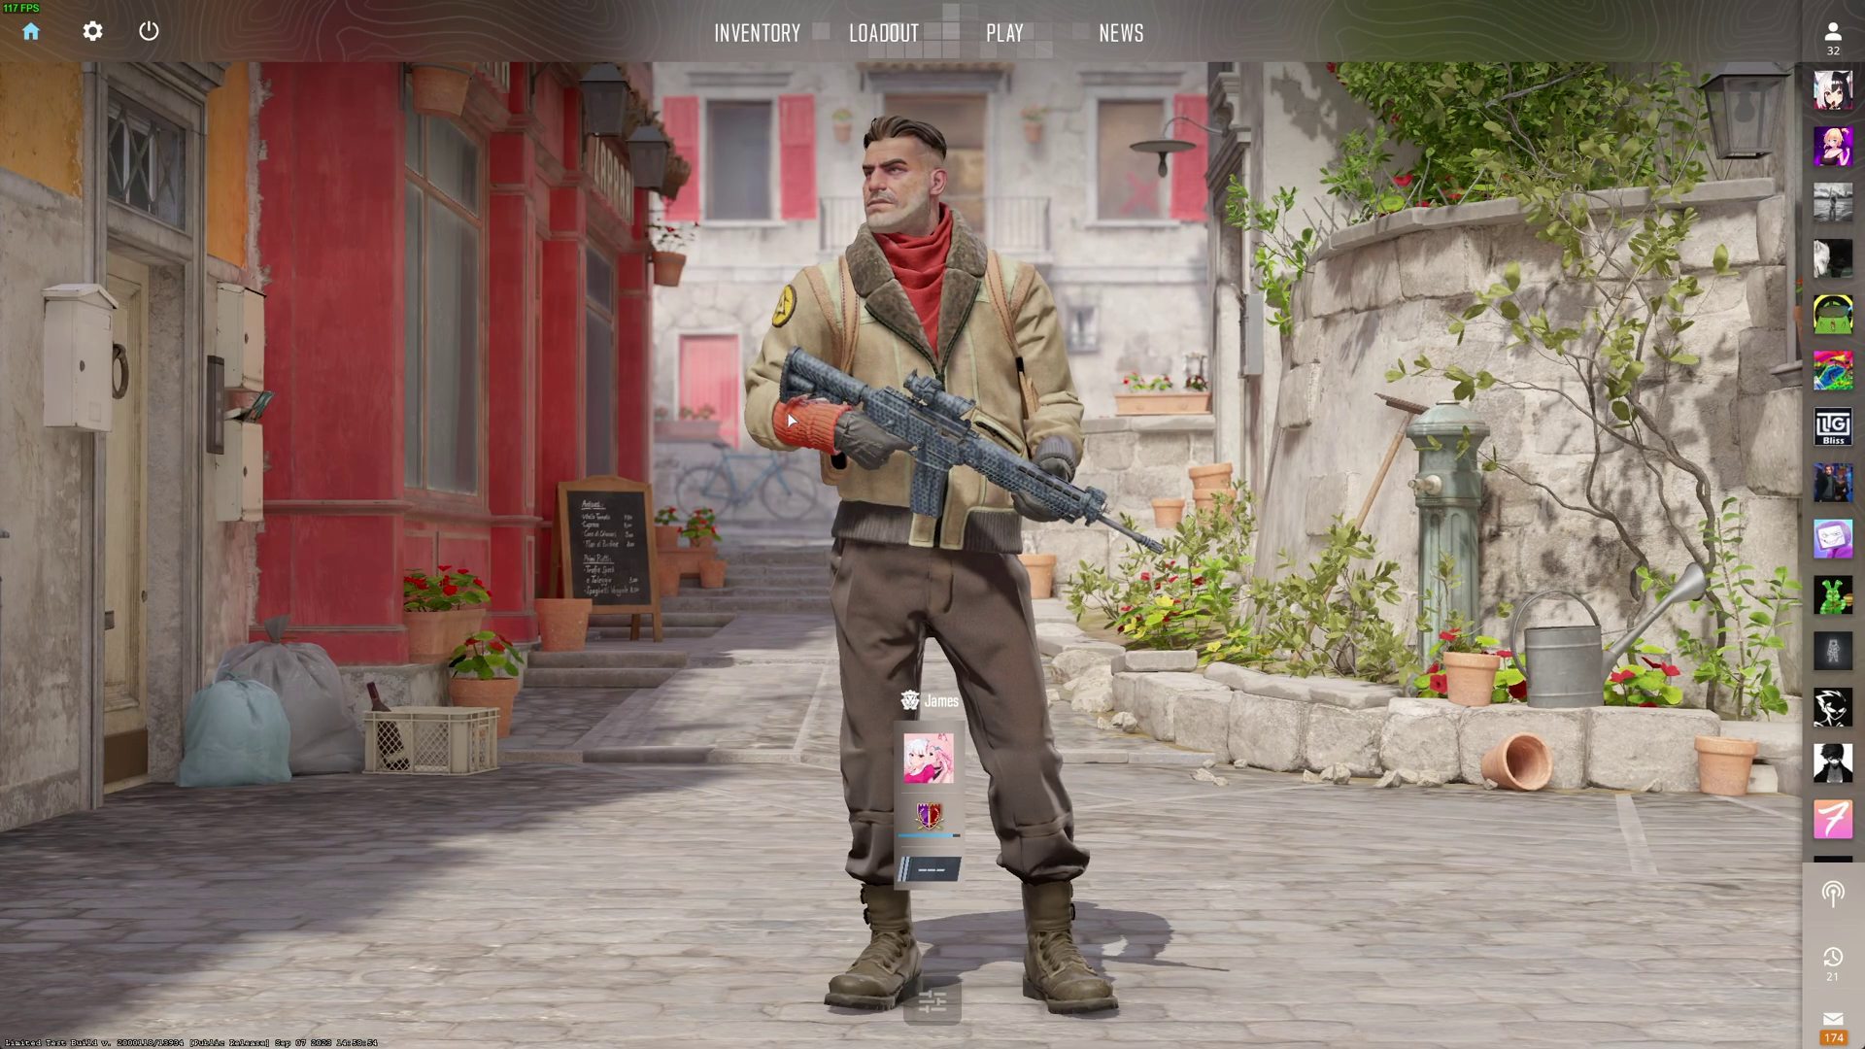
# Step: Switch to Steam and remove +cl_interp 0 and +cl_interp_ratio 1 from Counter-Strike: Global Offensive's launch options
pyautogui.hotkey('alt', 'Tab')
pyautogui.rightClick(650, 490)
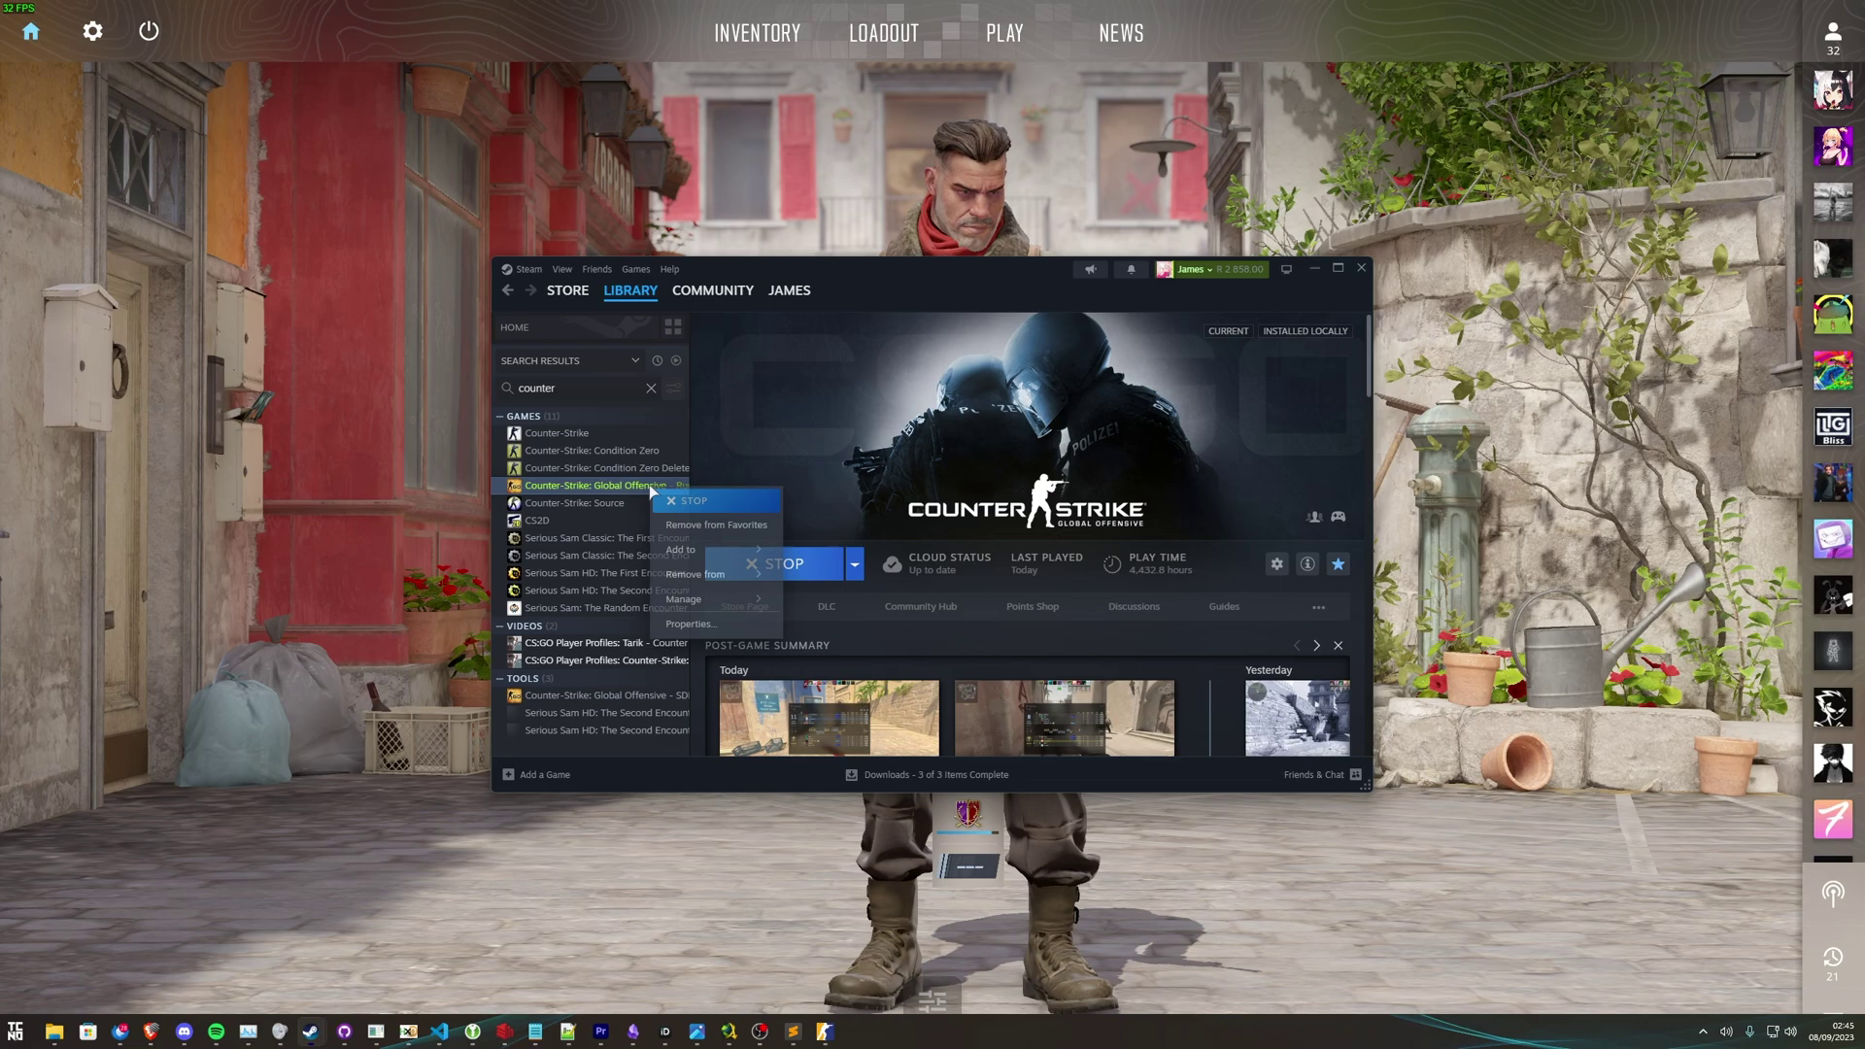
pyautogui.click(712, 627)
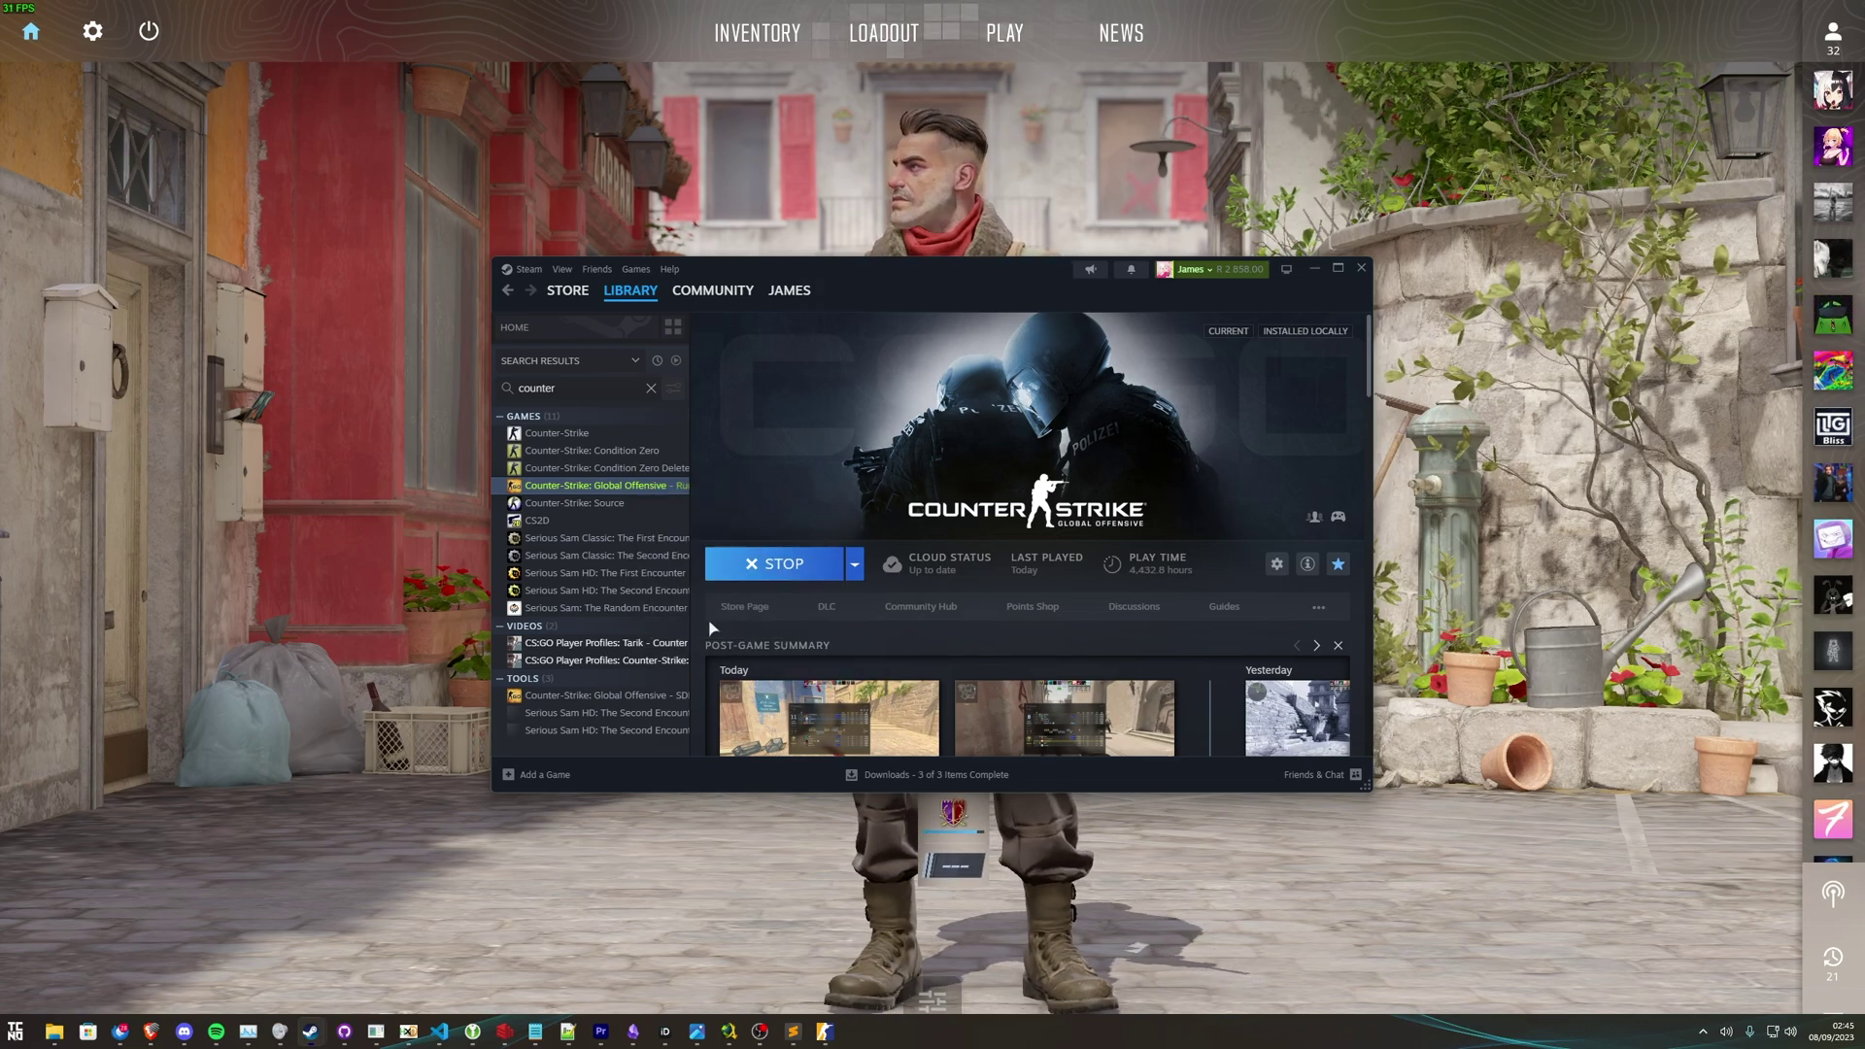
pyautogui.scroll(-3, 923, 622)
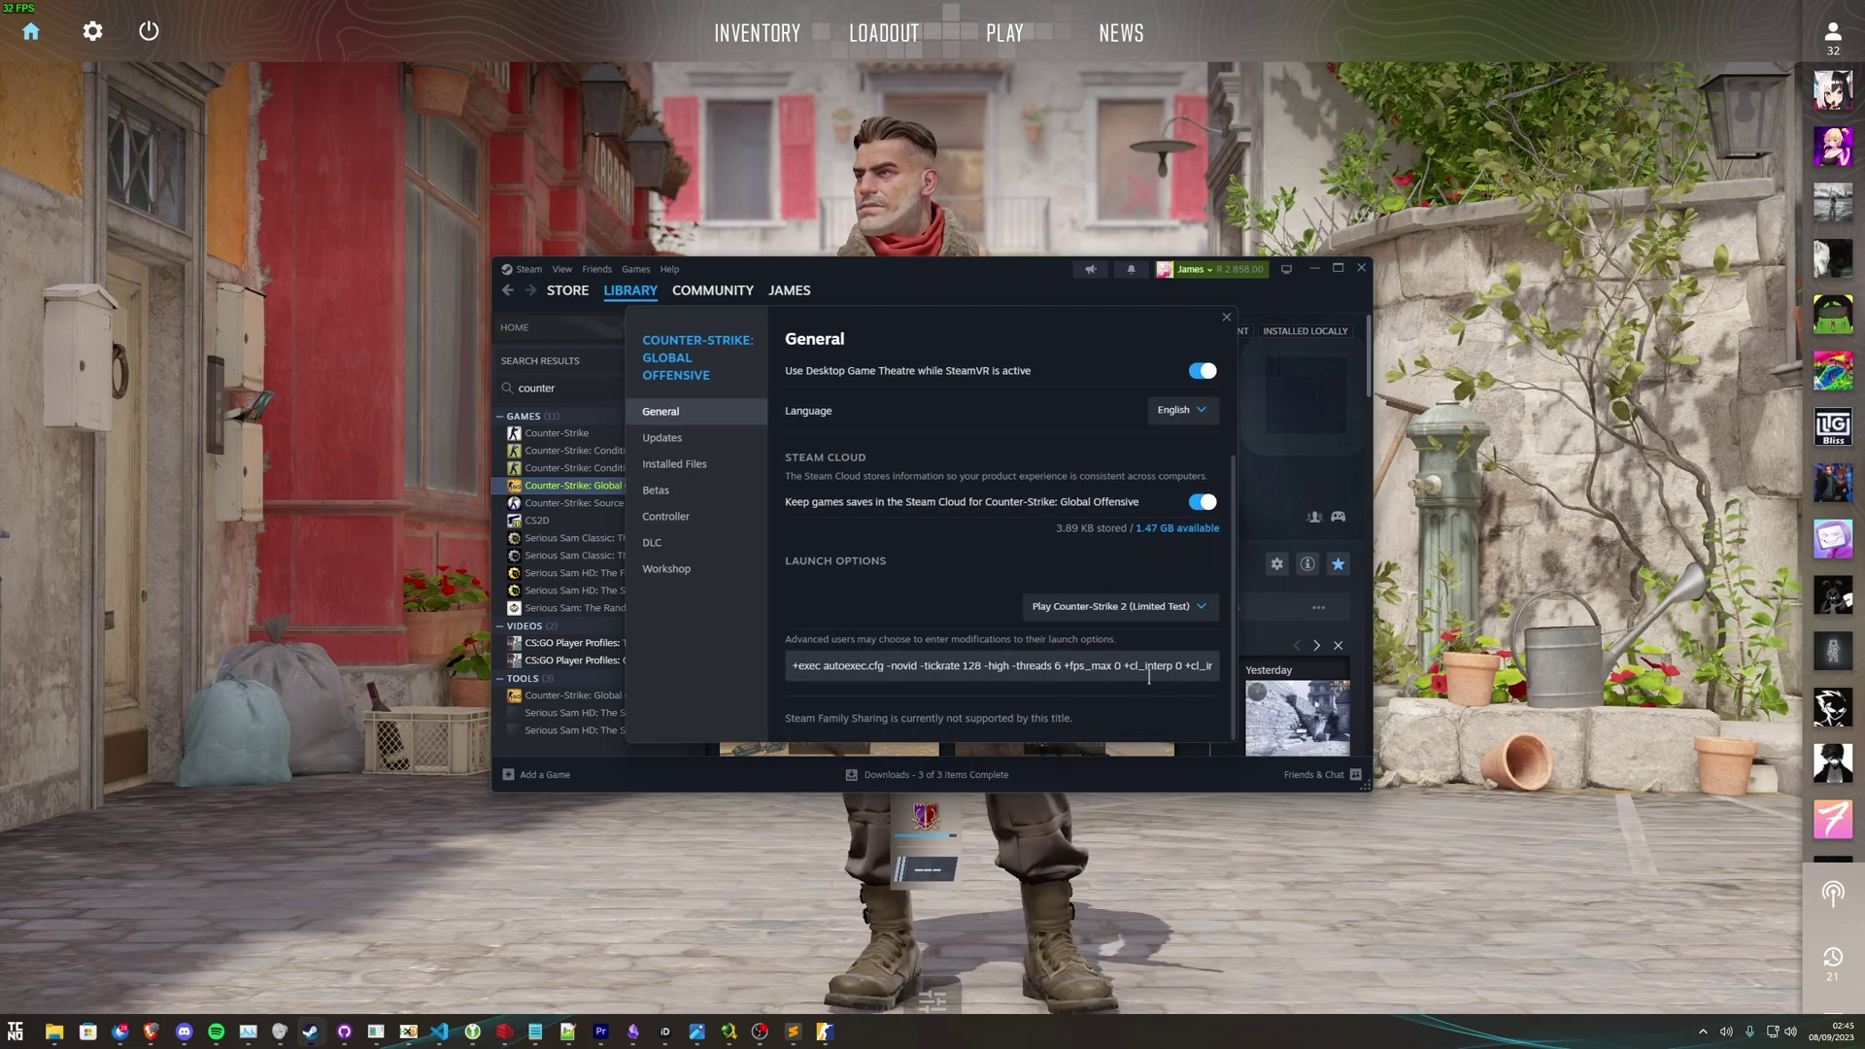
pyautogui.click(1183, 669)
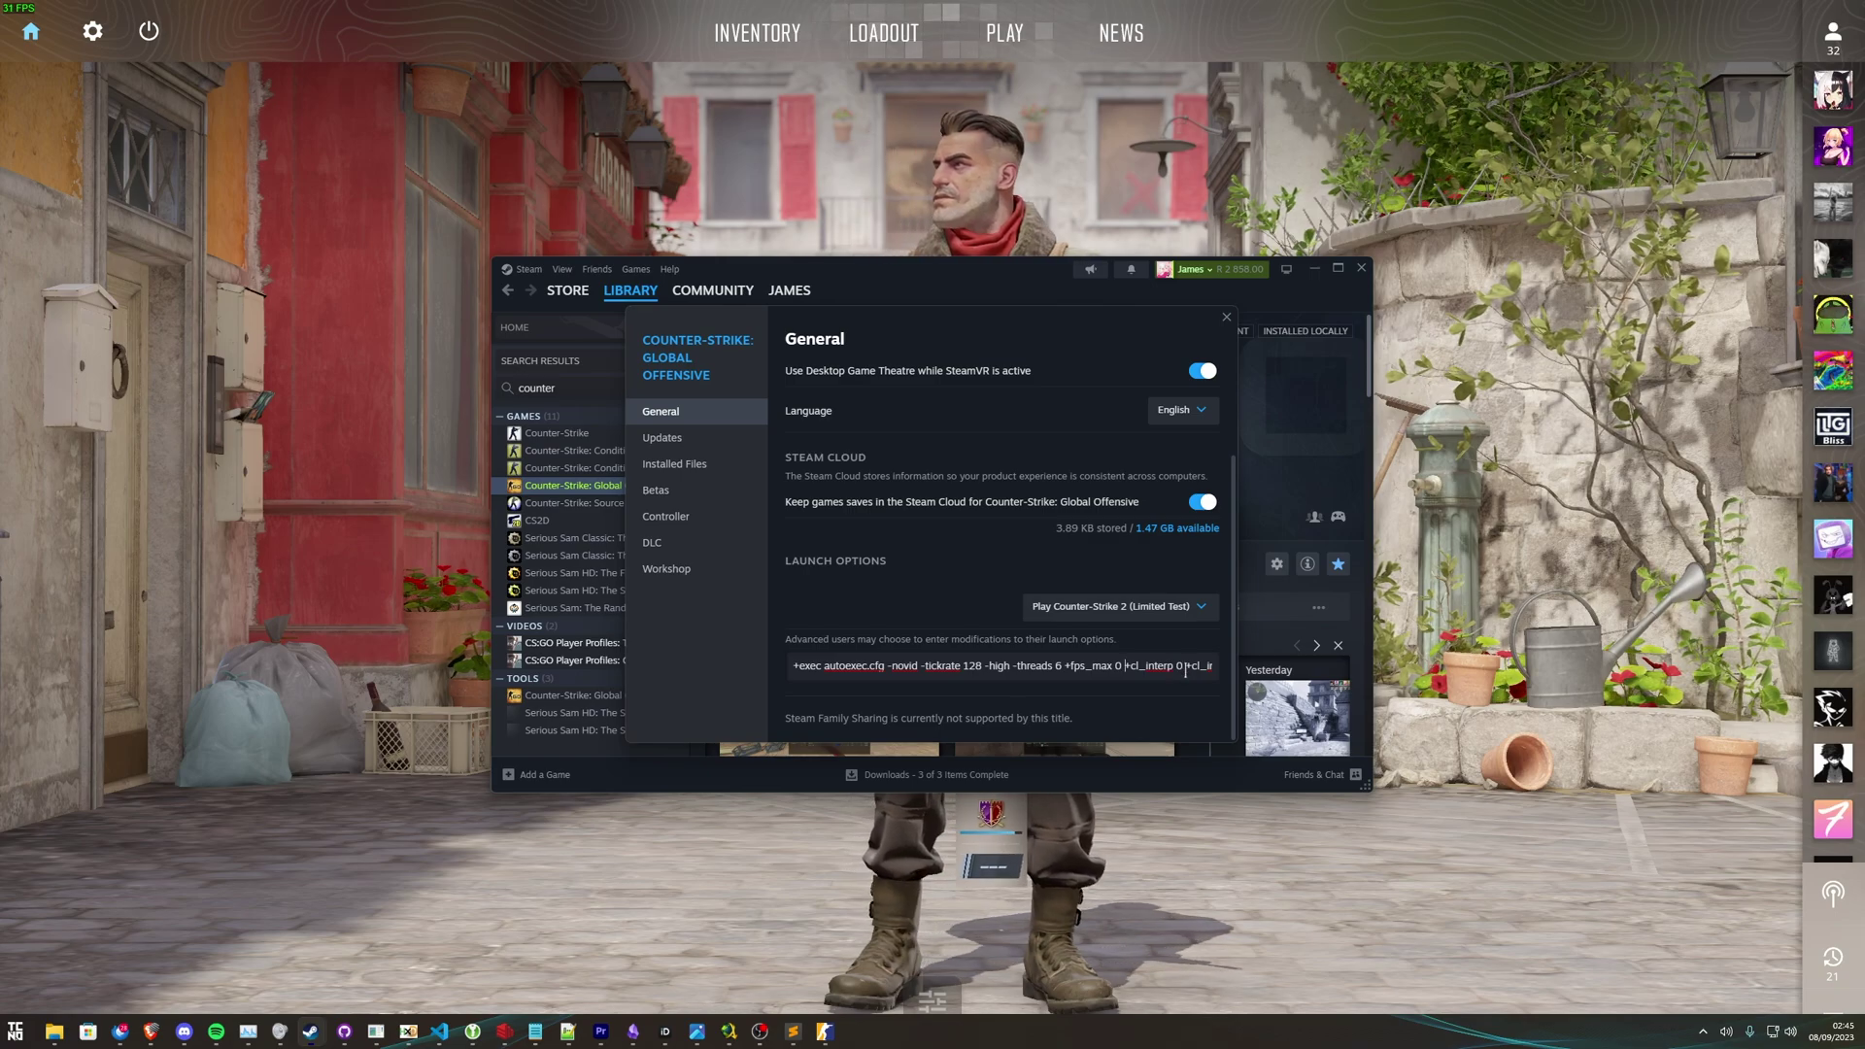
pyautogui.keyDown('shift'); pyautogui.click(1185, 669); pyautogui.keyUp('shift')
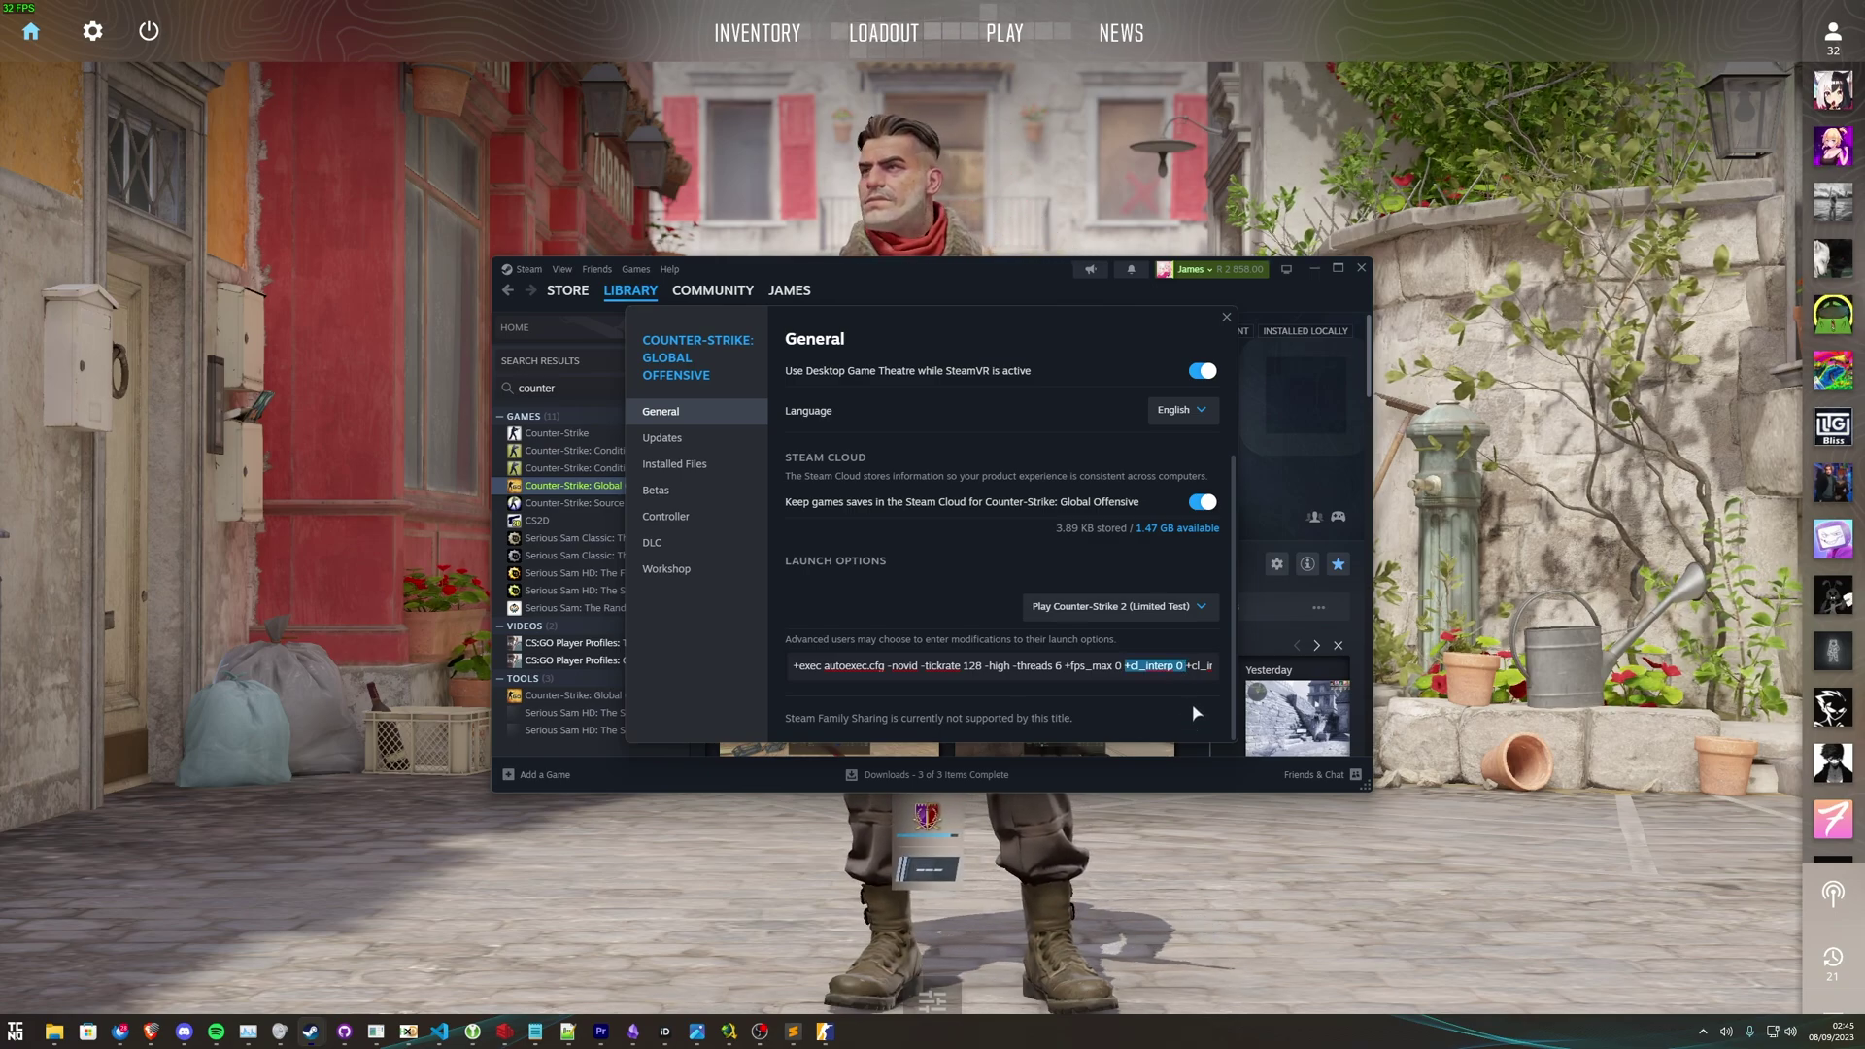
pyautogui.press('BackSpace')
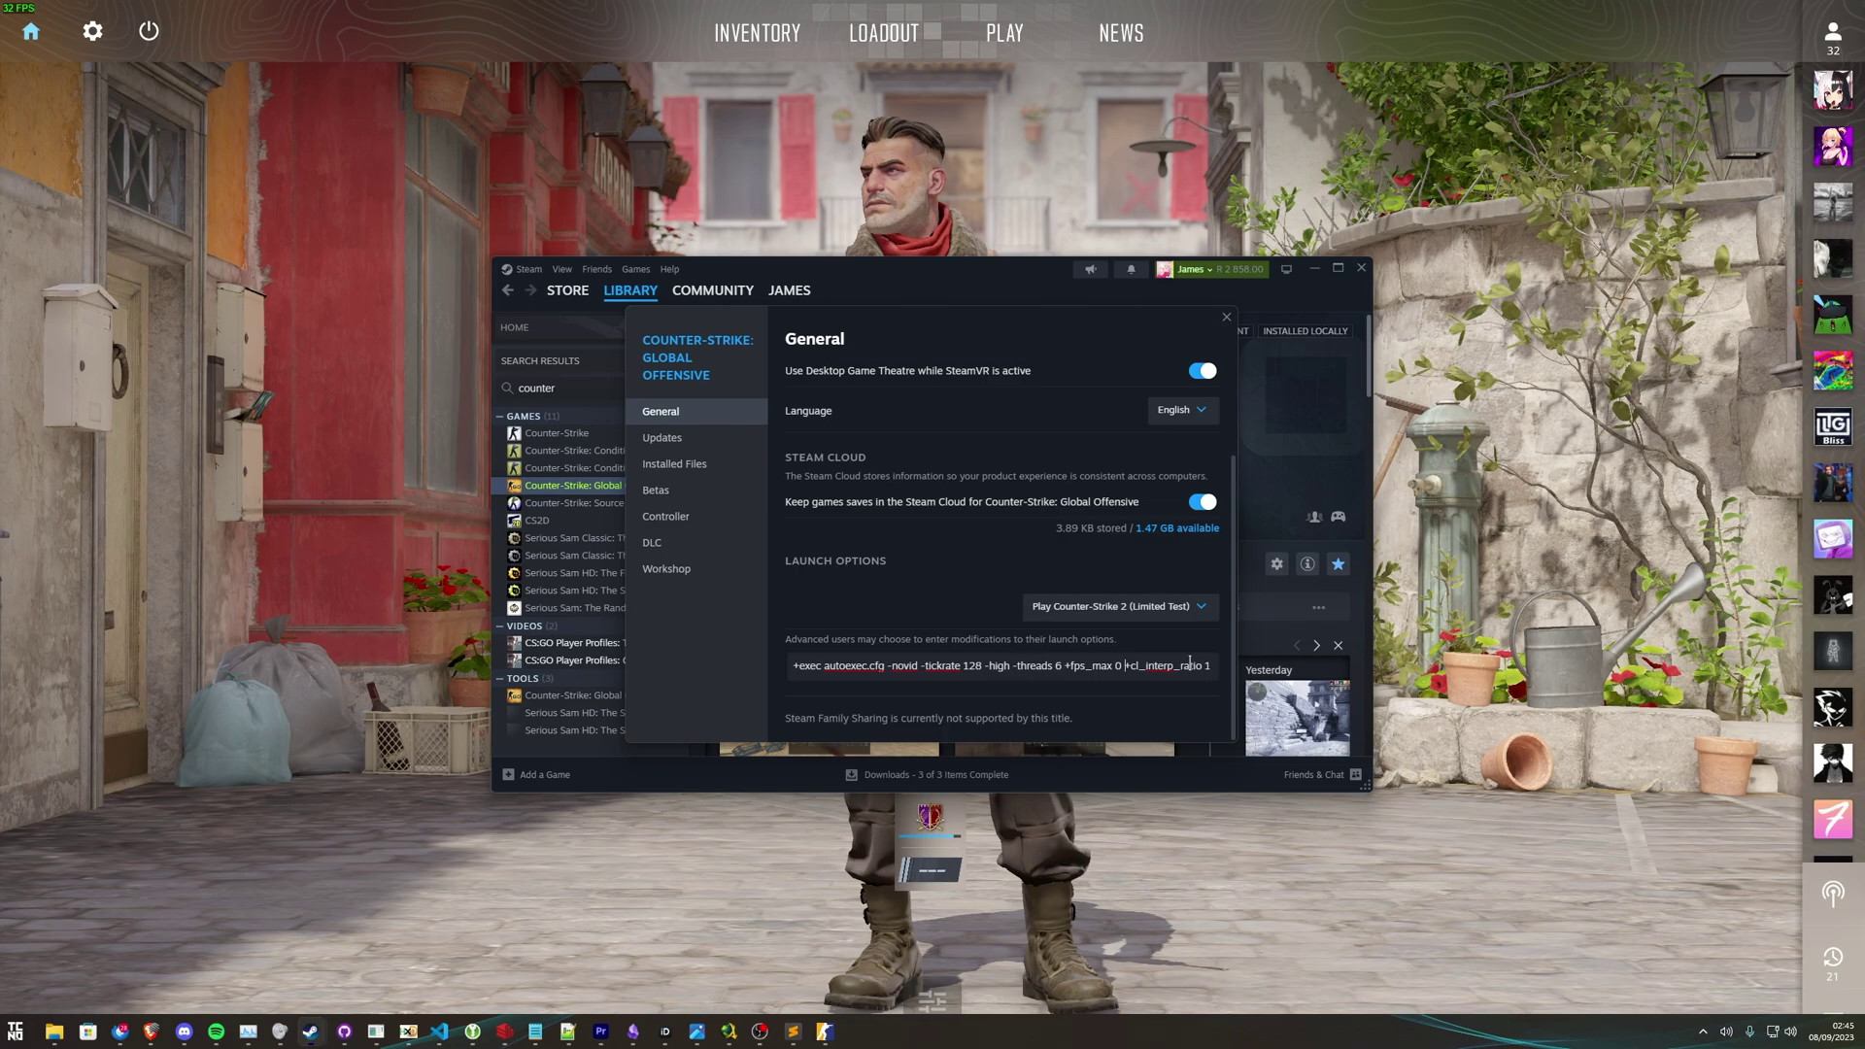
pyautogui.keyDown('shift'); pyautogui.click(1218, 666); pyautogui.keyUp('shift')
pyautogui.hotkey('ctrl', 'v')
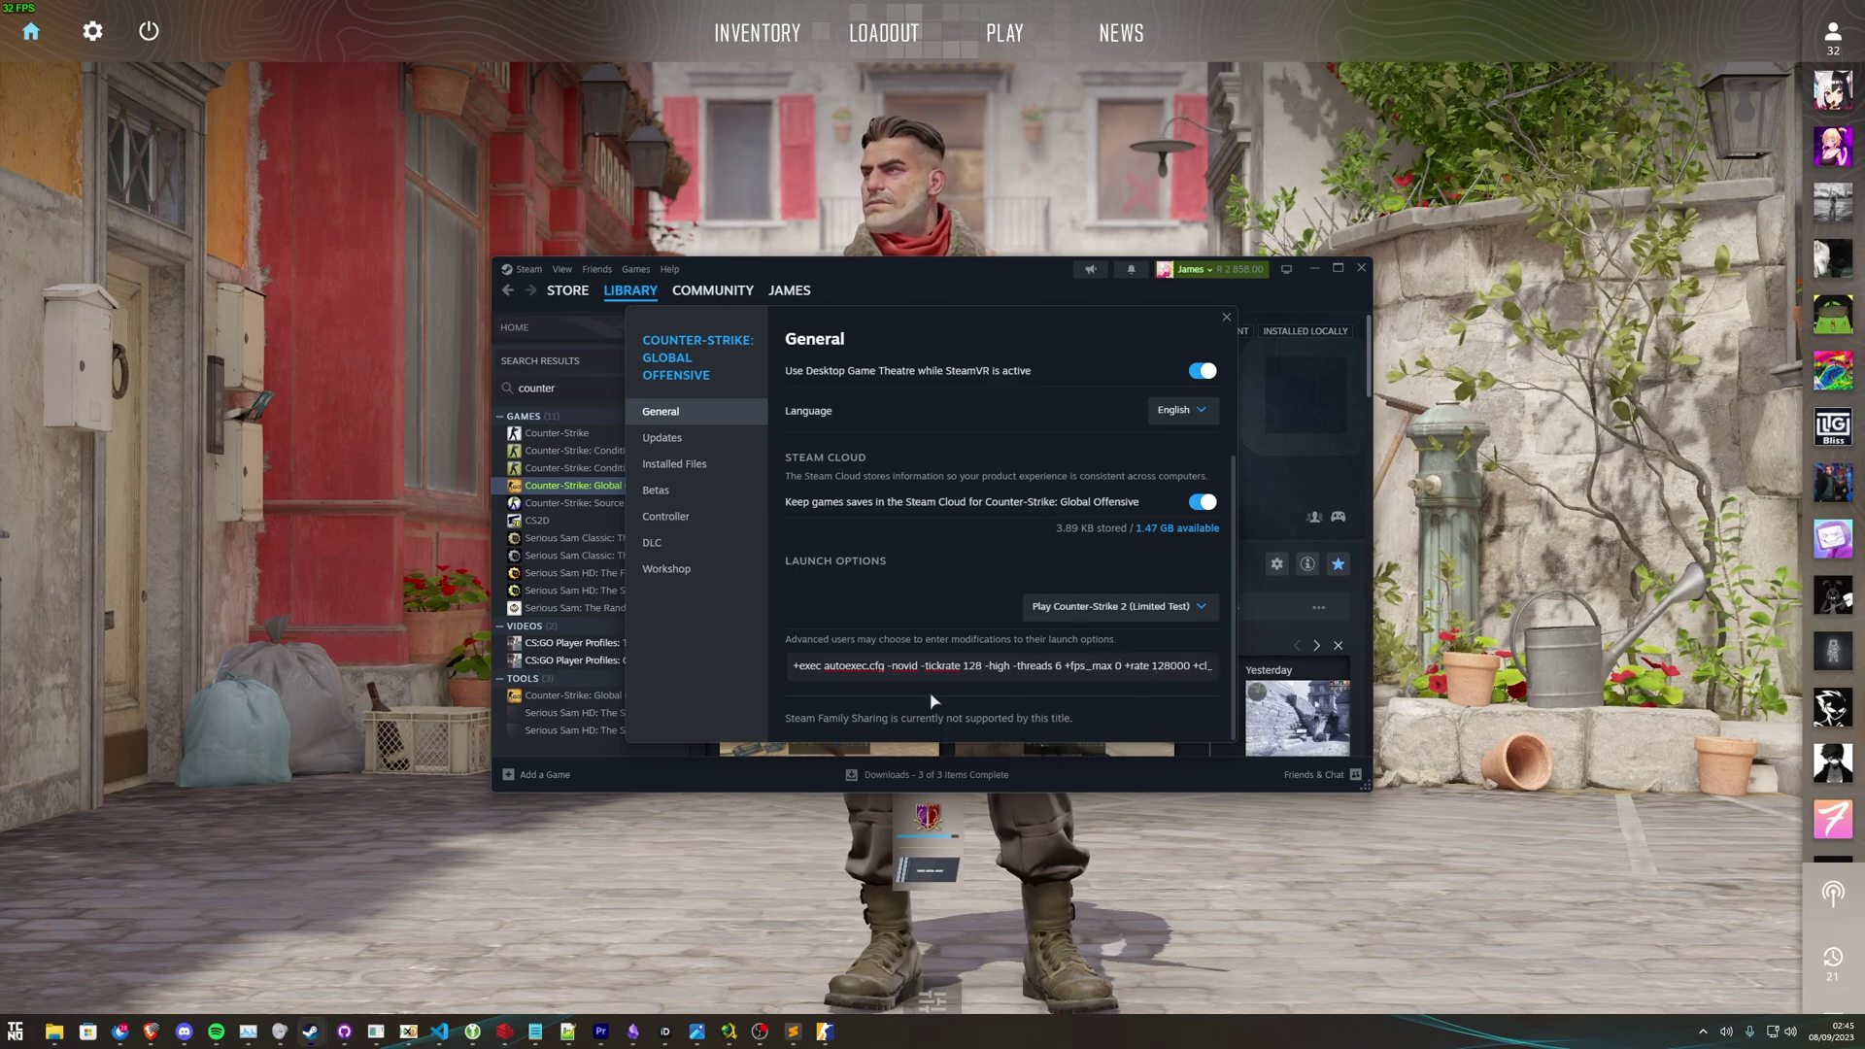
# Step: Review the remaining launch options through to the end, close the game's properties and return to Counter-Strike 2
pyautogui.press('Right')
pyautogui.press('Right')
pyautogui.press('Right')
pyautogui.press('Right')
pyautogui.press('Right')
pyautogui.press('Right')
pyautogui.press('Right')
pyautogui.press('Right')
pyautogui.press('Right')
pyautogui.press('Right')
pyautogui.press('Right')
pyautogui.press('Right')
pyautogui.press('Right')
pyautogui.press('Right')
pyautogui.press('Right')
pyautogui.press('Right')
pyautogui.press('Right')
pyautogui.press('Right')
pyautogui.press('Right')
pyautogui.press('Right')
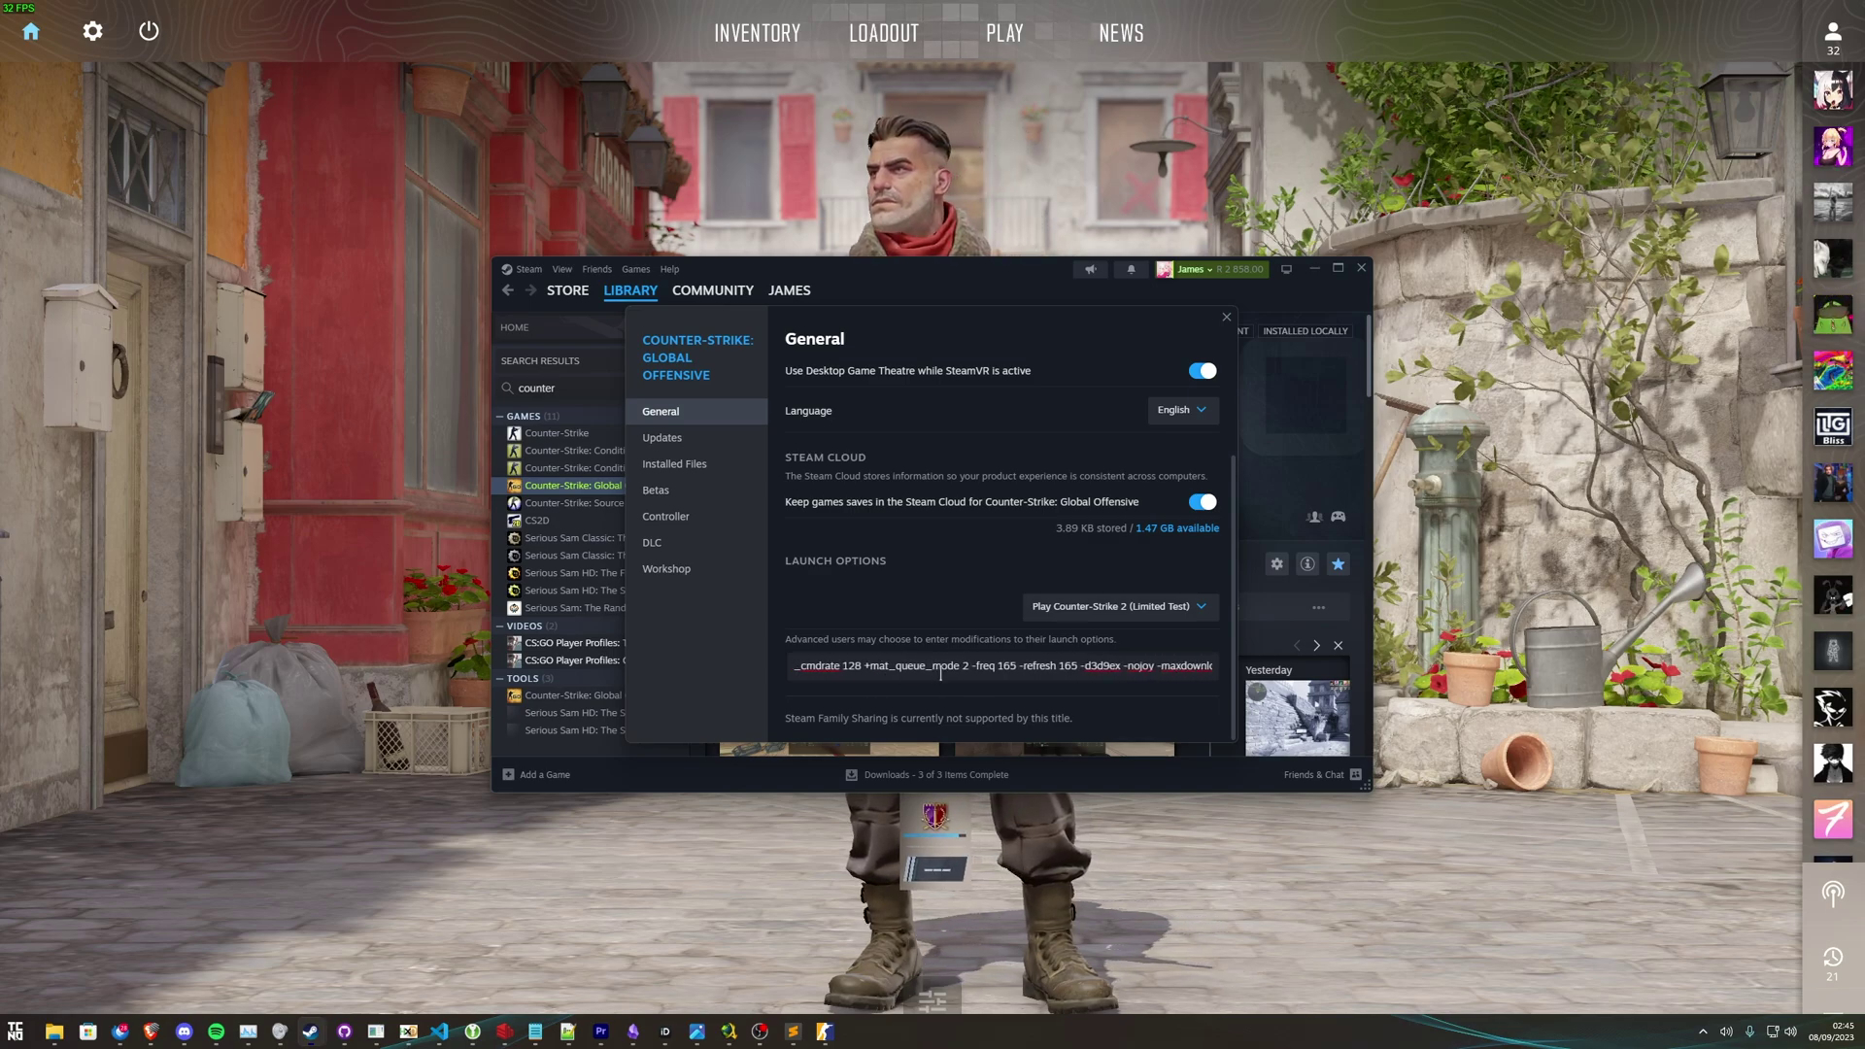
pyautogui.press('Left')
pyautogui.press('Left')
pyautogui.press('Left')
pyautogui.press('Left')
pyautogui.press('Left')
pyautogui.press('Left')
pyautogui.press('Left')
pyautogui.press('Left')
pyautogui.press('Left')
pyautogui.press('Left')
pyautogui.press('Left')
pyautogui.press('Left')
pyautogui.press('Left')
pyautogui.press('Left')
pyautogui.press('Left')
pyautogui.press('Left')
pyautogui.press('Left')
pyautogui.press('Left')
pyautogui.press('Left')
pyautogui.press('Left')
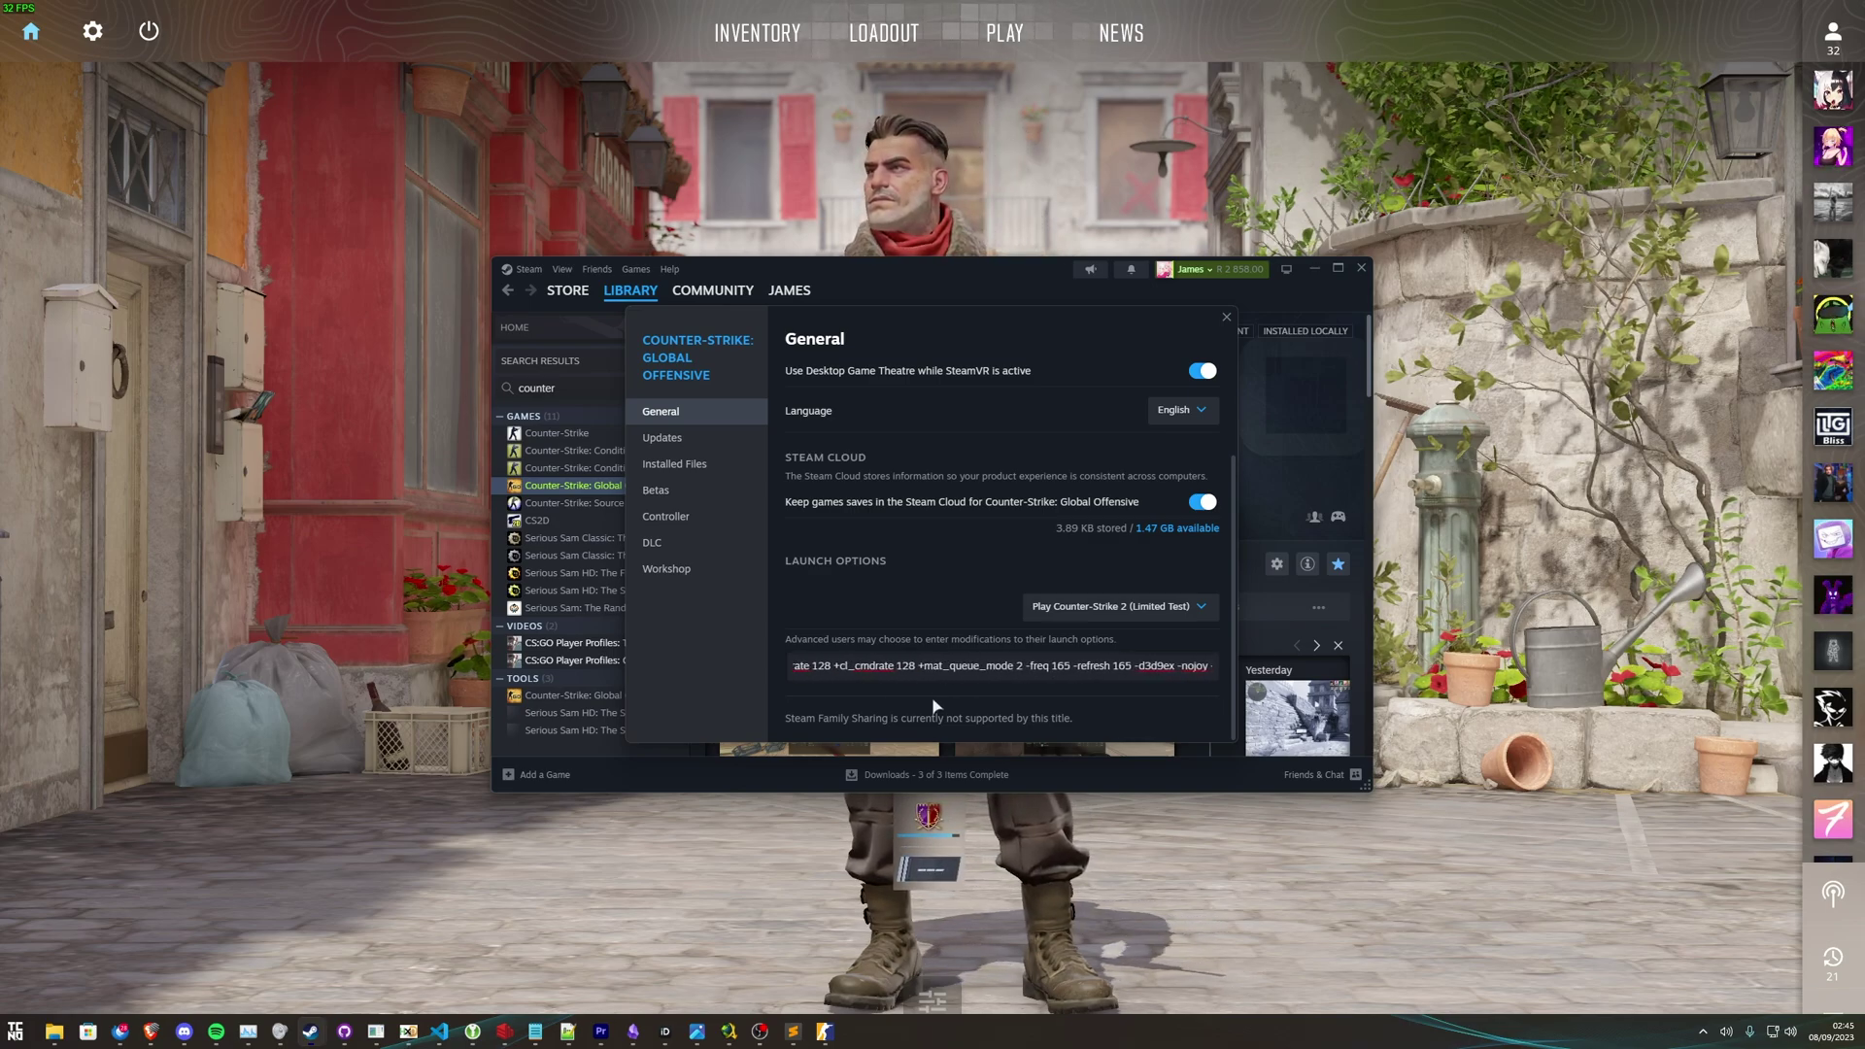
pyautogui.press('Left')
pyautogui.press('Left')
pyautogui.press('Left')
pyautogui.press('Left')
pyautogui.press('Left')
pyautogui.press('Left')
pyautogui.press('Left')
pyautogui.press('Left')
pyautogui.press('Left')
pyautogui.press('Left')
pyautogui.press('Left')
pyautogui.press('Left')
pyautogui.press('Left')
pyautogui.press('Left')
pyautogui.press('Left')
pyautogui.press('Left')
pyautogui.press('Left')
pyautogui.press('Left')
pyautogui.press('Left')
pyautogui.press('Left')
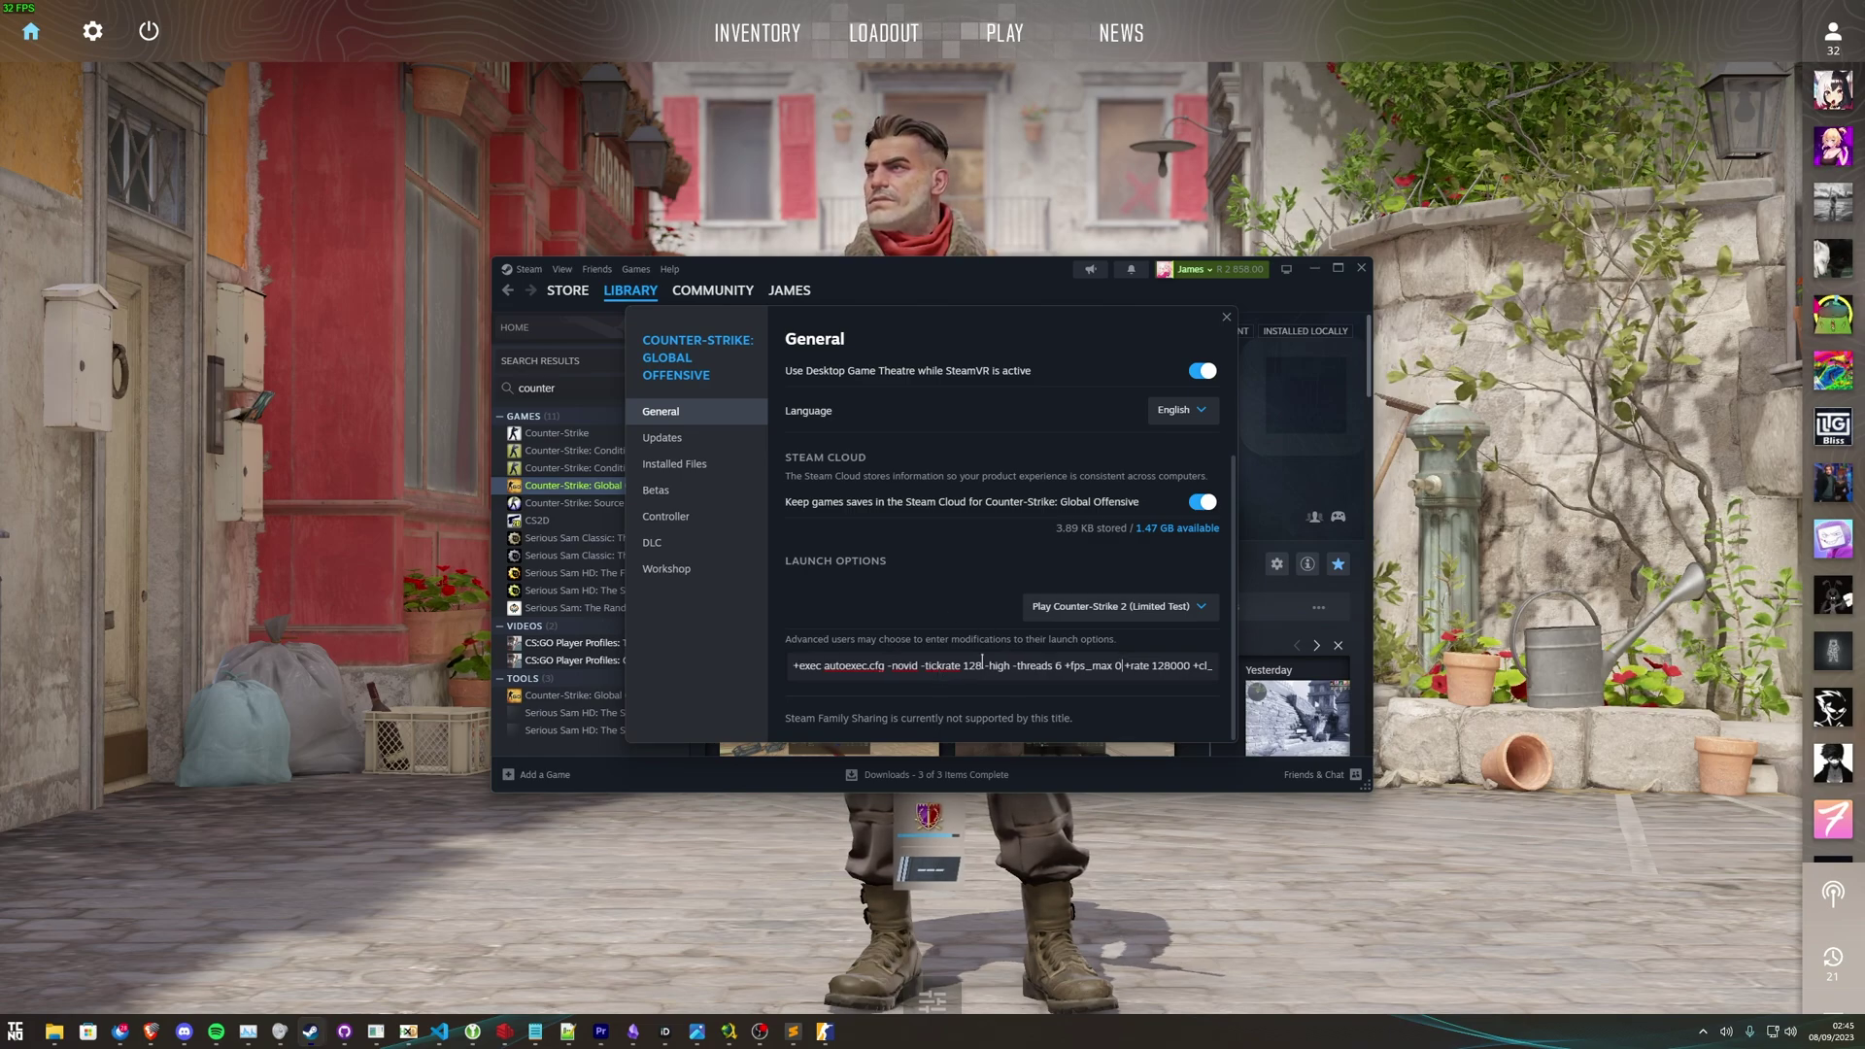
pyautogui.press('Escape')
pyautogui.click(922, 204)
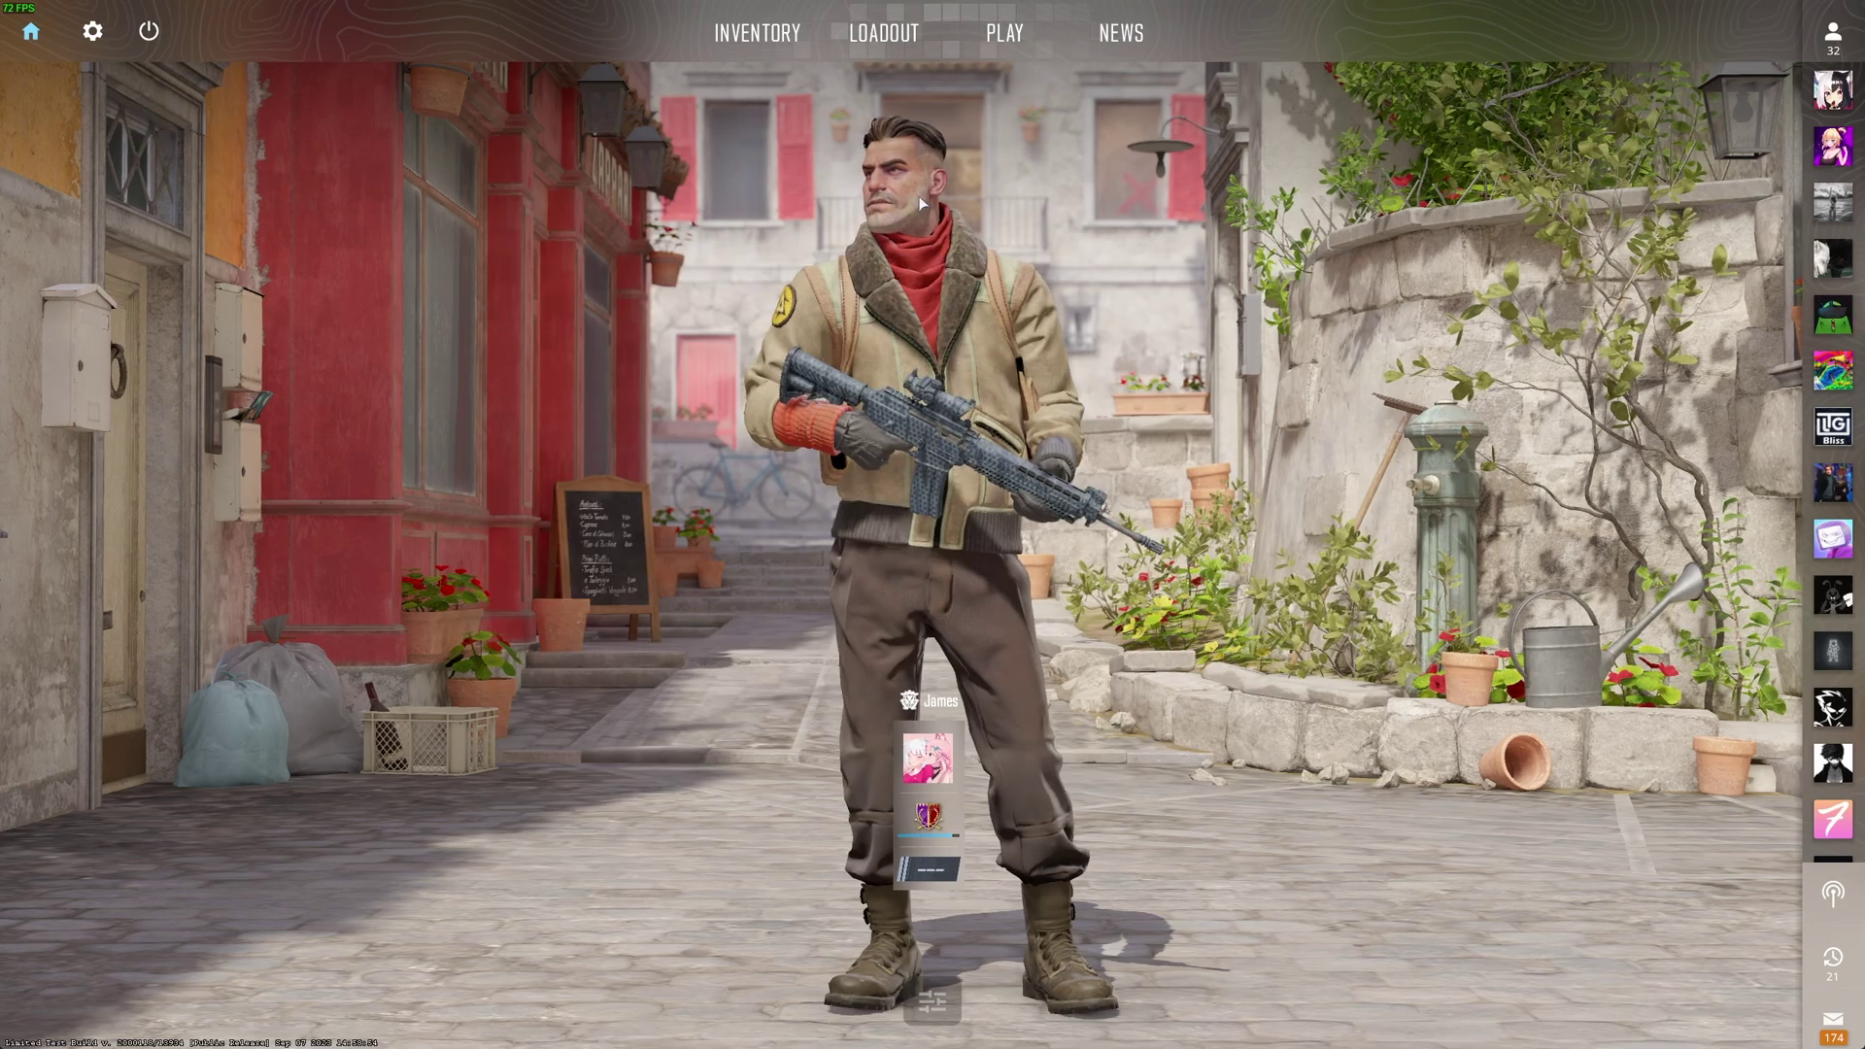